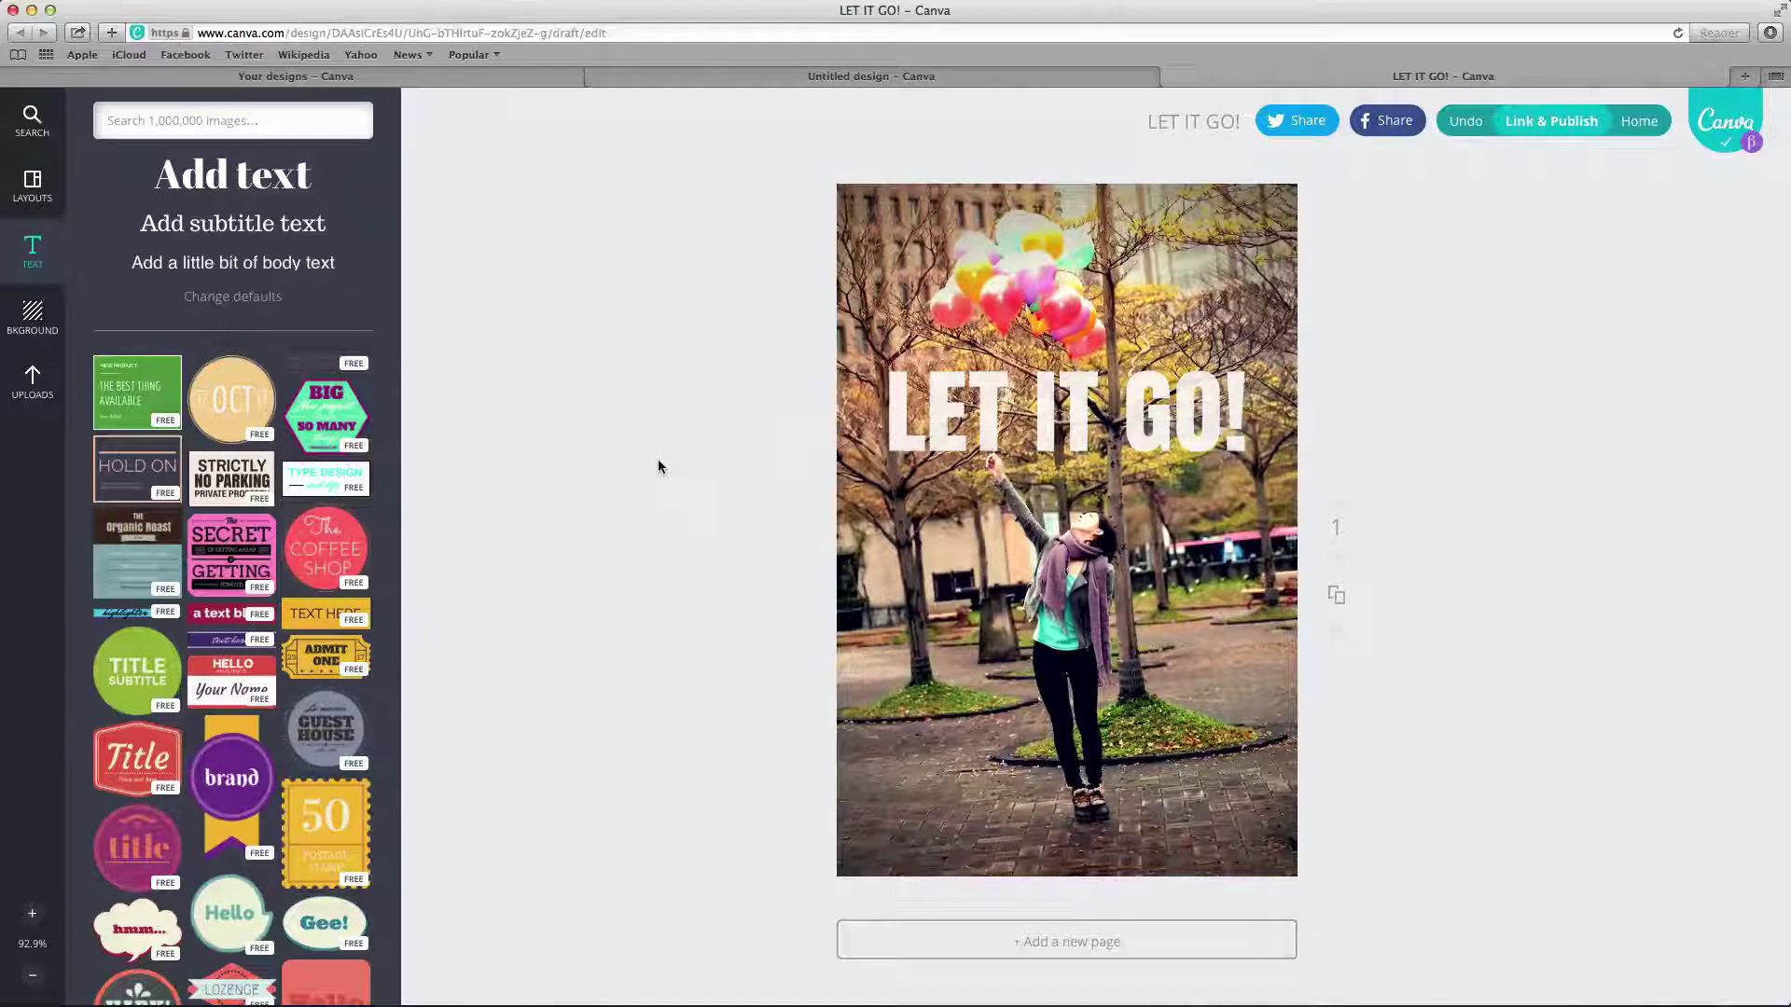
Close the finished LET IT GO! design tab with Cmd+W.
{"action": "key", "text": "super+w"}
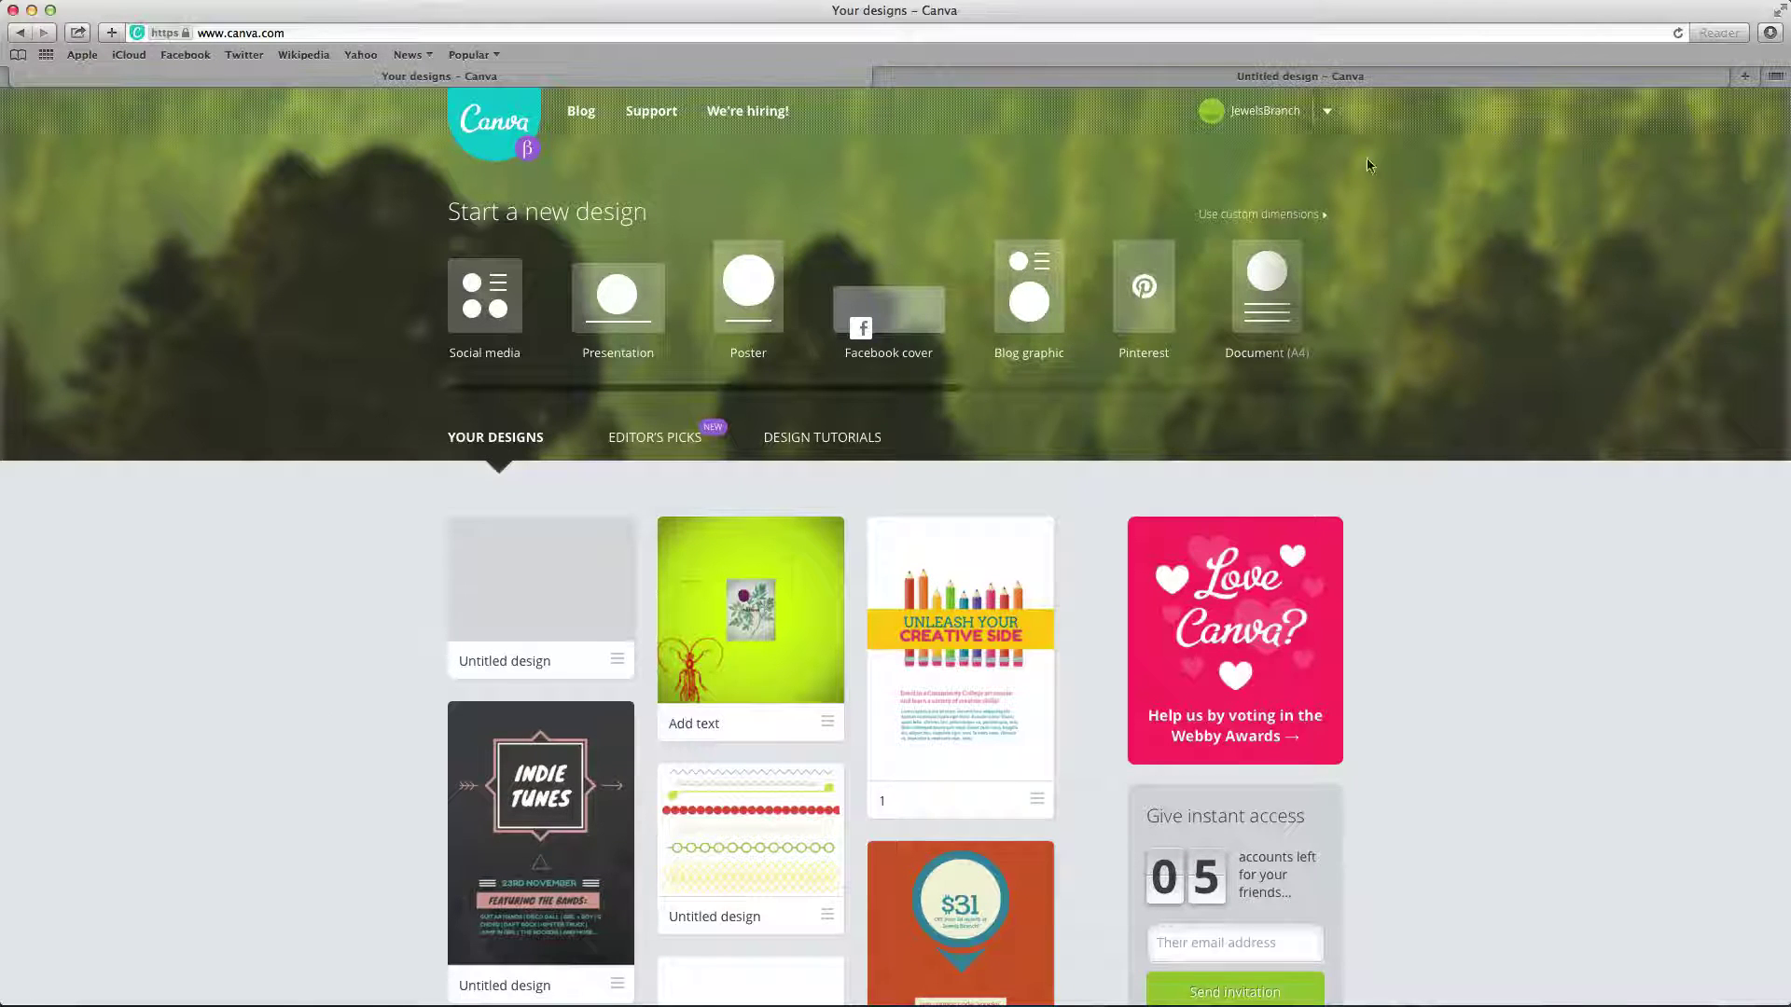
Create a new design with custom dimensions of 532 × 800 px.
{"action": "left_click", "coordinate": [1236, 224]}
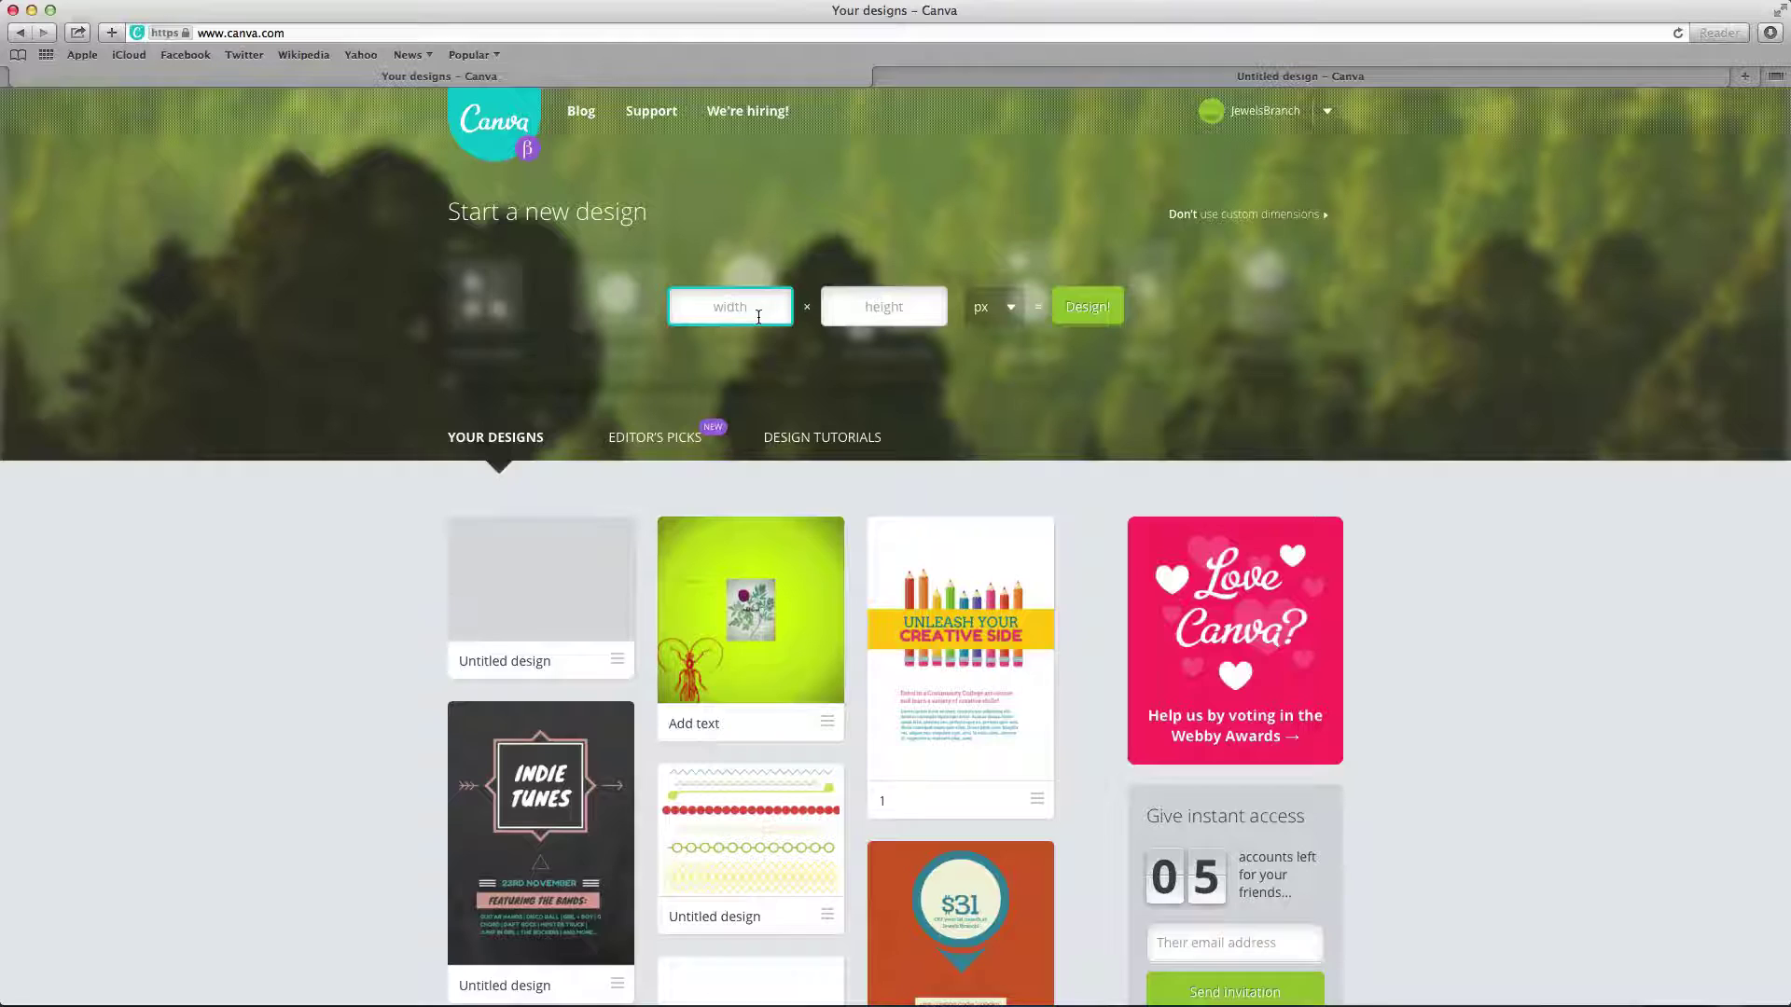
{"action": "type", "text": "532"}
{"action": "left_click", "coordinate": [885, 317]}
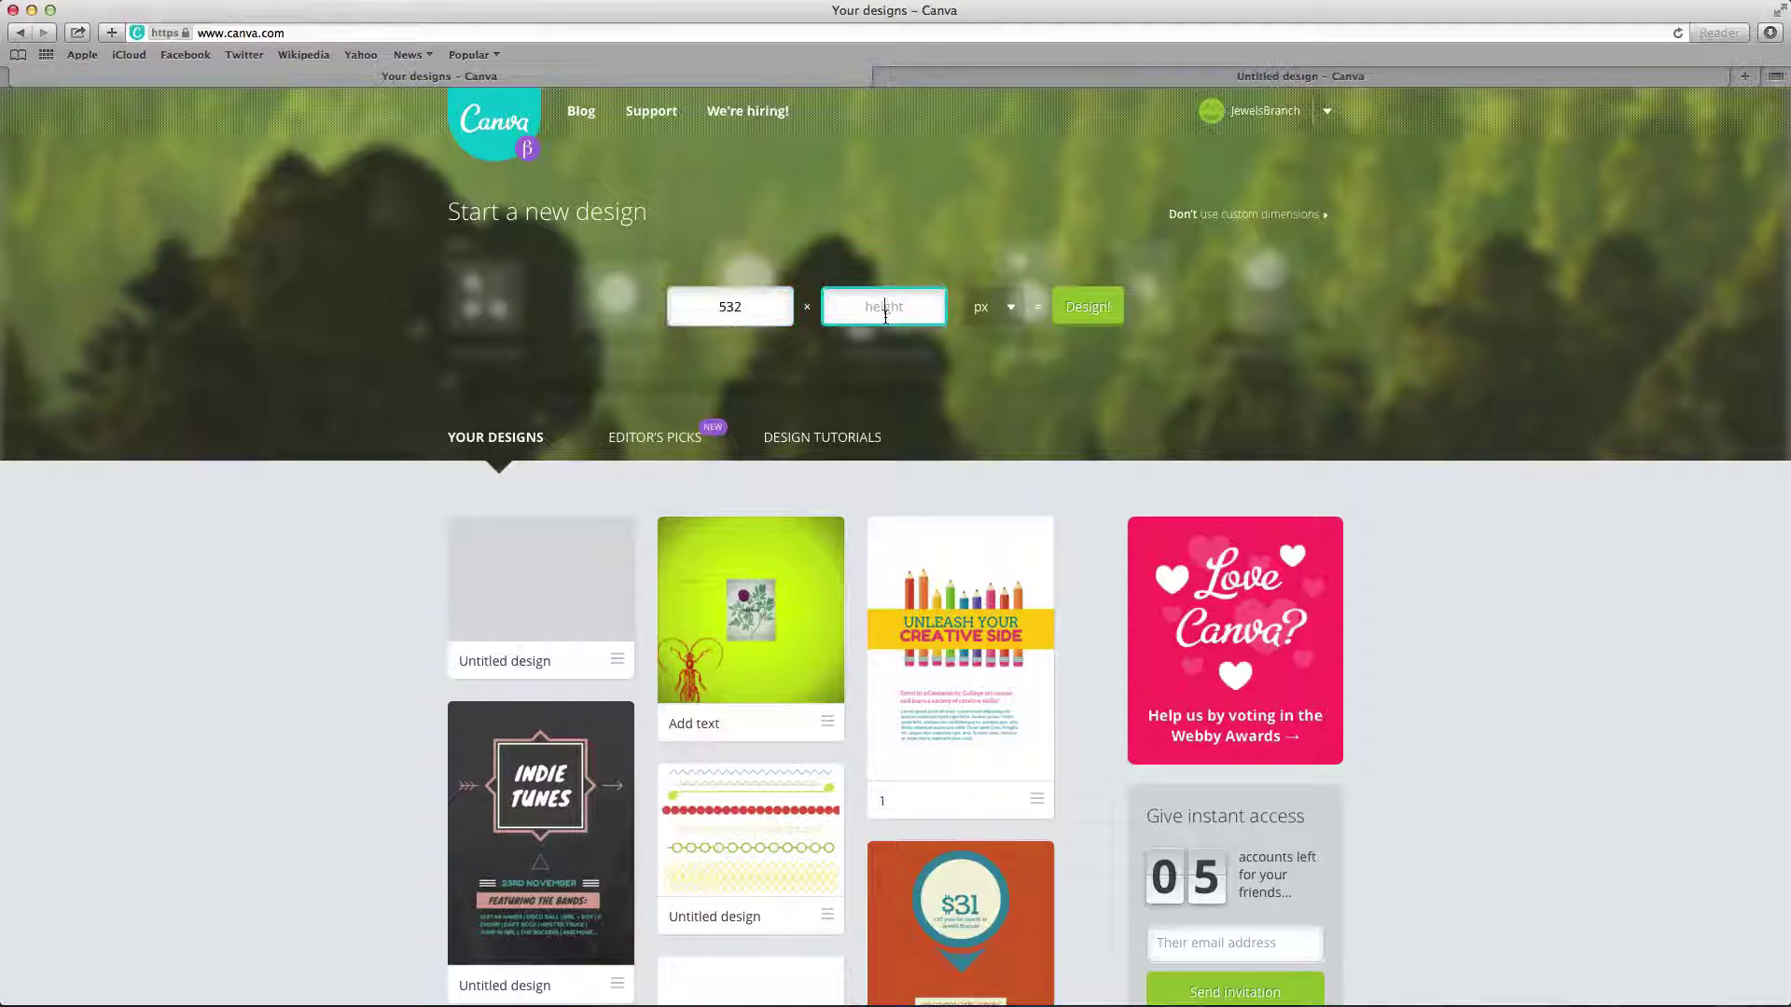
{"action": "type", "text": "800"}
{"action": "left_click", "coordinate": [1099, 318]}
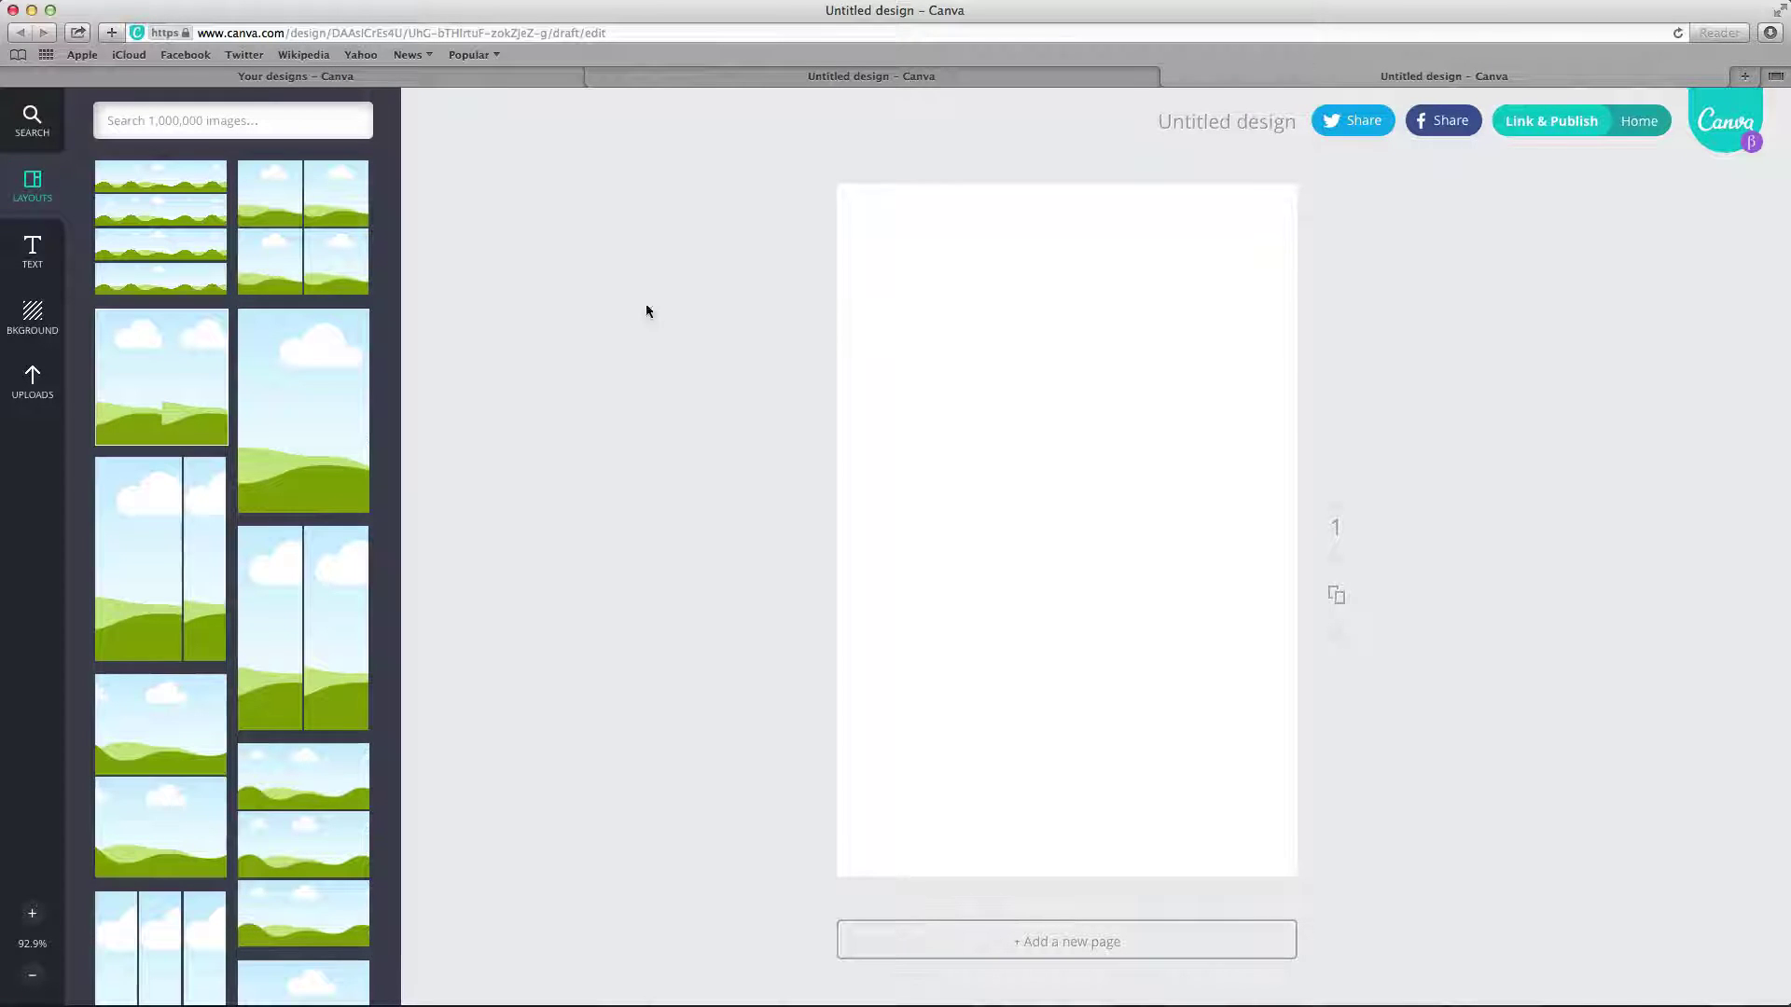
Place the uploaded balloon-woman photo and stretch it to cover the entire page.
{"action": "left_click", "coordinate": [30, 388]}
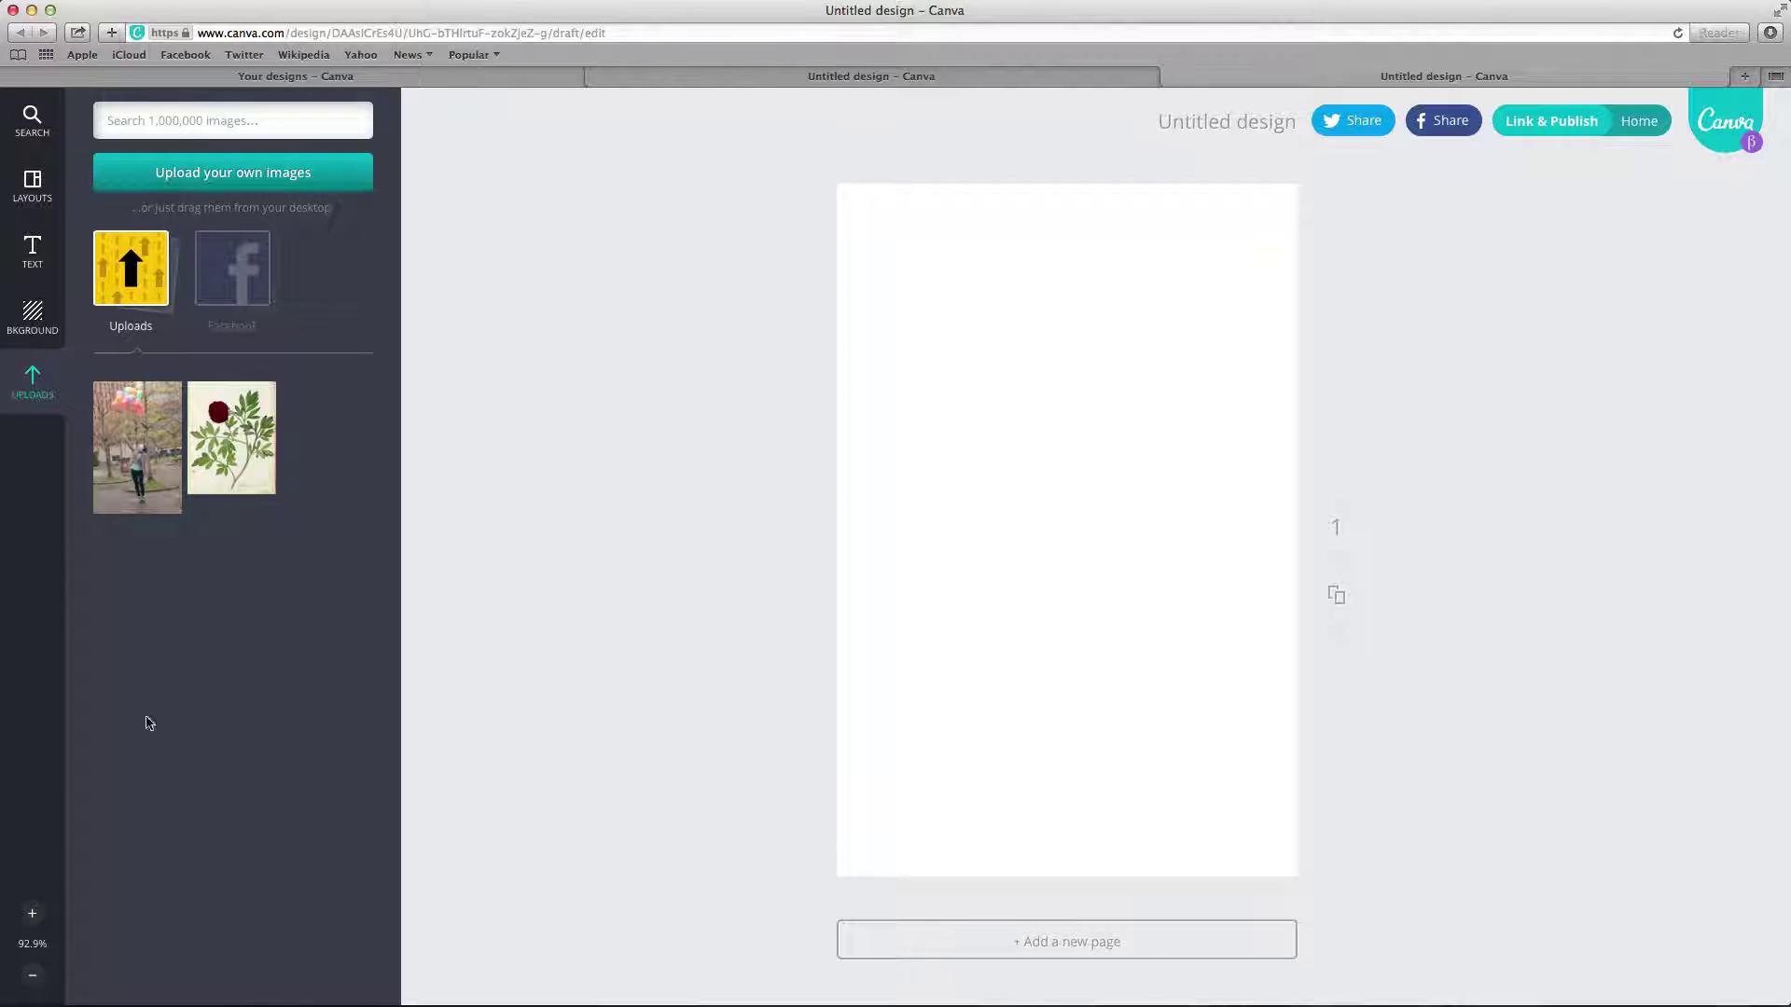
{"action": "left_click", "coordinate": [145, 486]}
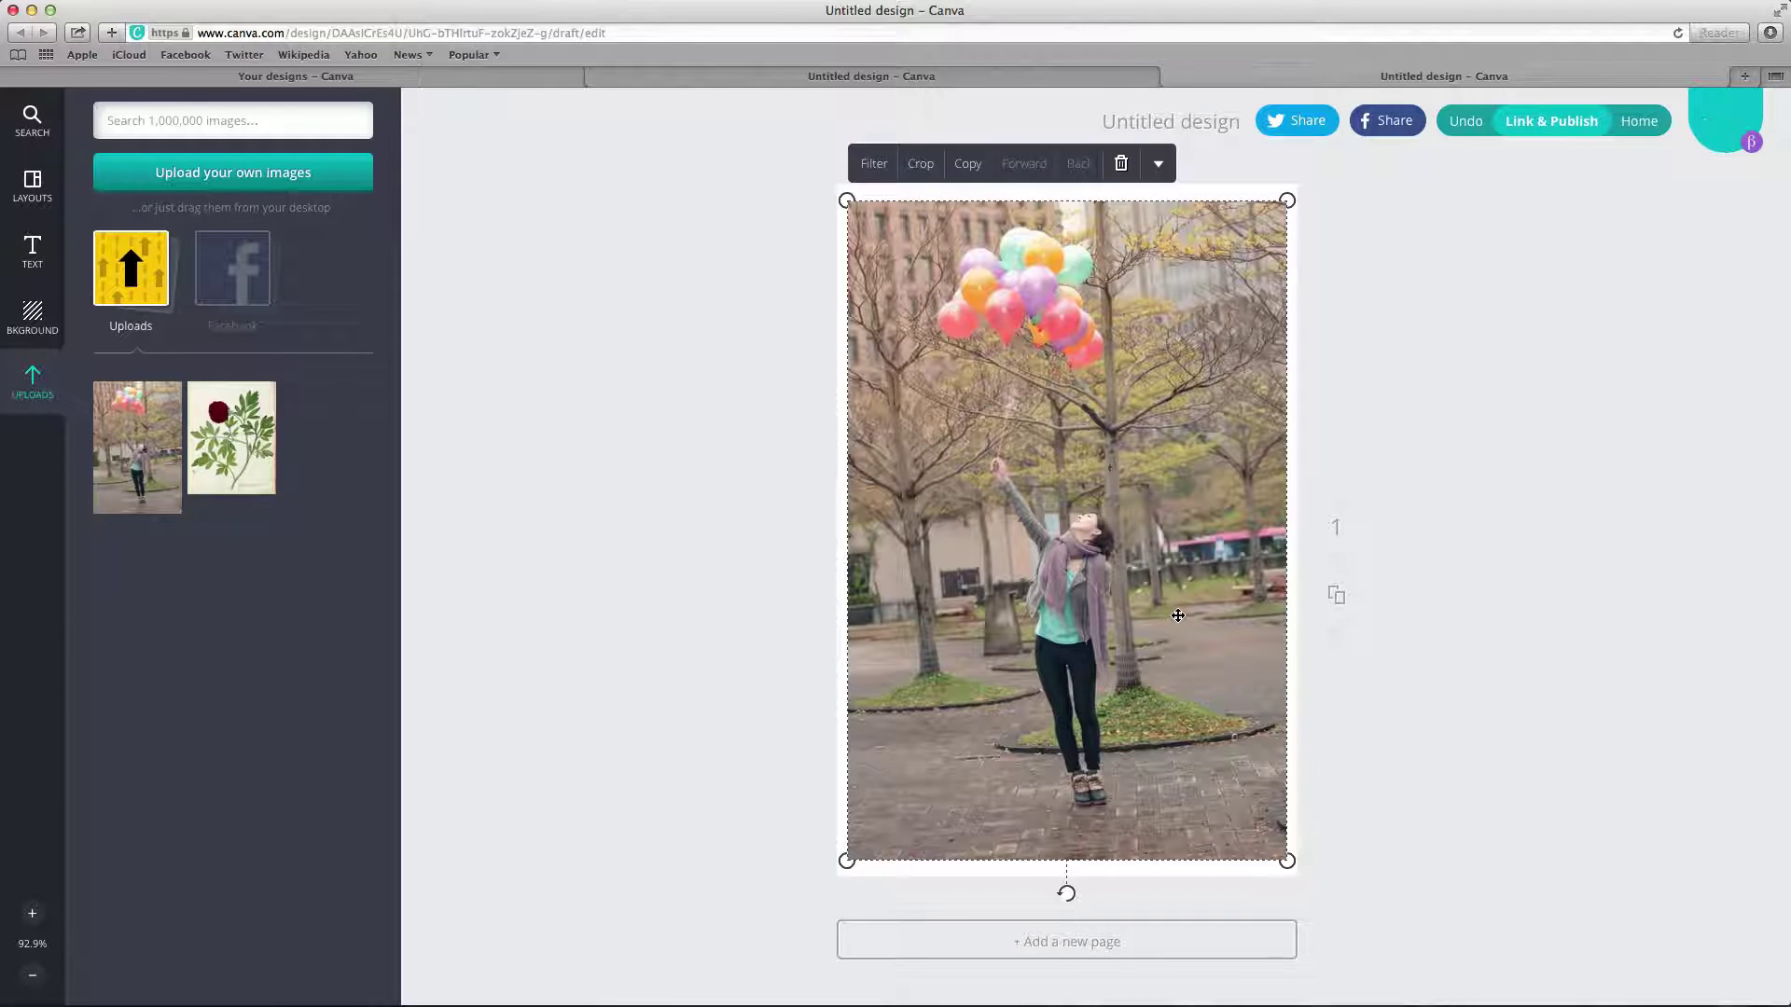
{"action": "left_click", "coordinate": [1288, 201]}
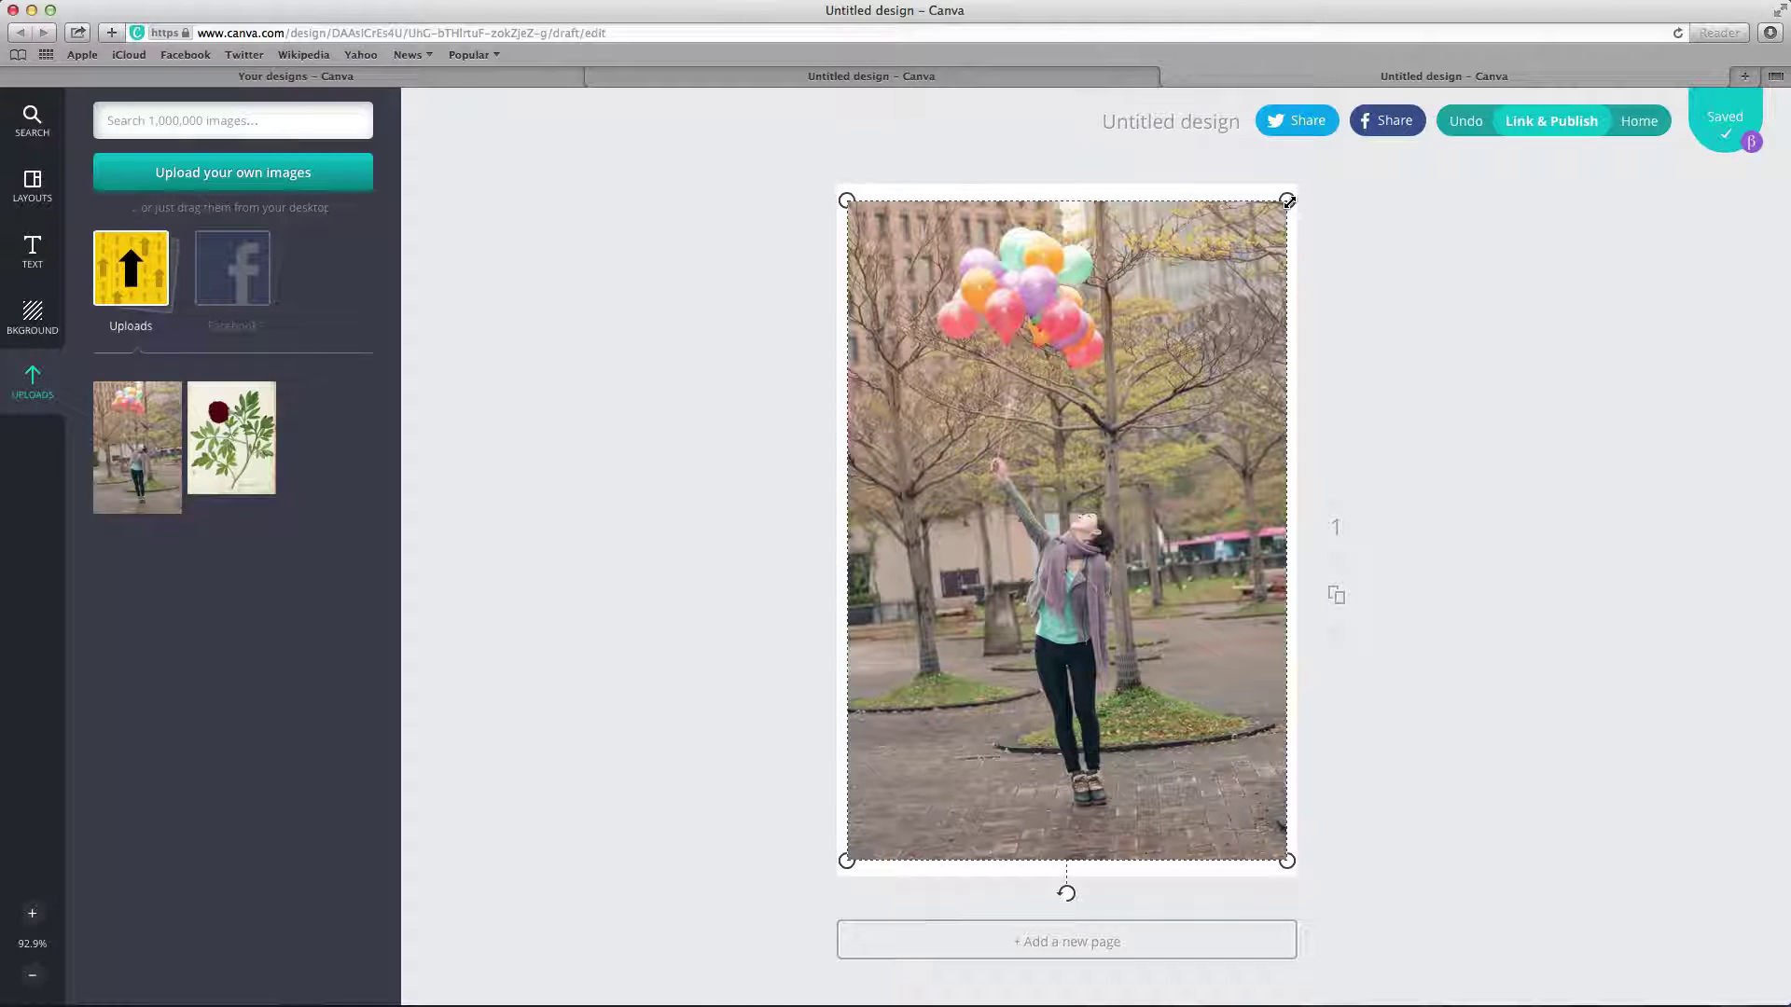
{"action": "left_click_drag", "start_coordinate": [1288, 201], "coordinate": [1301, 183]}
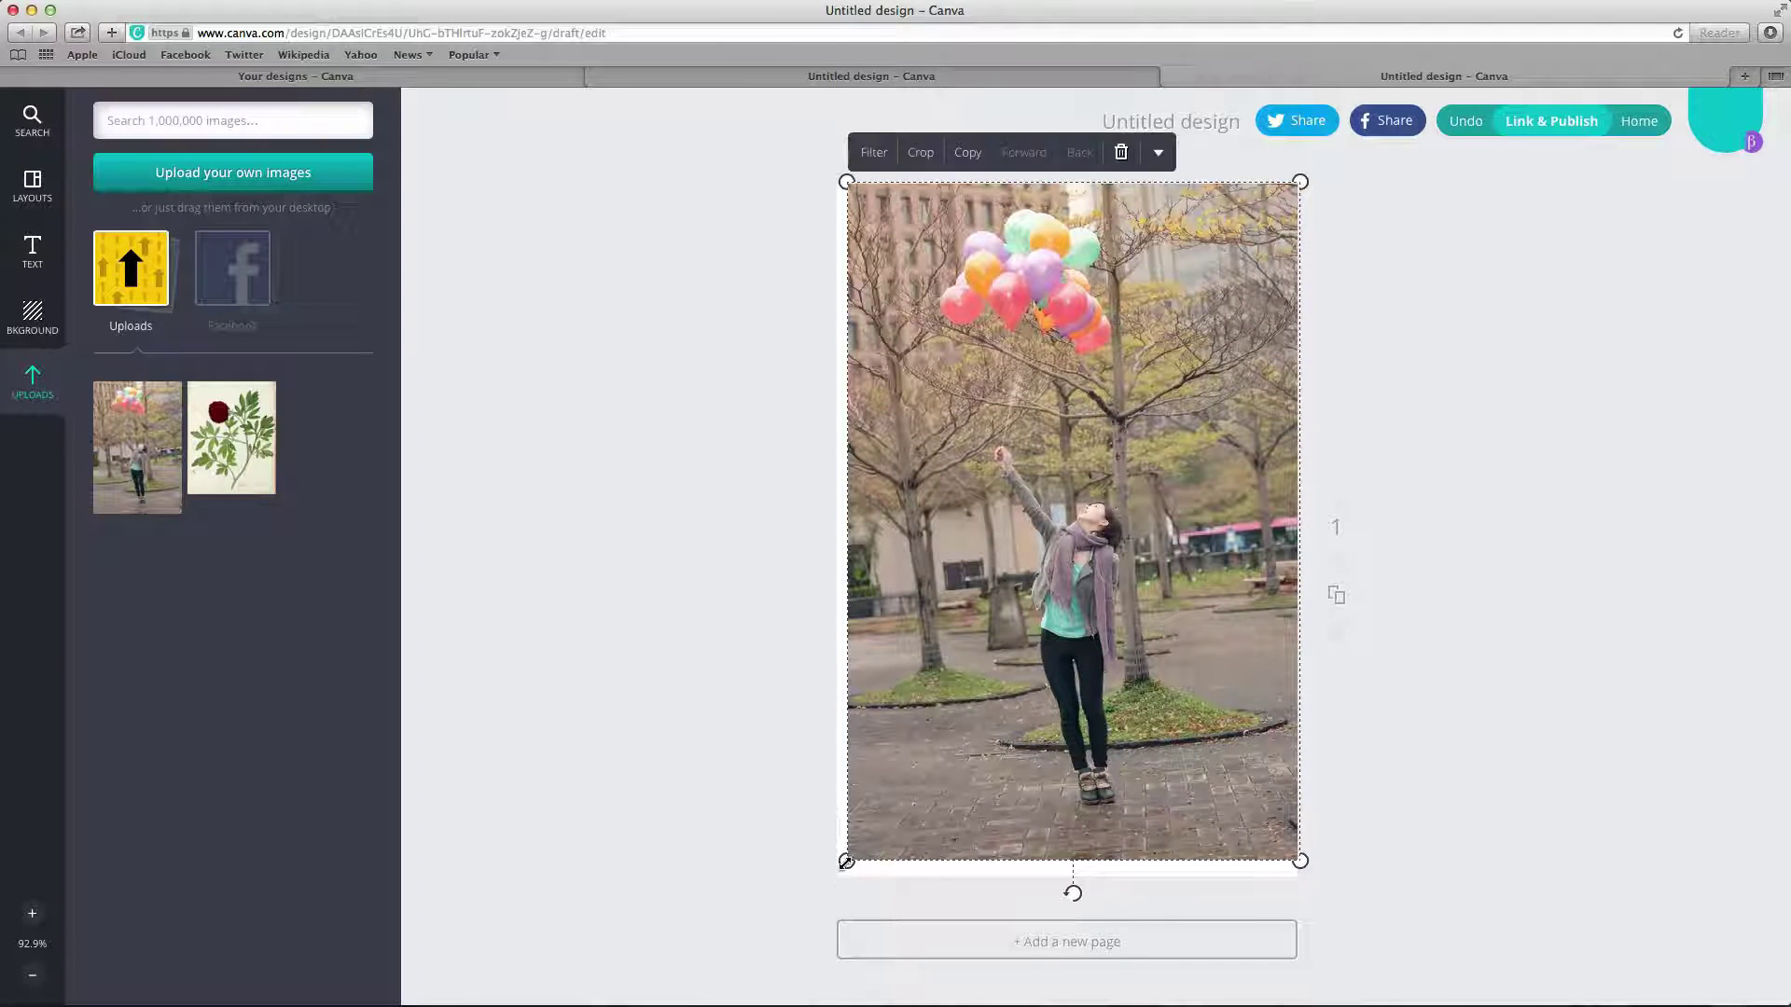
{"action": "left_click_drag", "start_coordinate": [846, 860], "coordinate": [833, 879]}
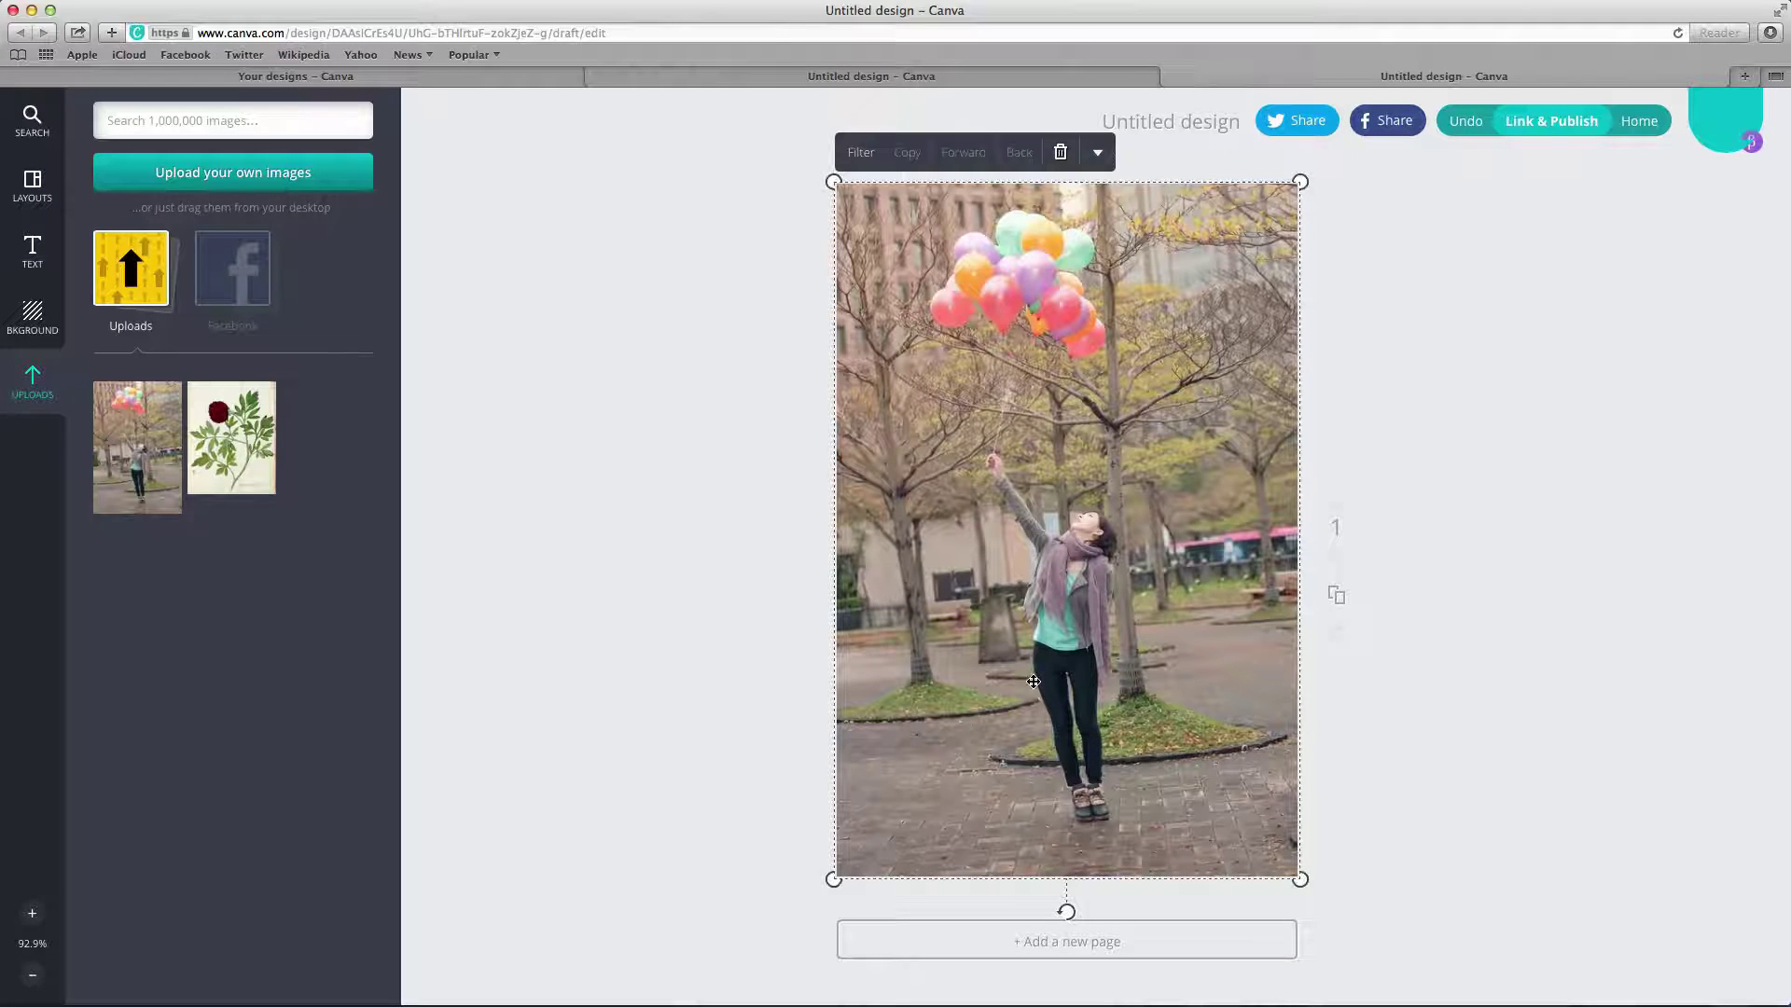
{"action": "left_click", "coordinate": [775, 583]}
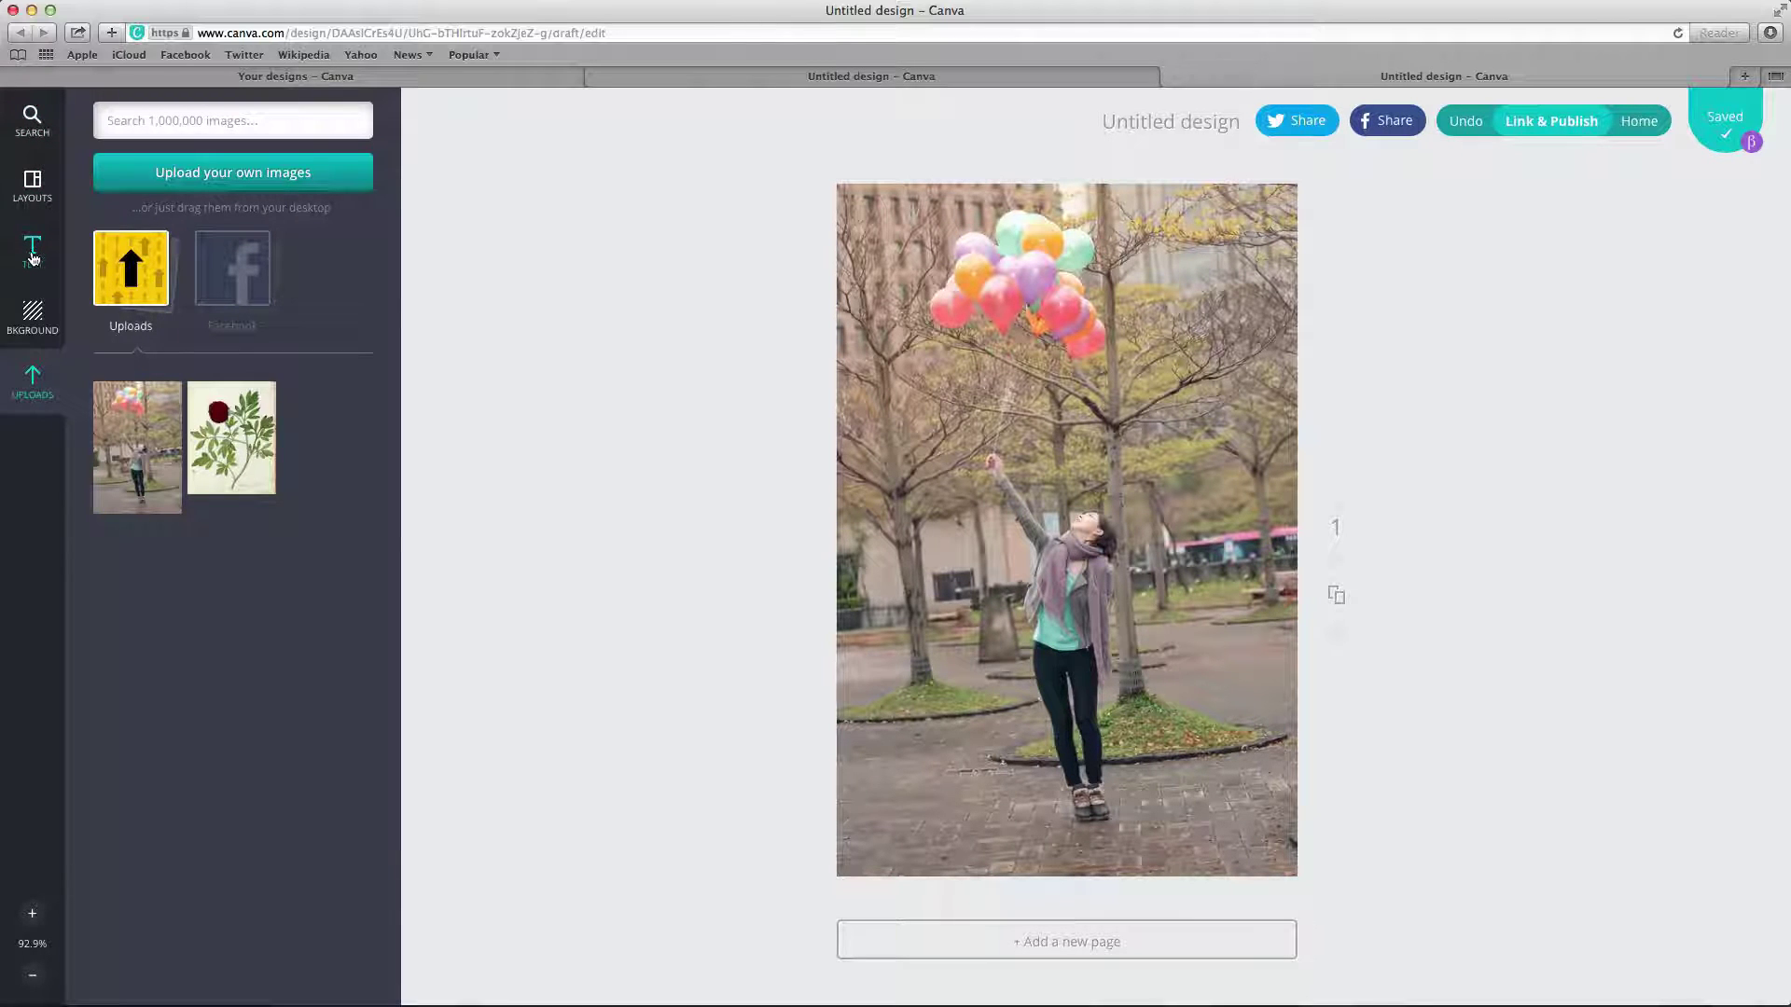
Add a heading text box and replace its placeholder with 'LET IT GO!'.
{"action": "left_click", "coordinate": [32, 251]}
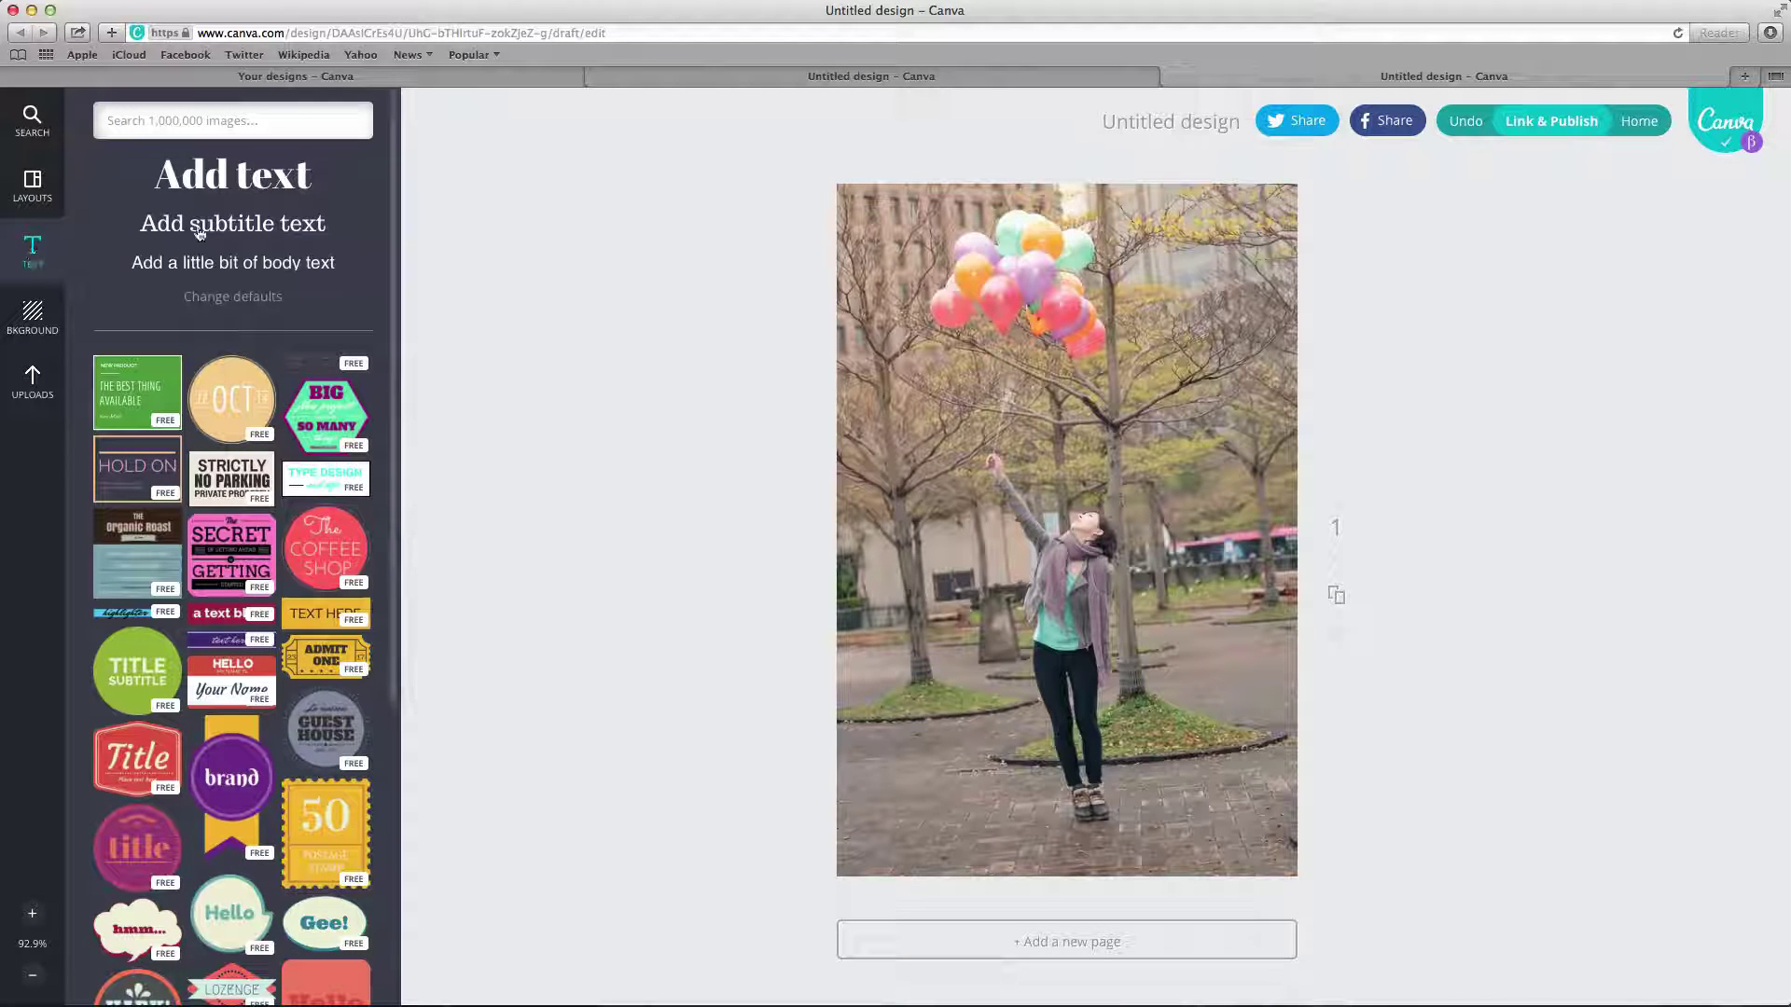
{"action": "left_click", "coordinate": [193, 183]}
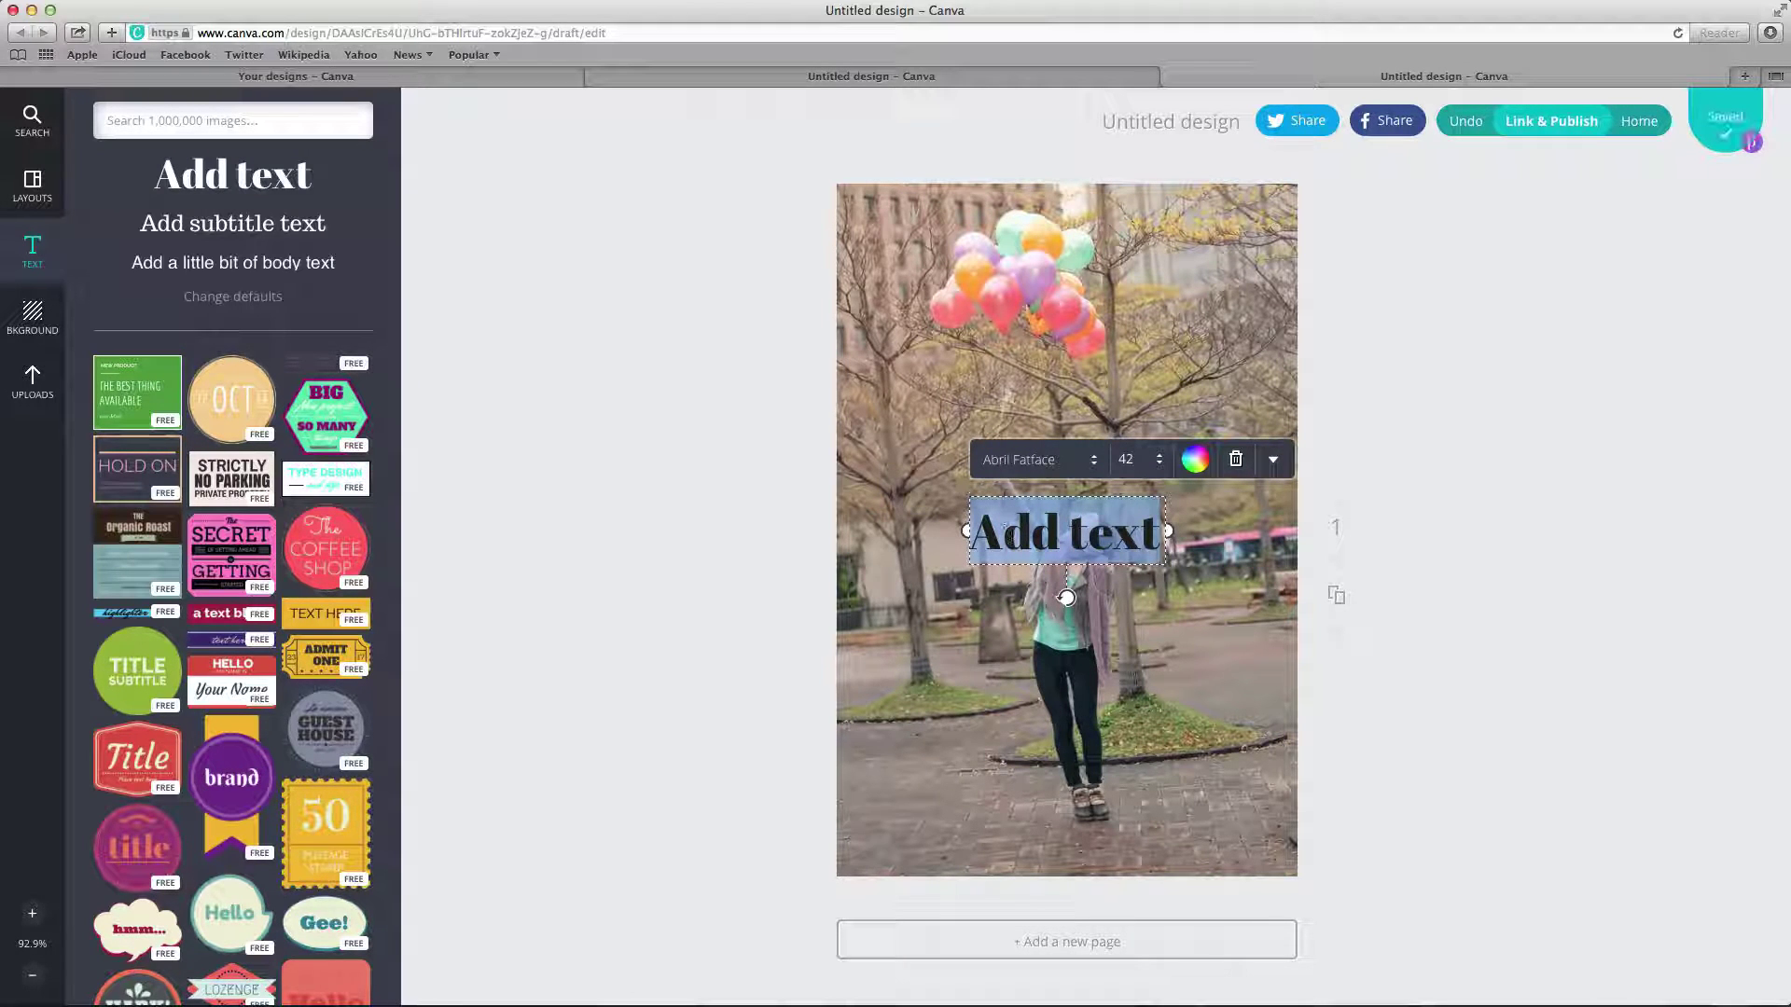
{"action": "left_click", "coordinate": [1011, 535]}
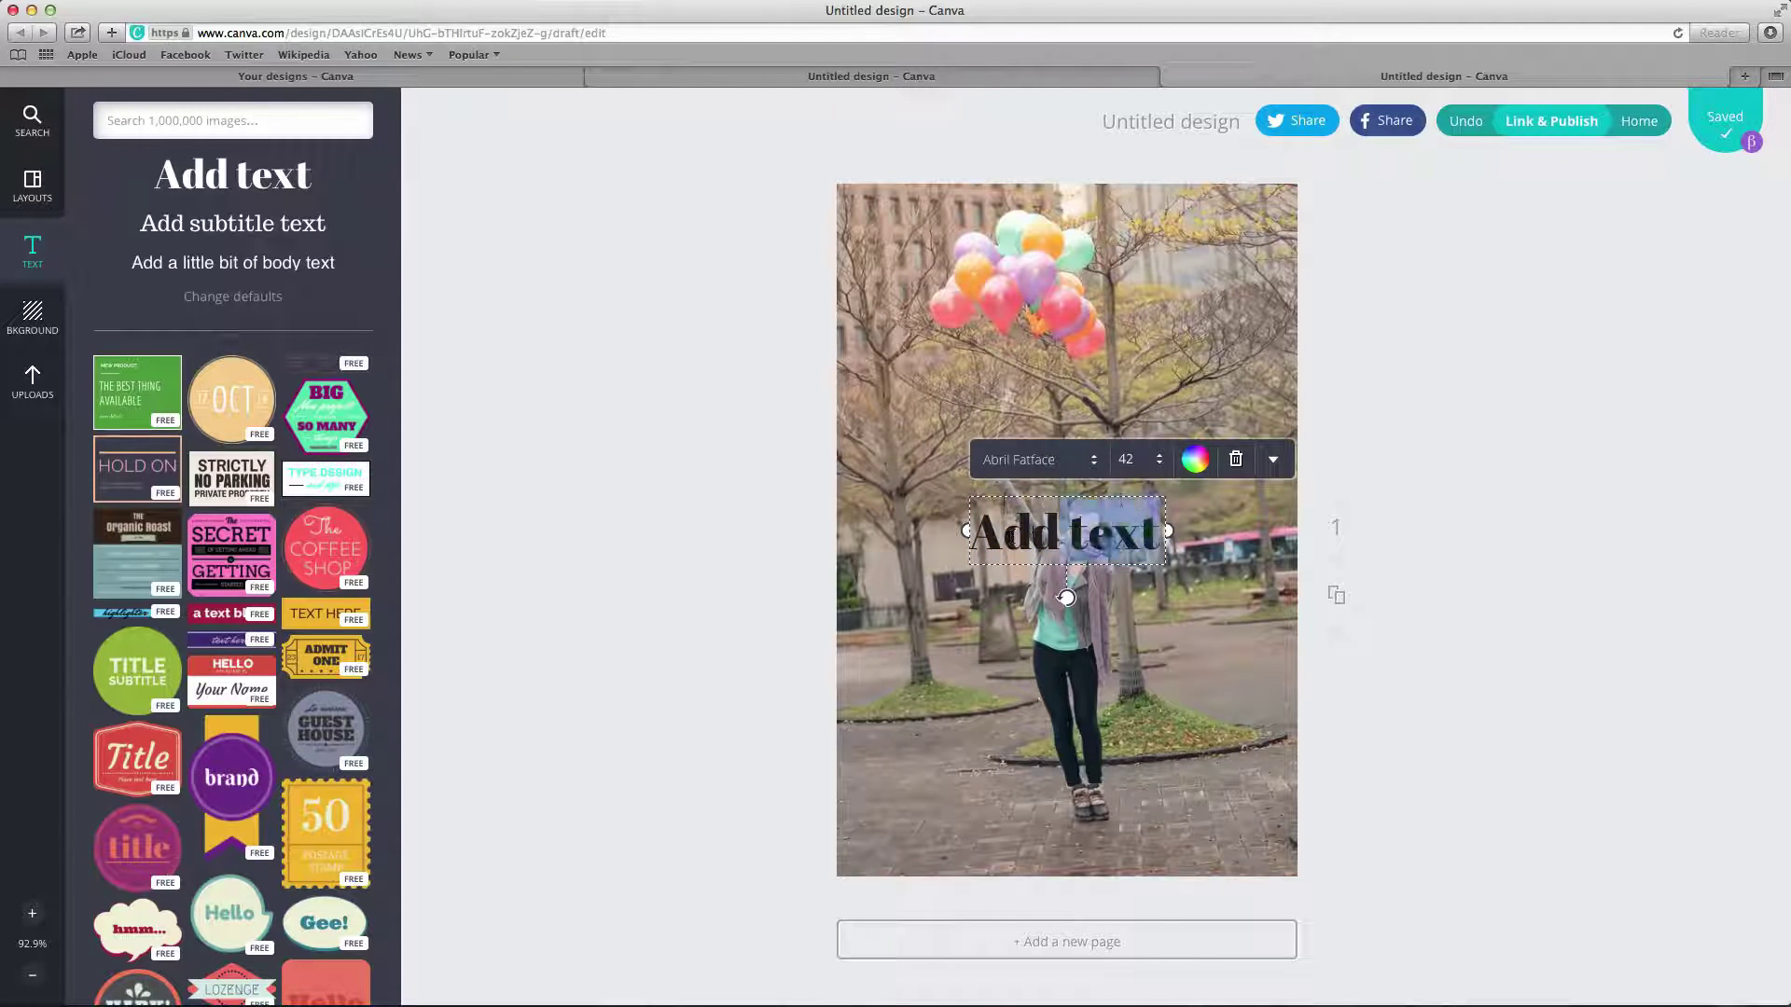
{"action": "triple_click", "coordinate": [980, 533]}
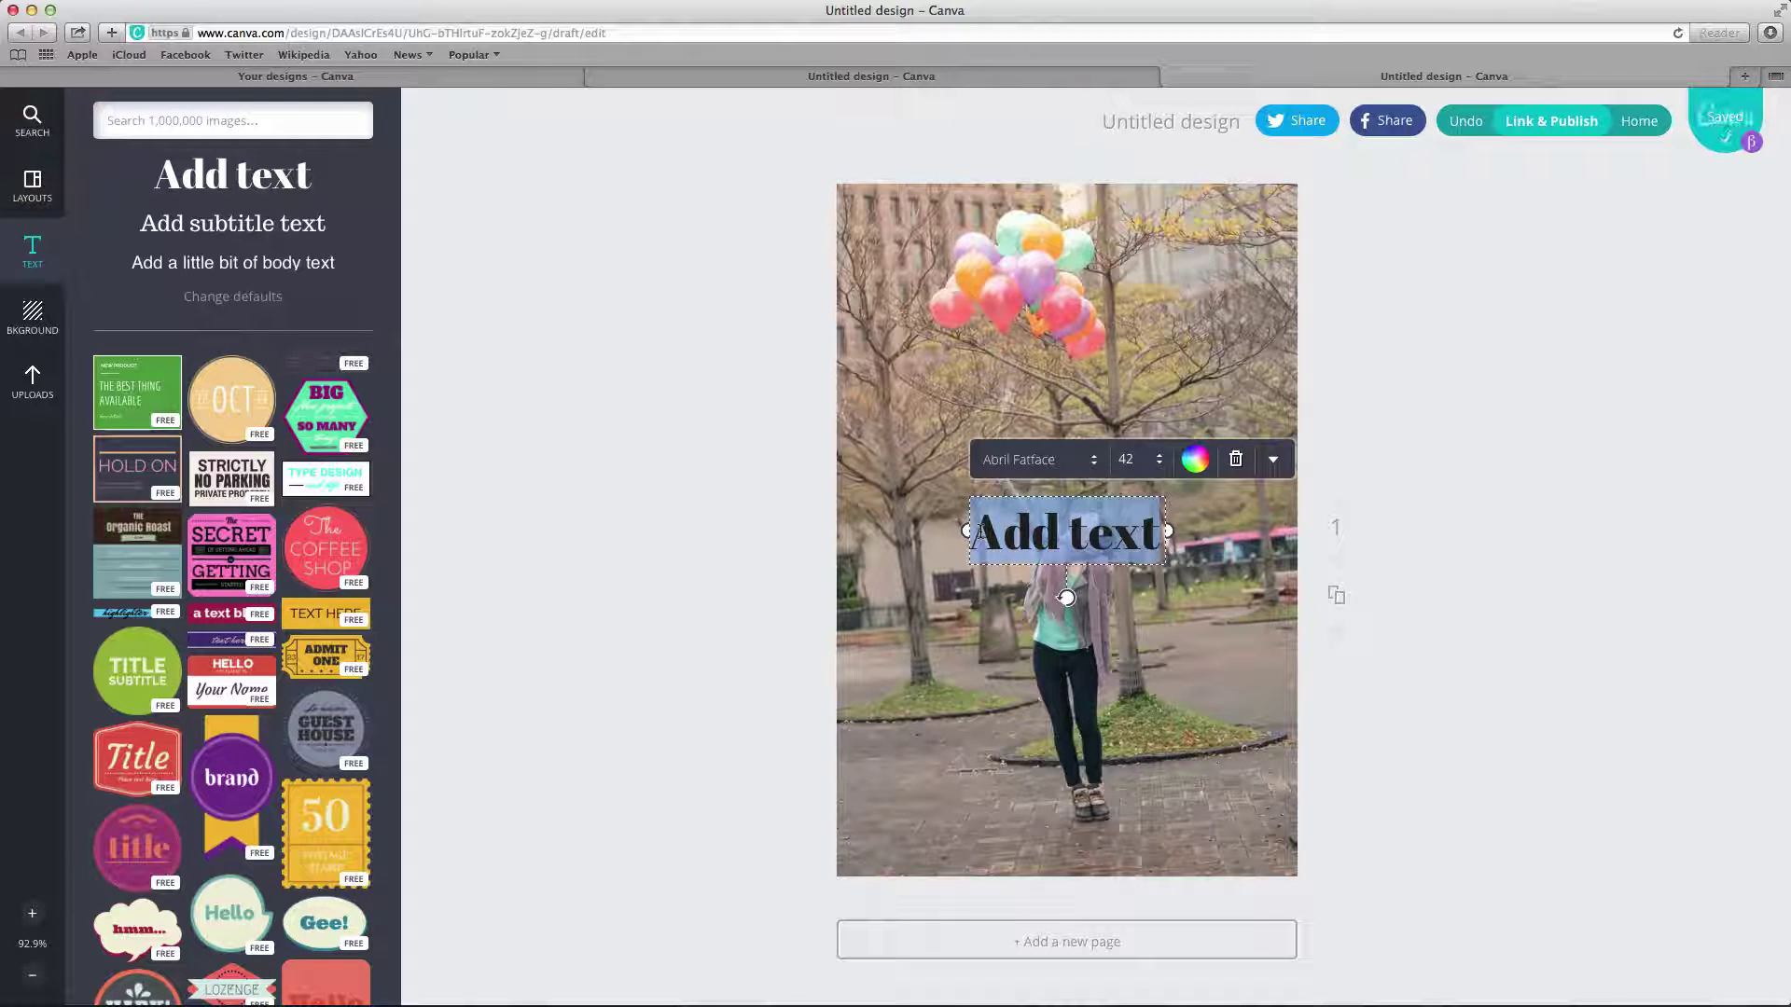
{"action": "type", "text": "Le"}
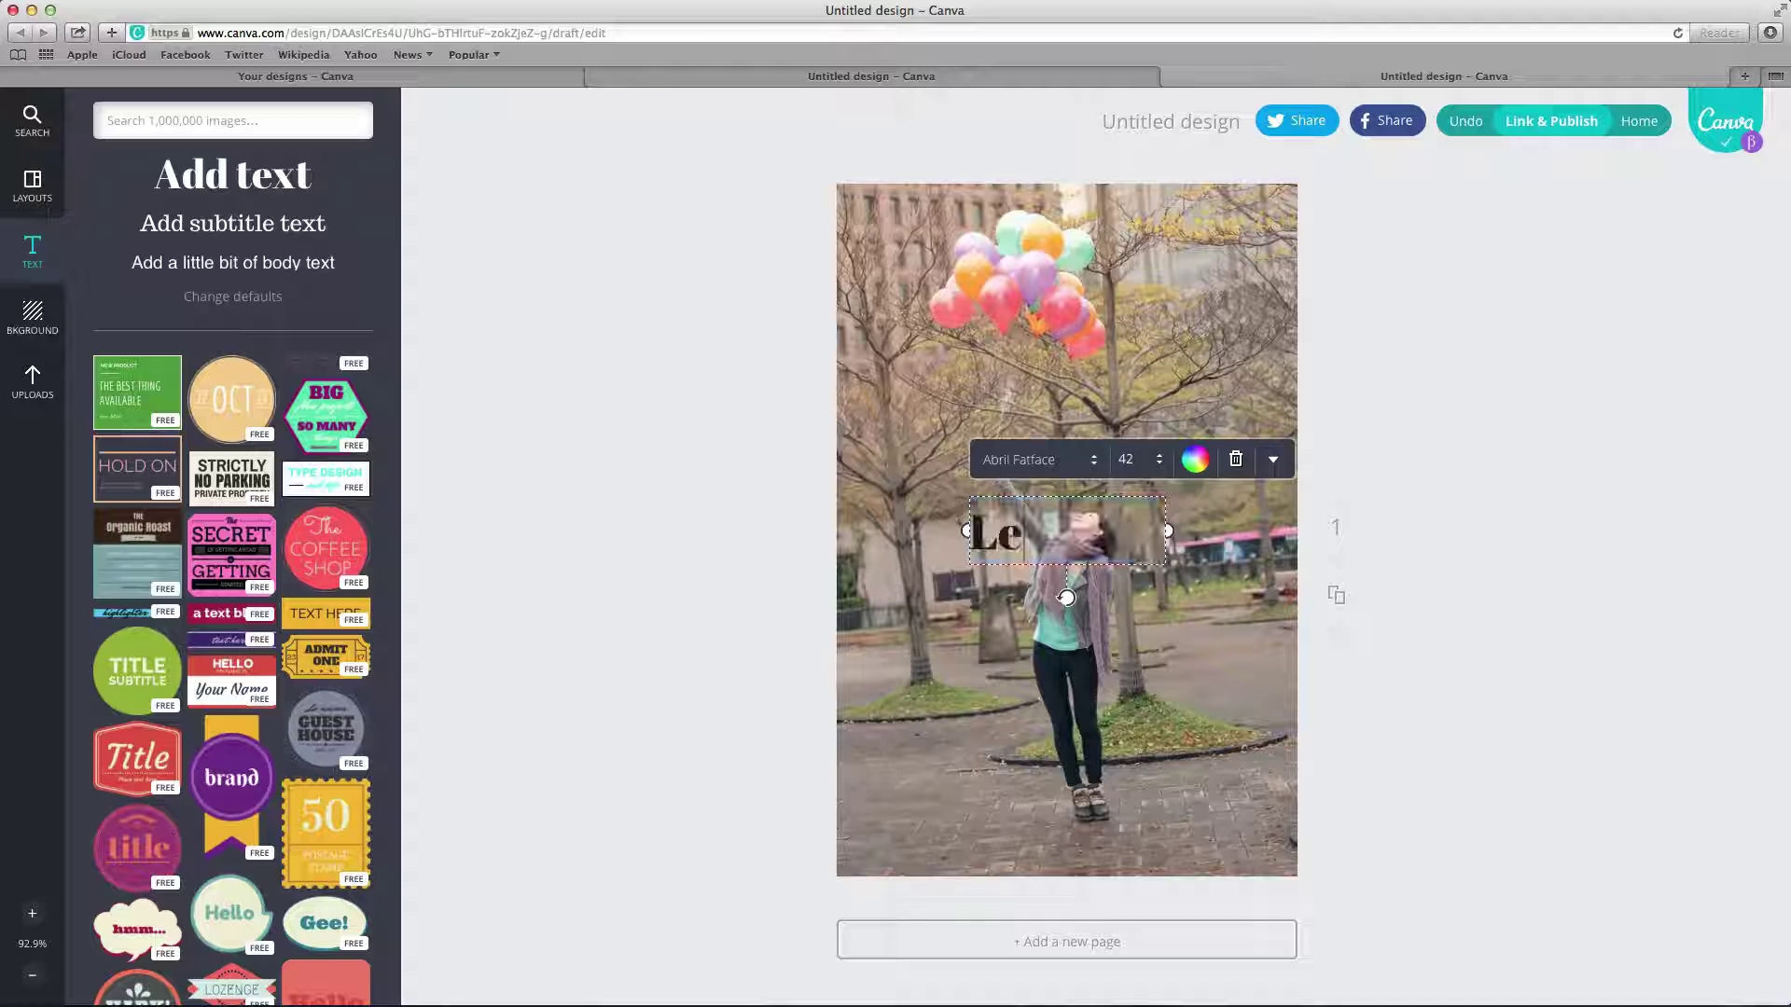
{"action": "key", "text": "BackSpace"}
{"action": "type", "text": "ET I"}
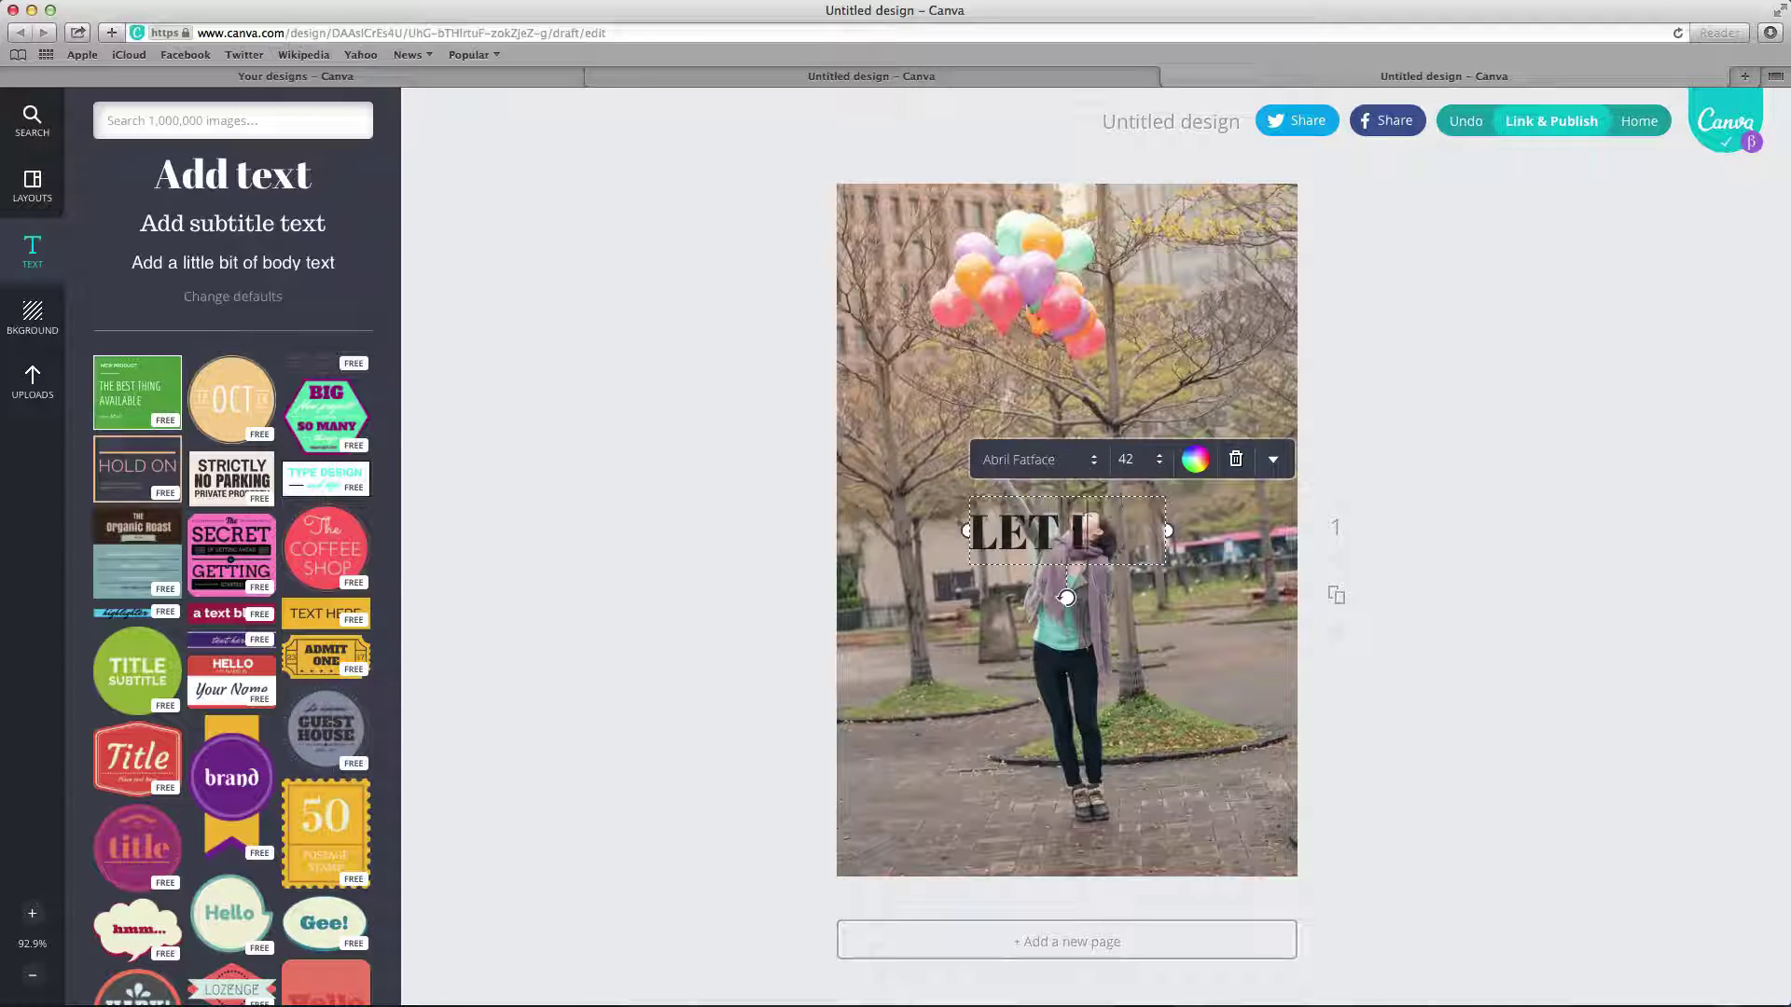
{"action": "type", "text": "T GO"}
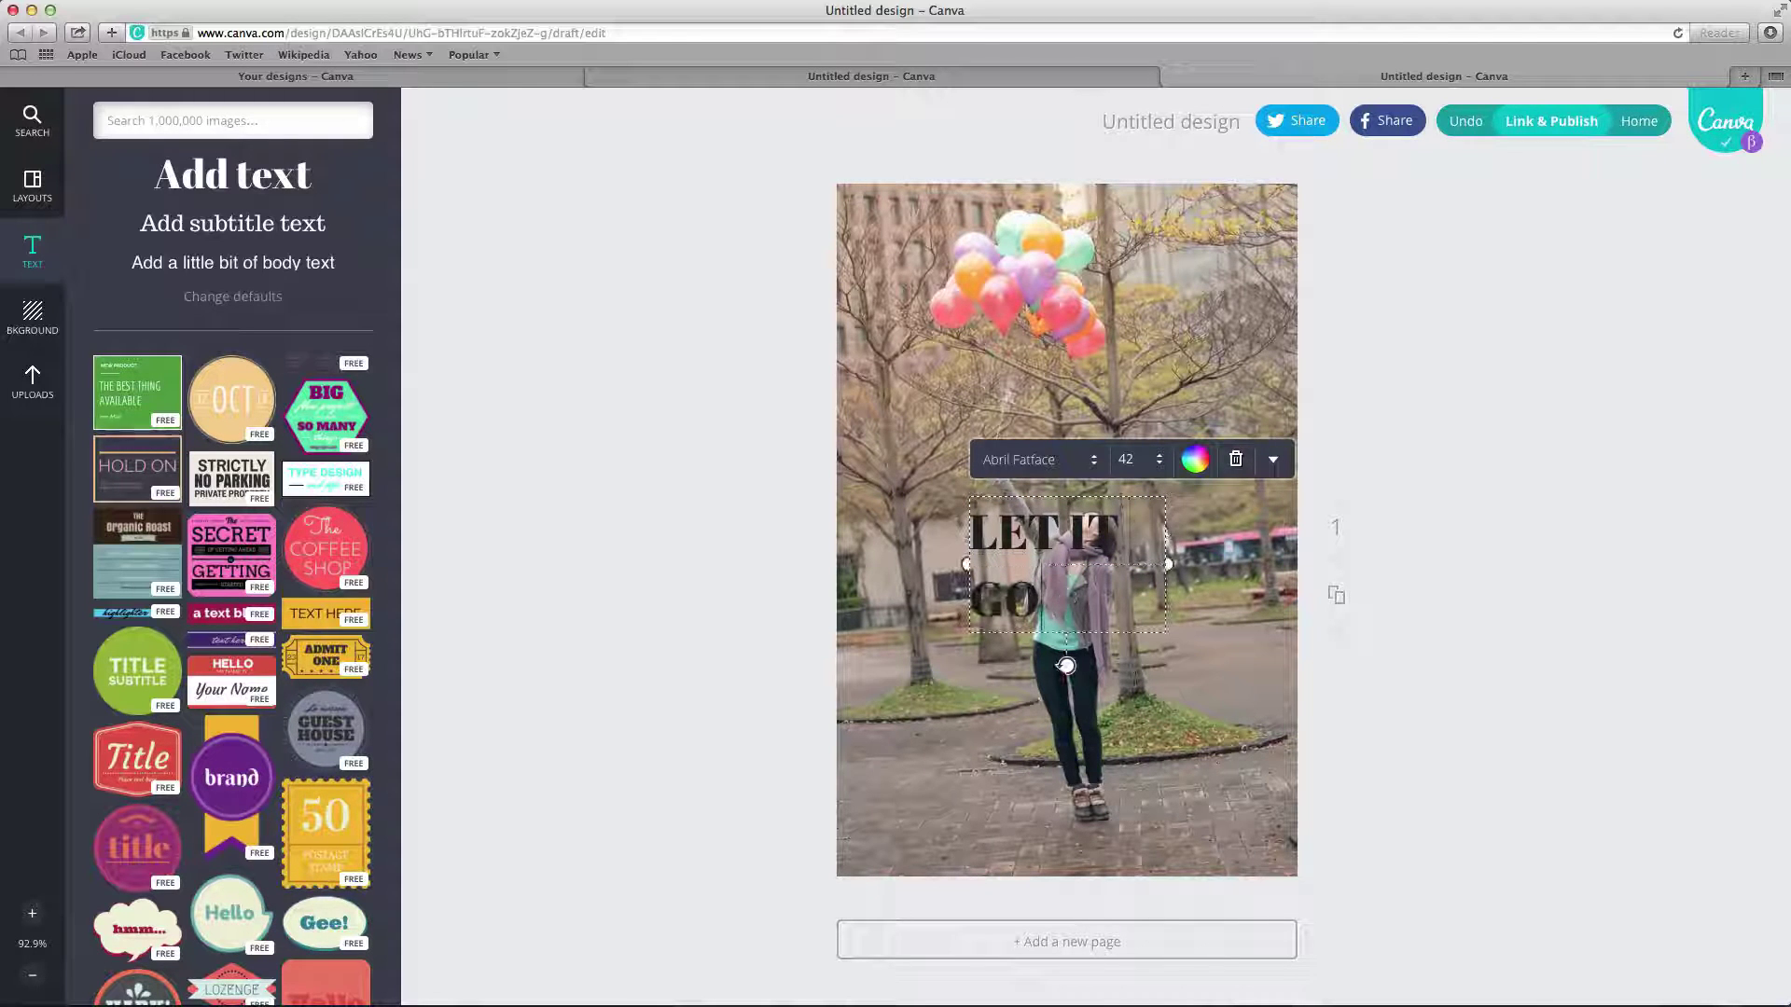
{"action": "type", "text": "!"}
Widen the heading across the photo and move it above the woman's raised arm.
{"action": "left_click_drag", "start_coordinate": [1170, 568], "coordinate": [1302, 561]}
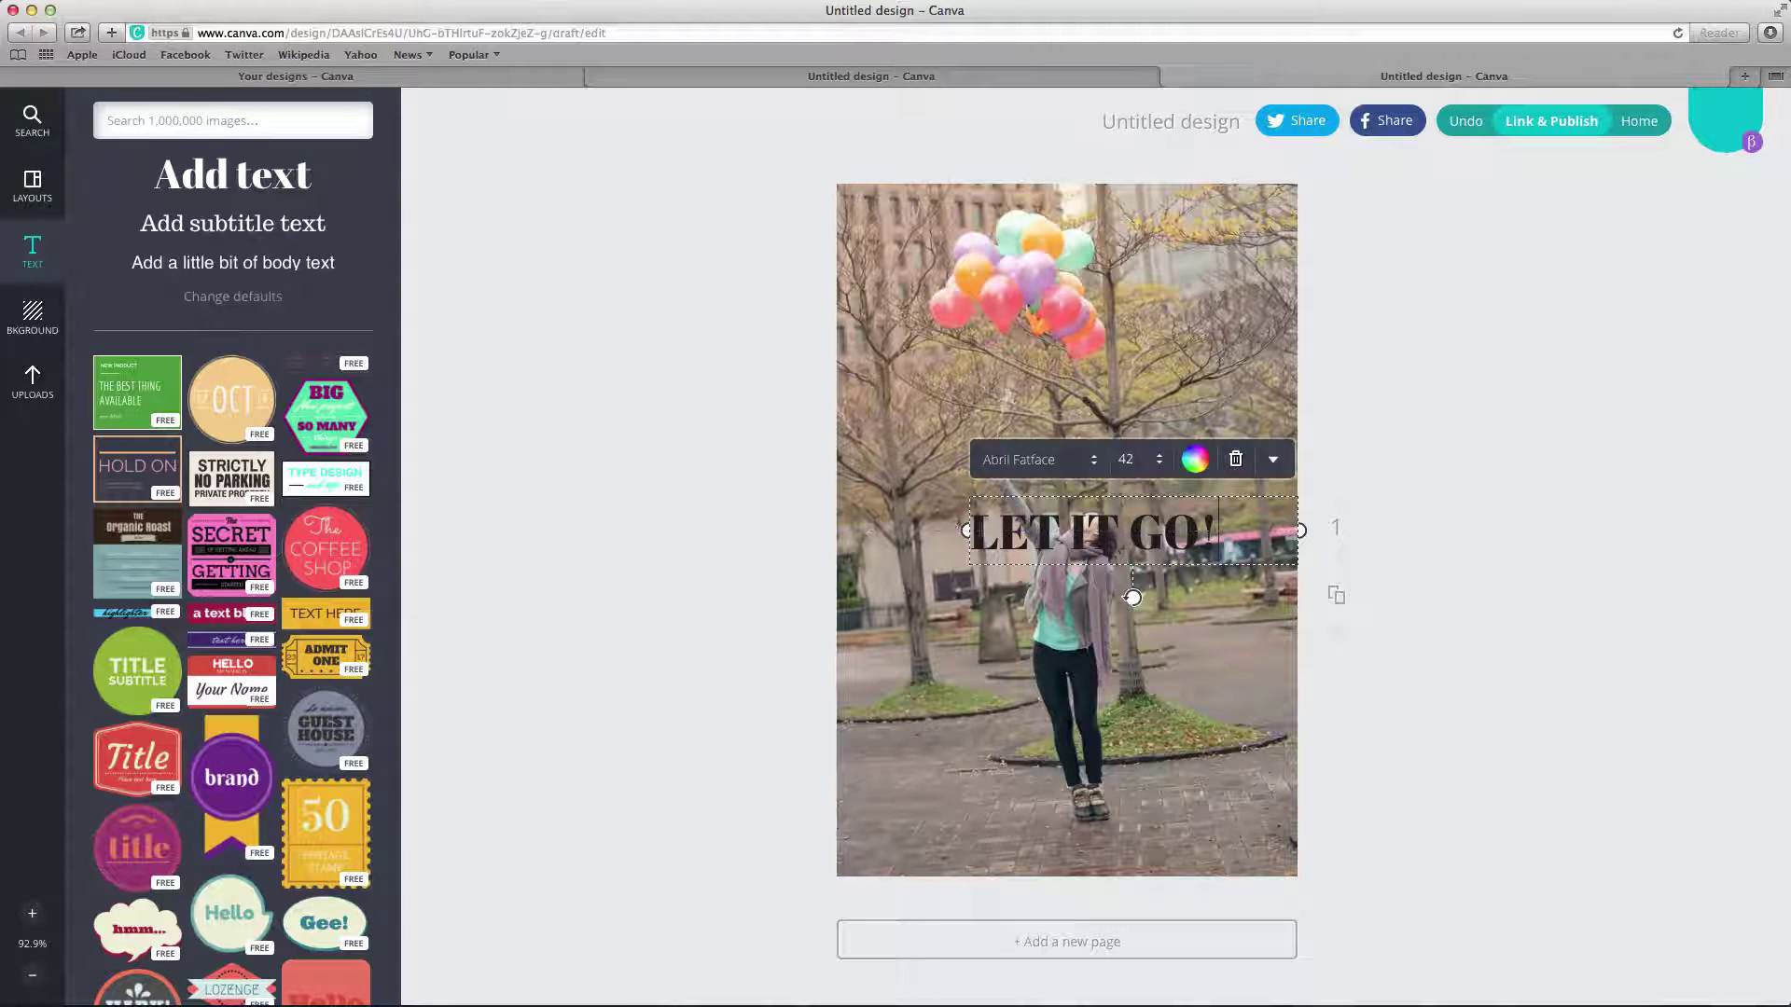
{"action": "left_click_drag", "start_coordinate": [966, 530], "coordinate": [831, 533]}
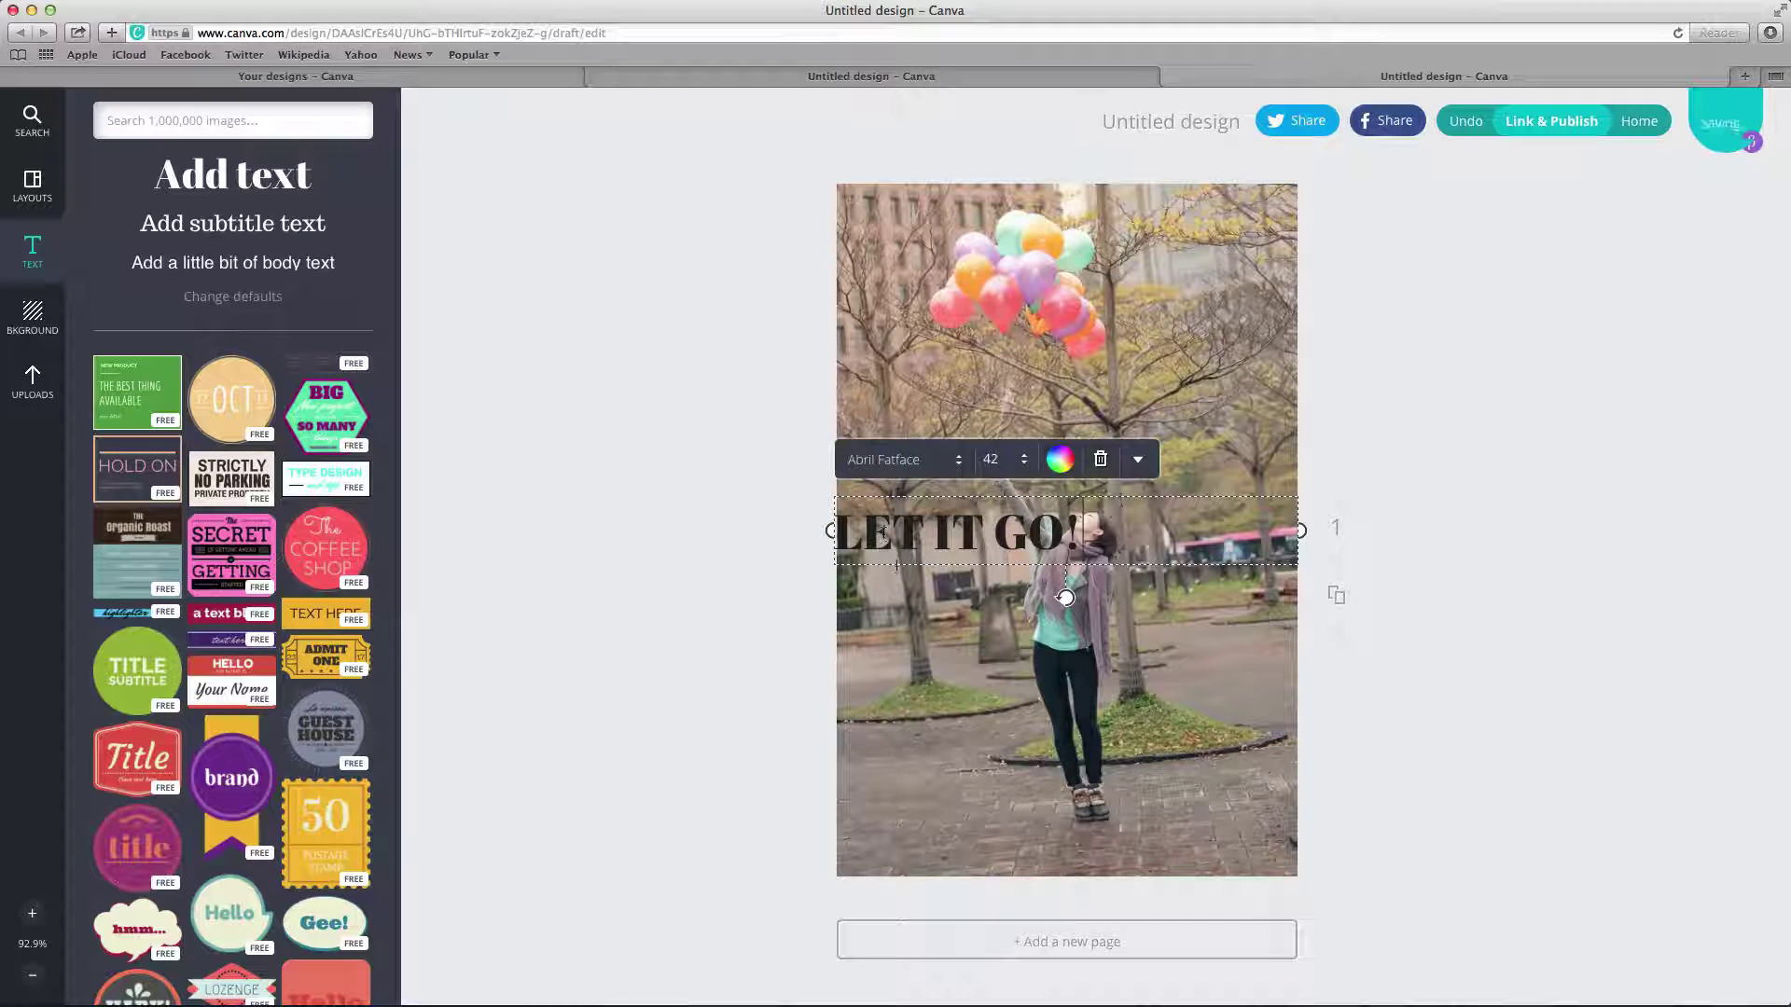
{"action": "left_click_drag", "start_coordinate": [904, 592], "coordinate": [906, 472]}
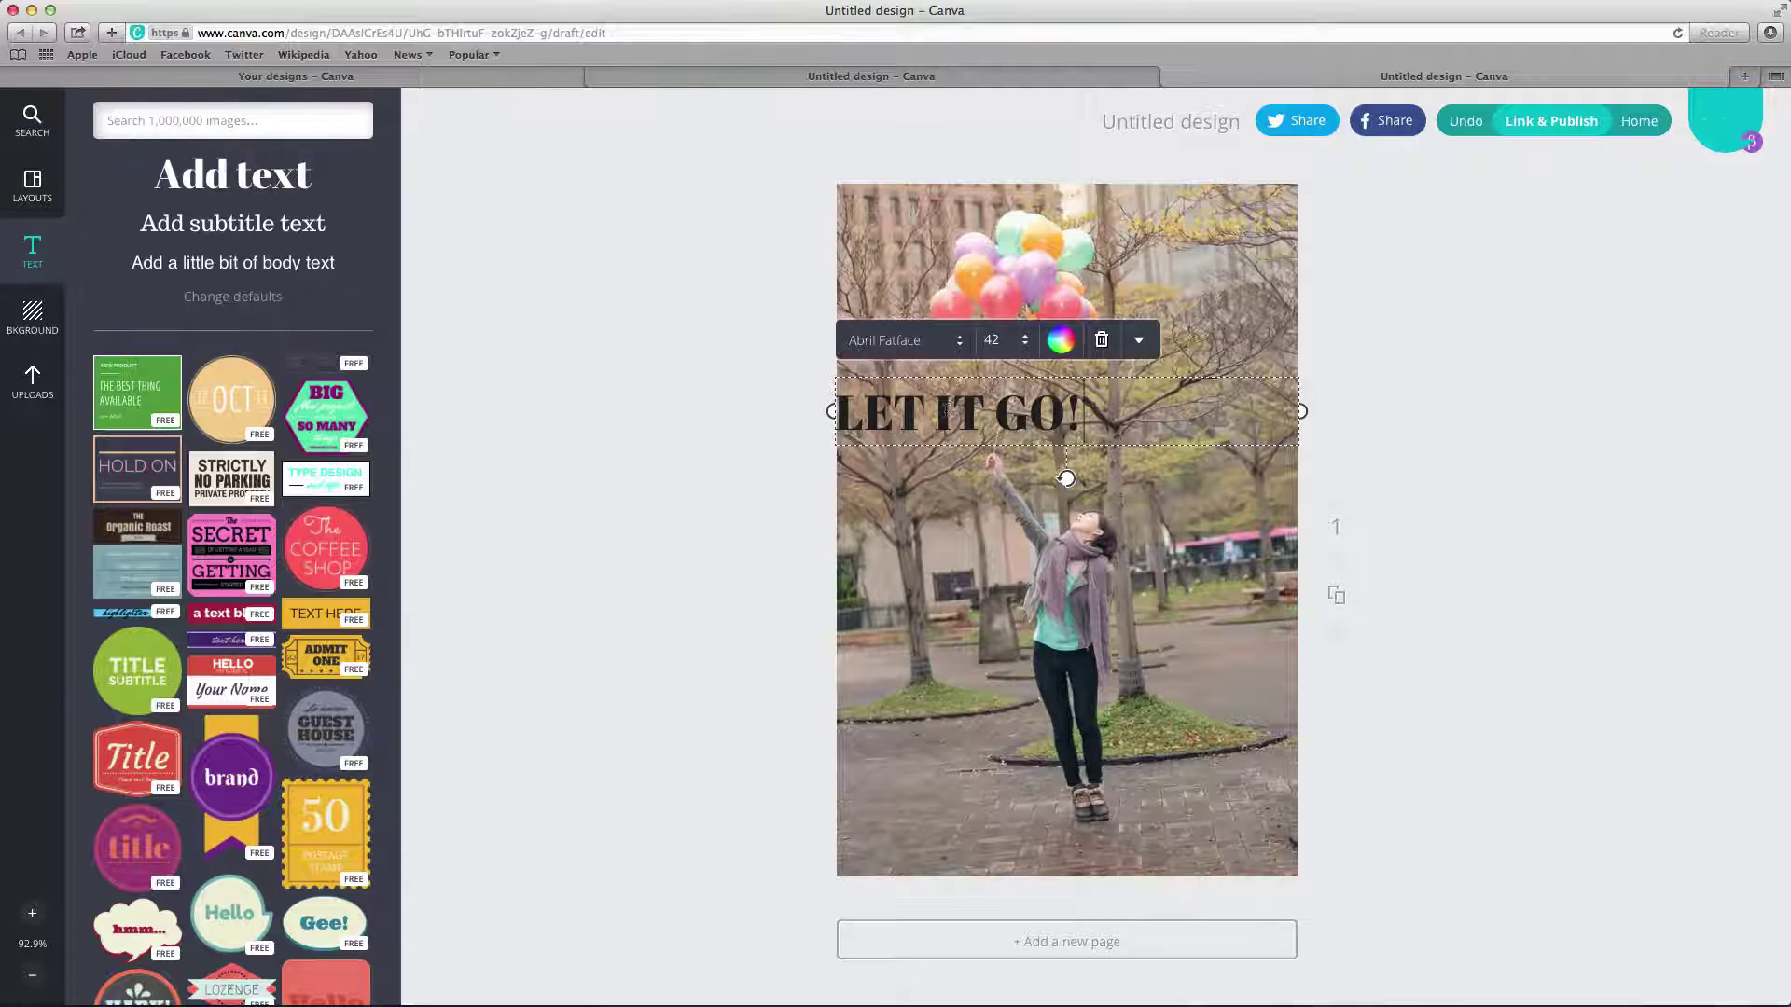
Change the LET IT GO! heading's font from Abril Fatface to Hammersmith One.
{"action": "left_click", "coordinate": [986, 417]}
{"action": "left_click_drag", "start_coordinate": [1125, 423], "coordinate": [813, 402]}
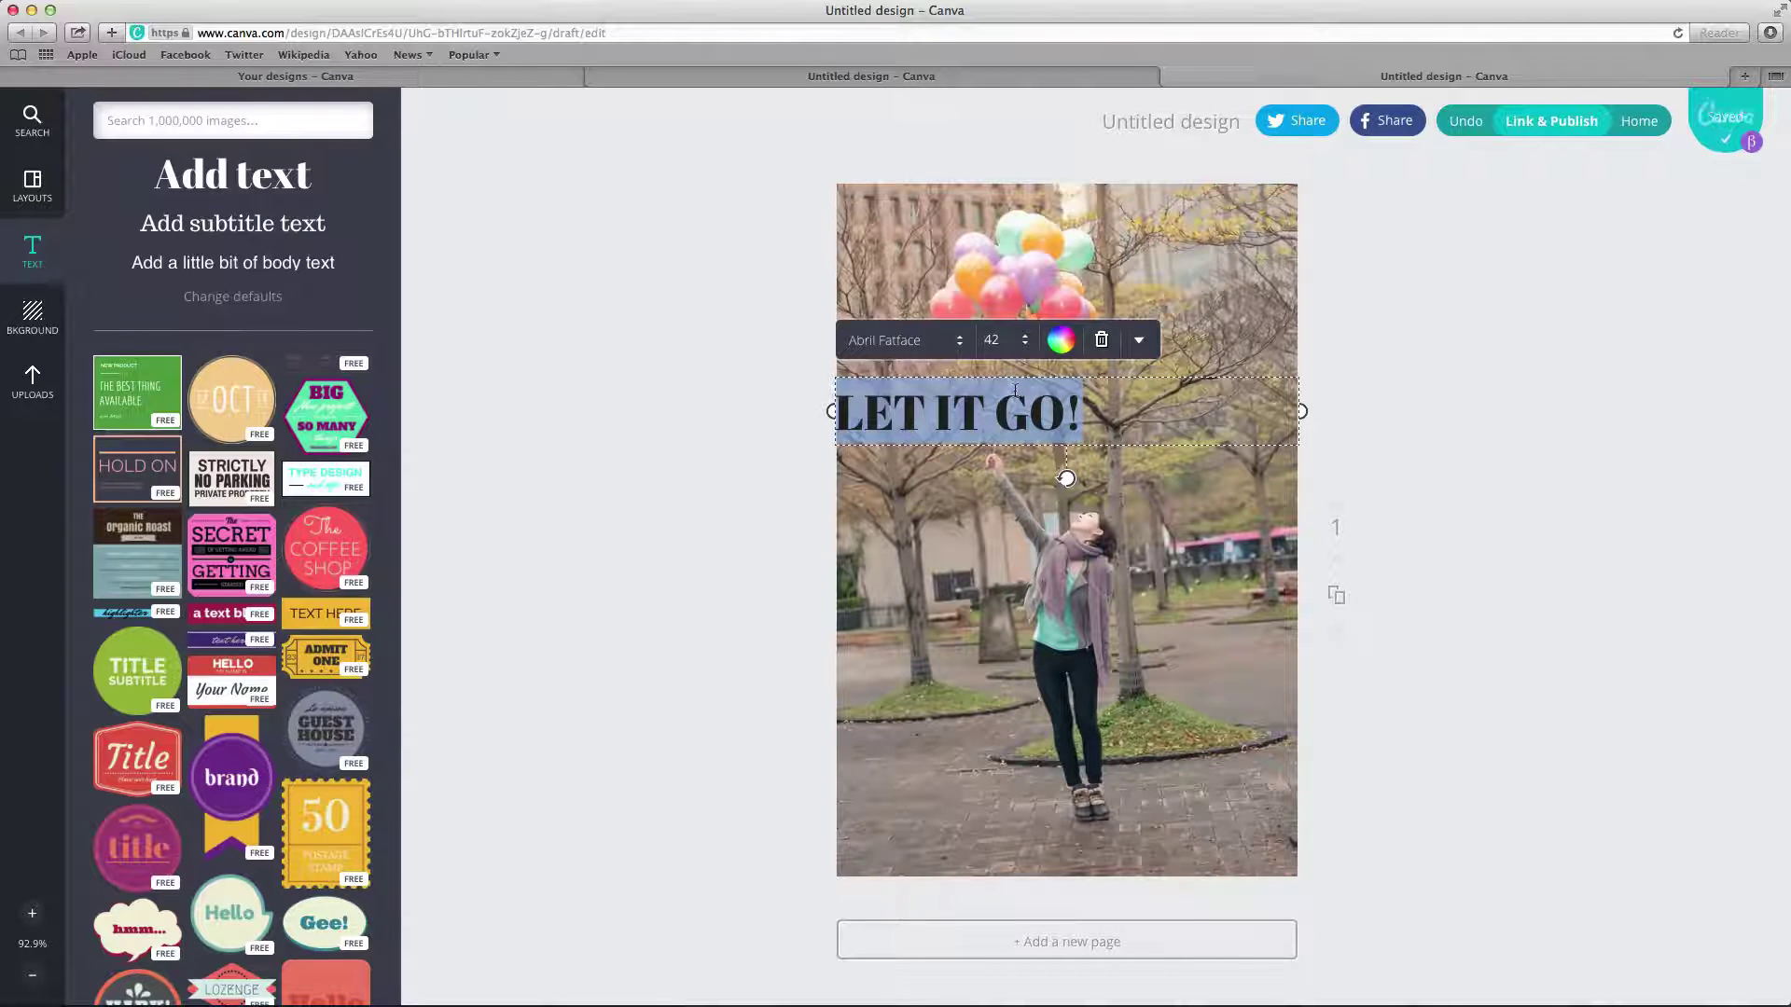
{"action": "left_click", "coordinate": [956, 350]}
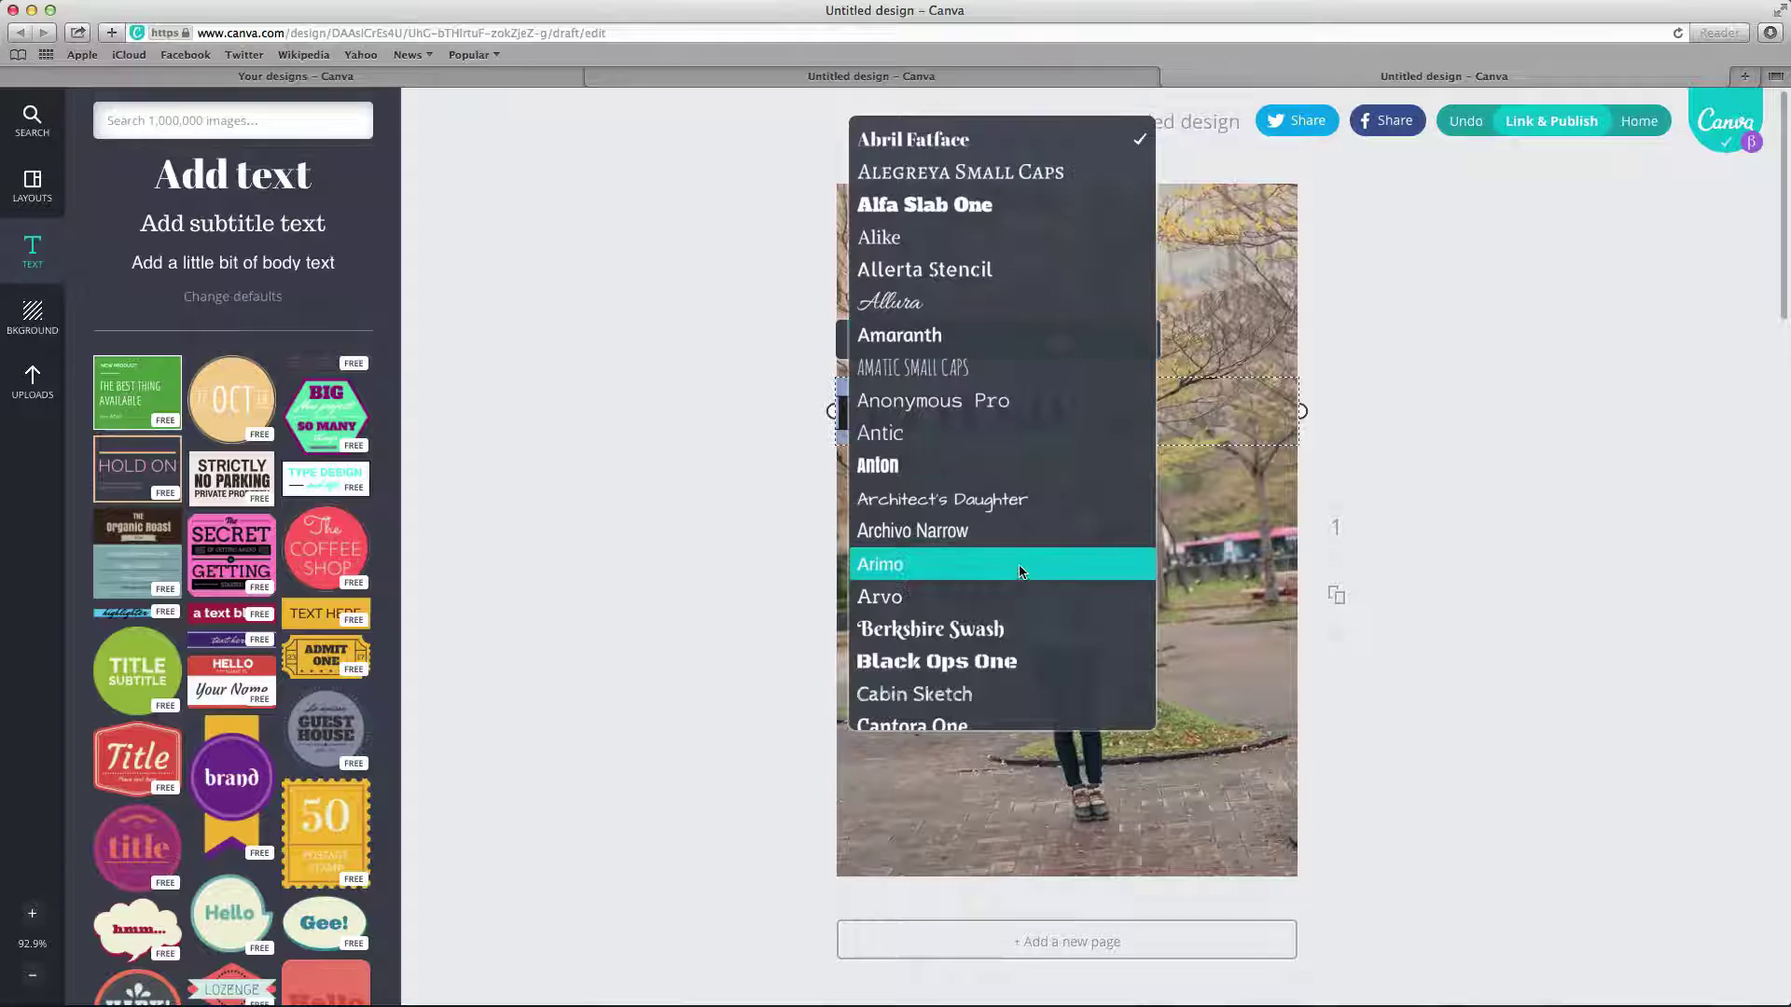
{"action": "scroll", "coordinate": [1017, 564], "scroll_direction": "down", "scroll_amount": 4}
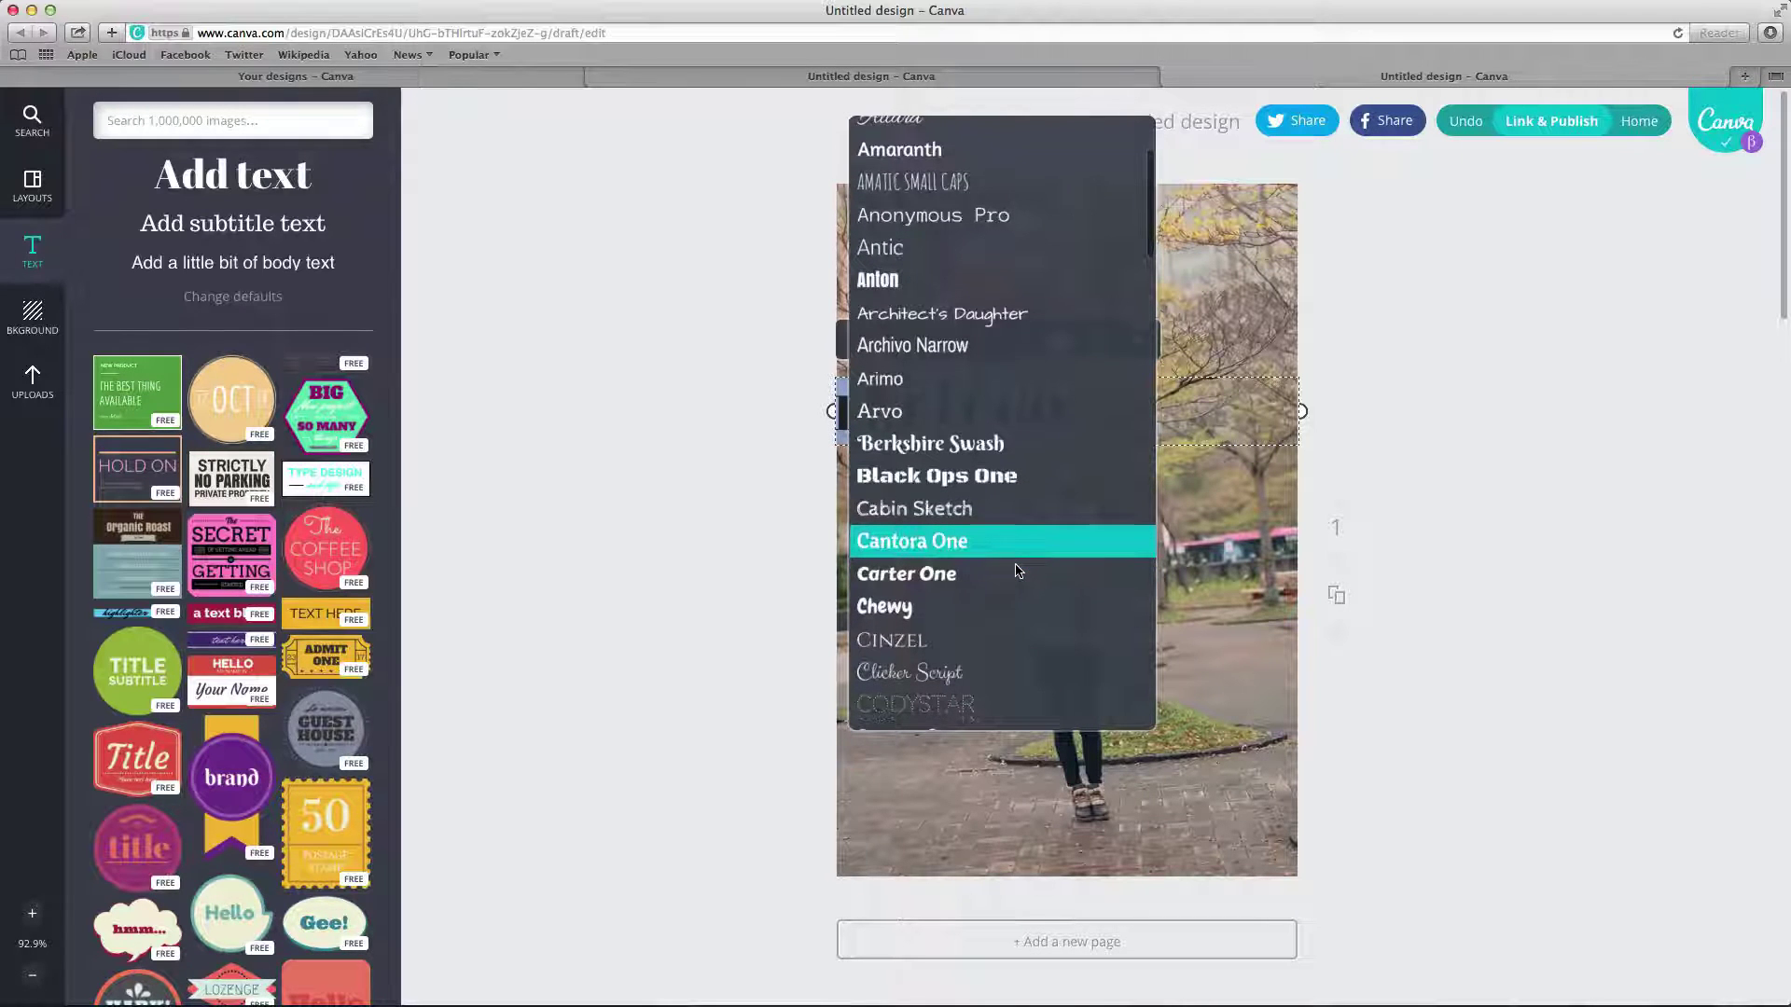
{"action": "scroll", "coordinate": [1017, 571], "scroll_direction": "down", "scroll_amount": 2}
{"action": "scroll", "coordinate": [1016, 571], "scroll_direction": "down", "scroll_amount": 4}
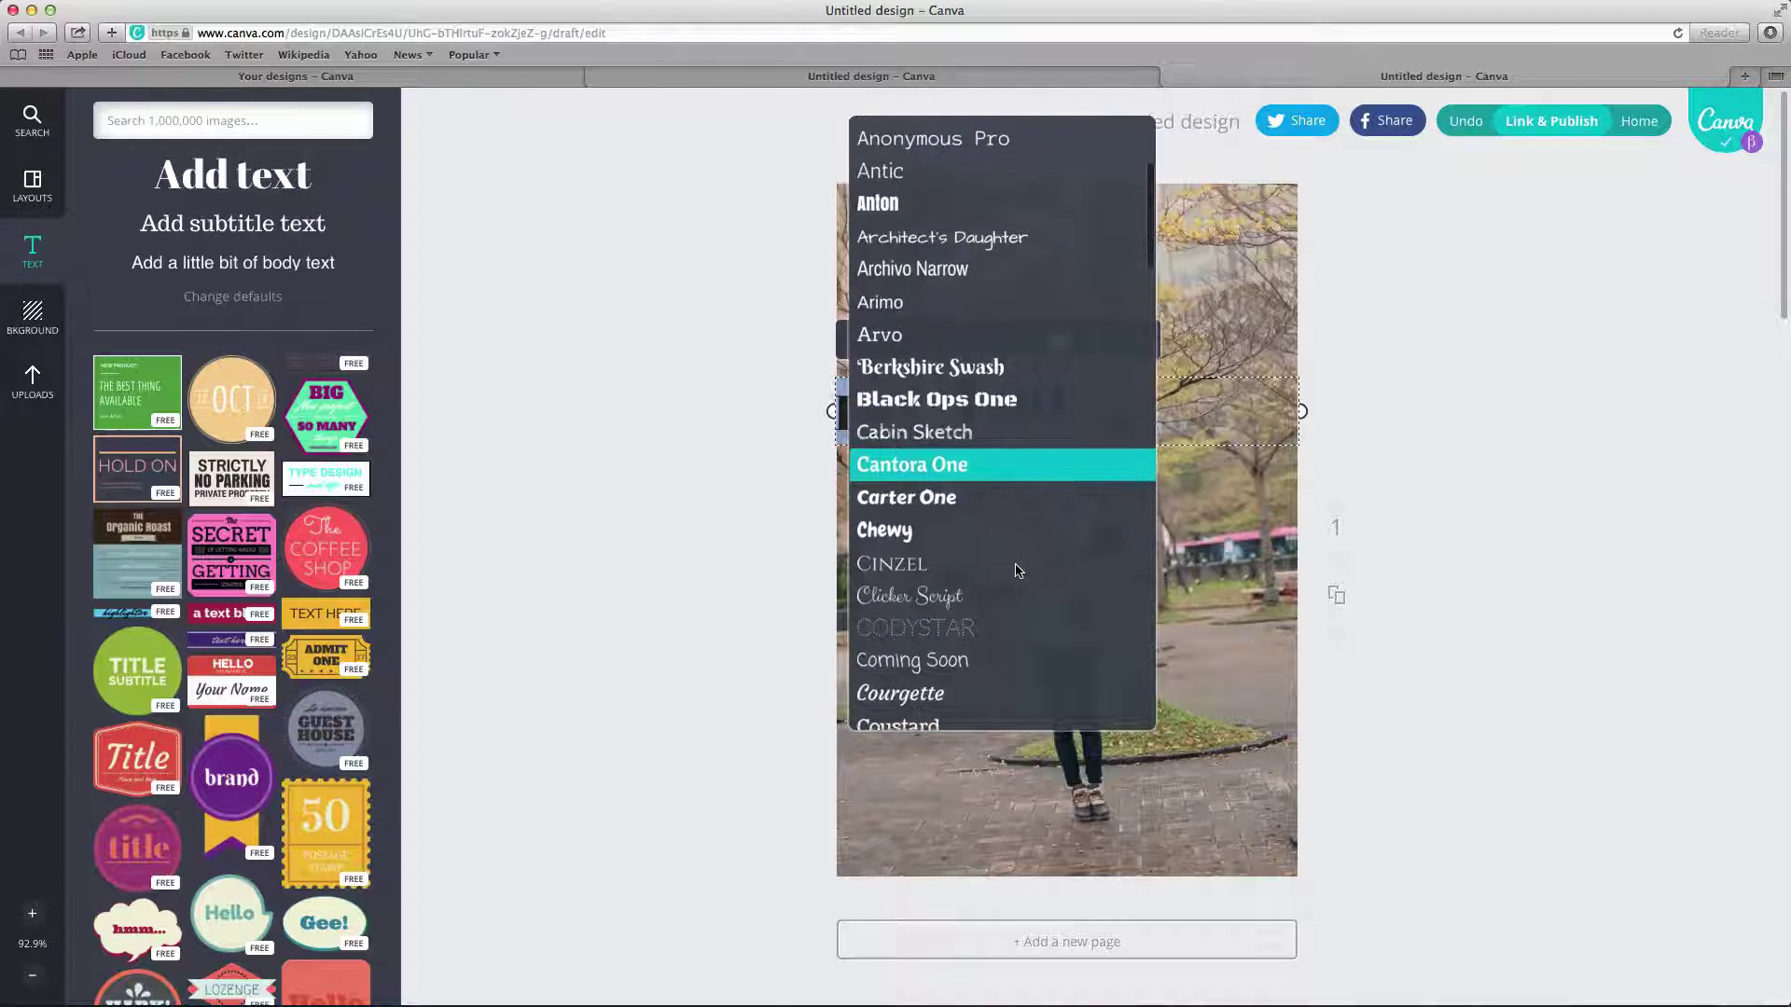
{"action": "scroll", "coordinate": [1016, 571], "scroll_direction": "down", "scroll_amount": 18}
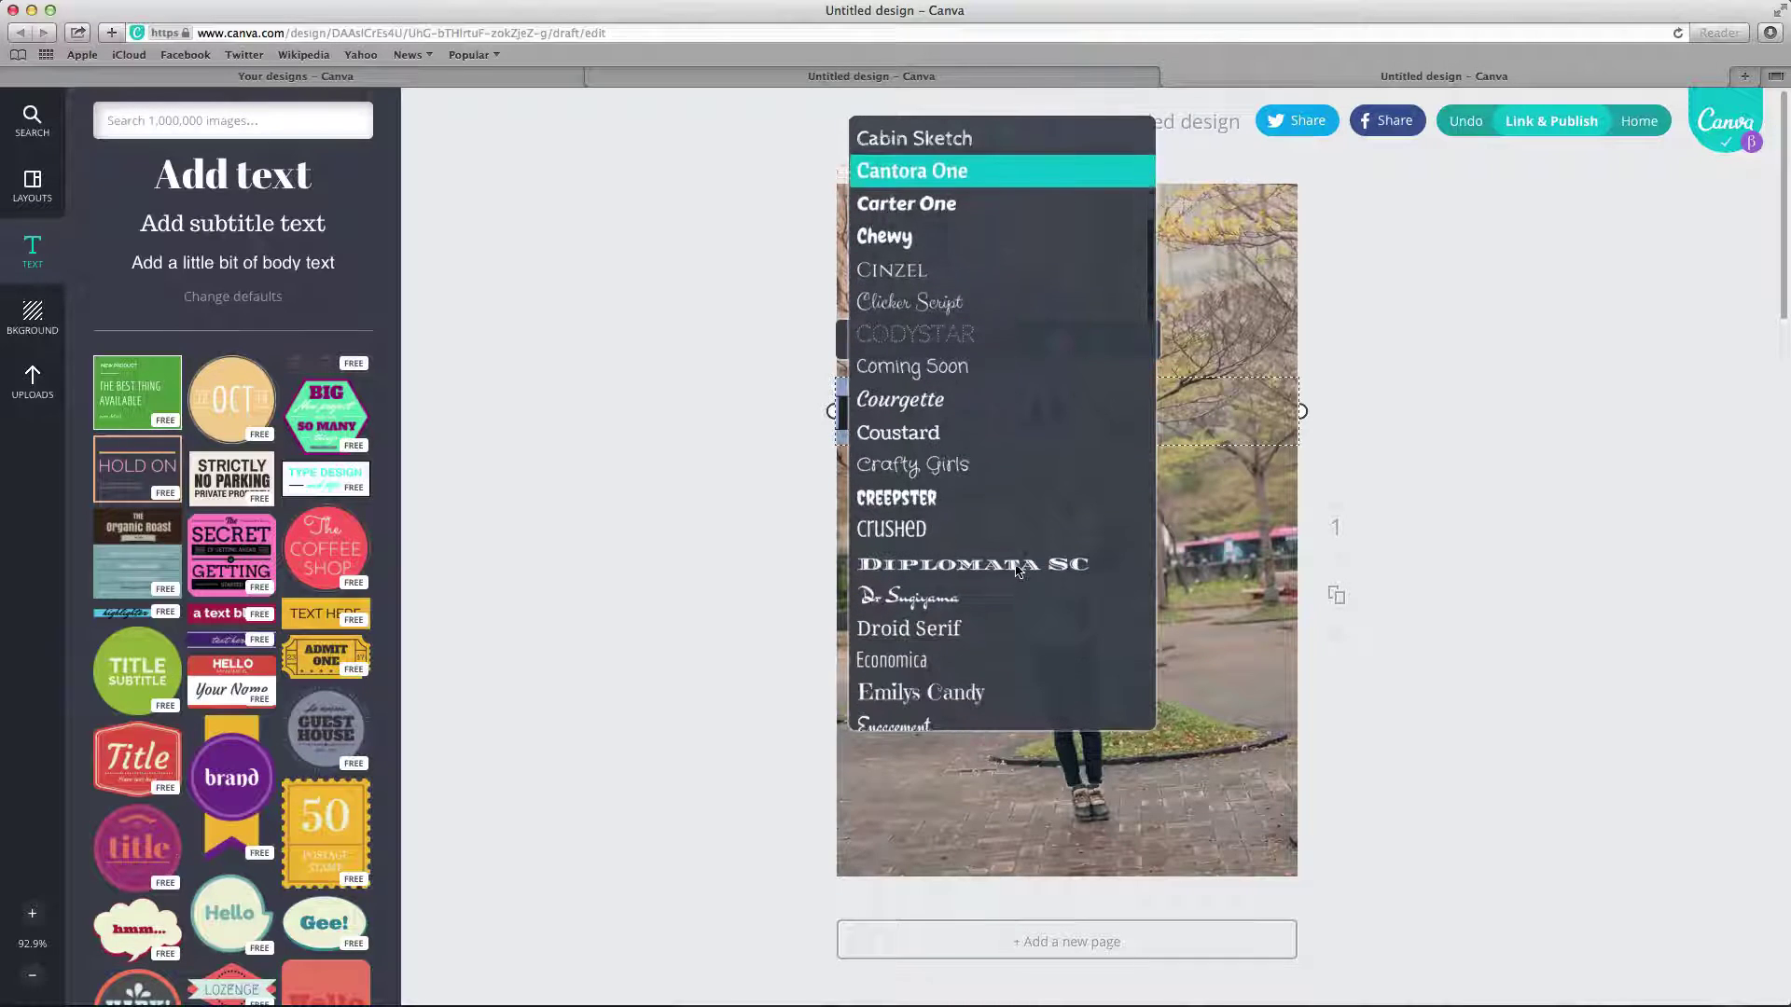
{"action": "scroll", "coordinate": [1017, 571], "scroll_direction": "down", "scroll_amount": 7}
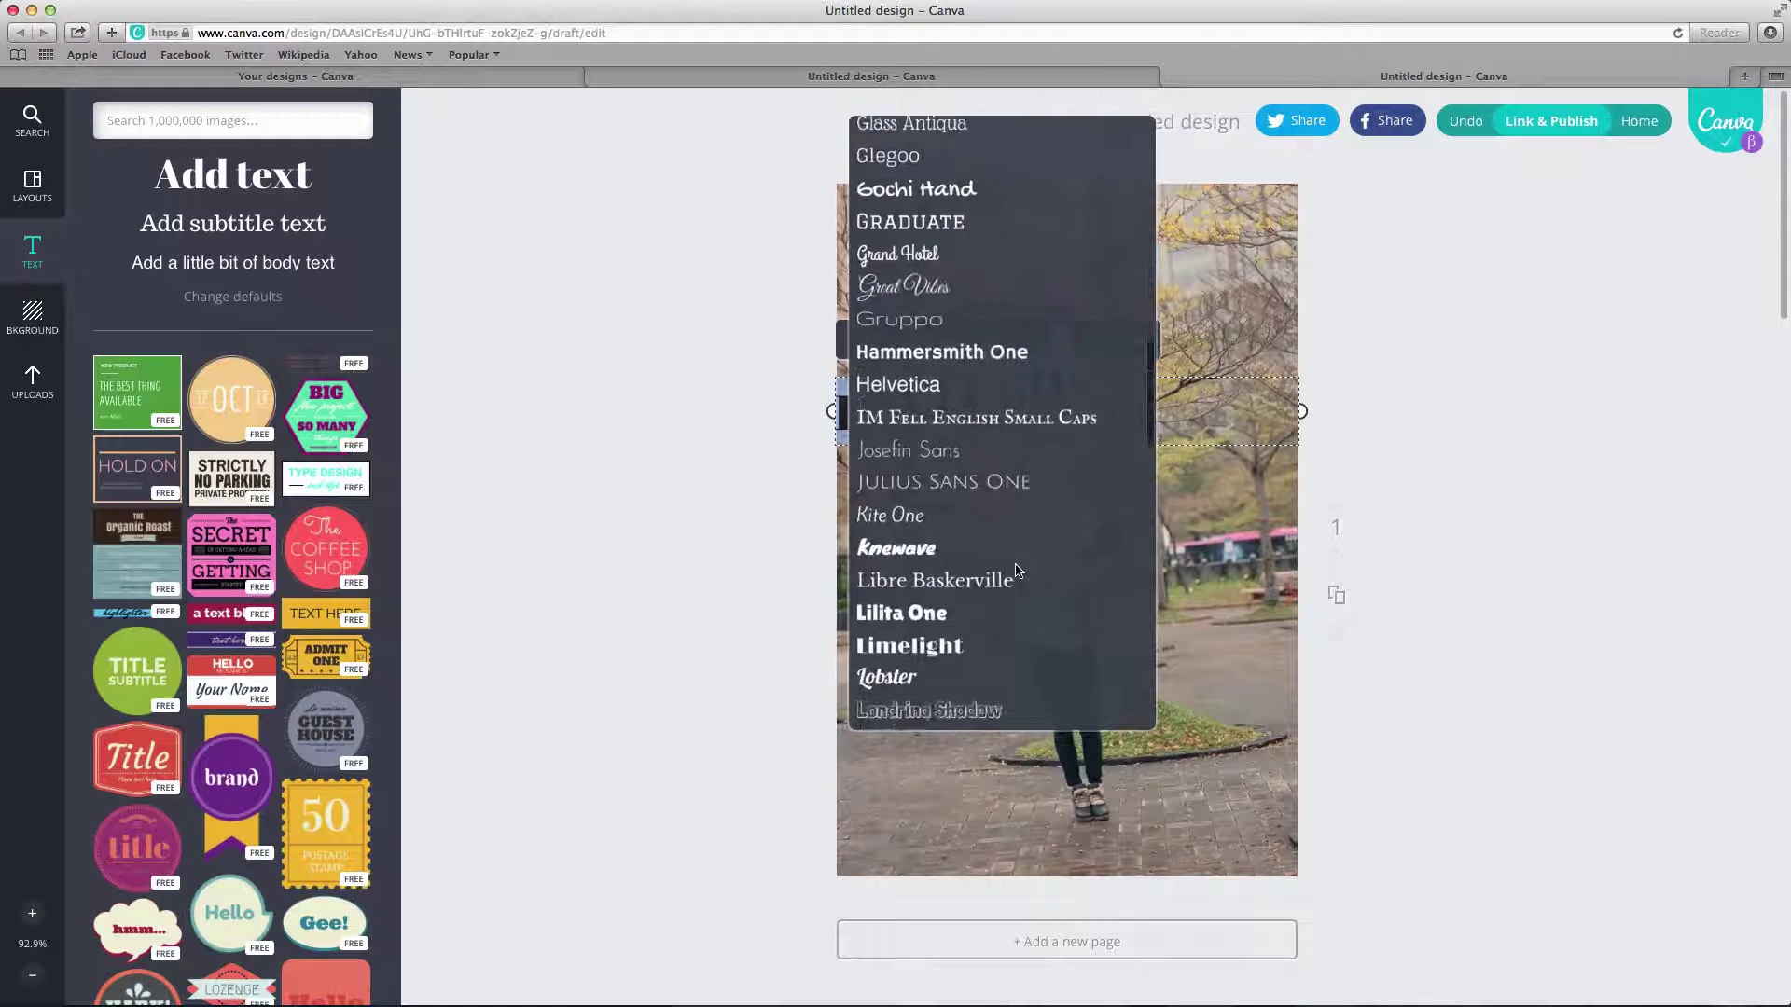
{"action": "scroll", "coordinate": [1016, 571], "scroll_direction": "down", "scroll_amount": 13}
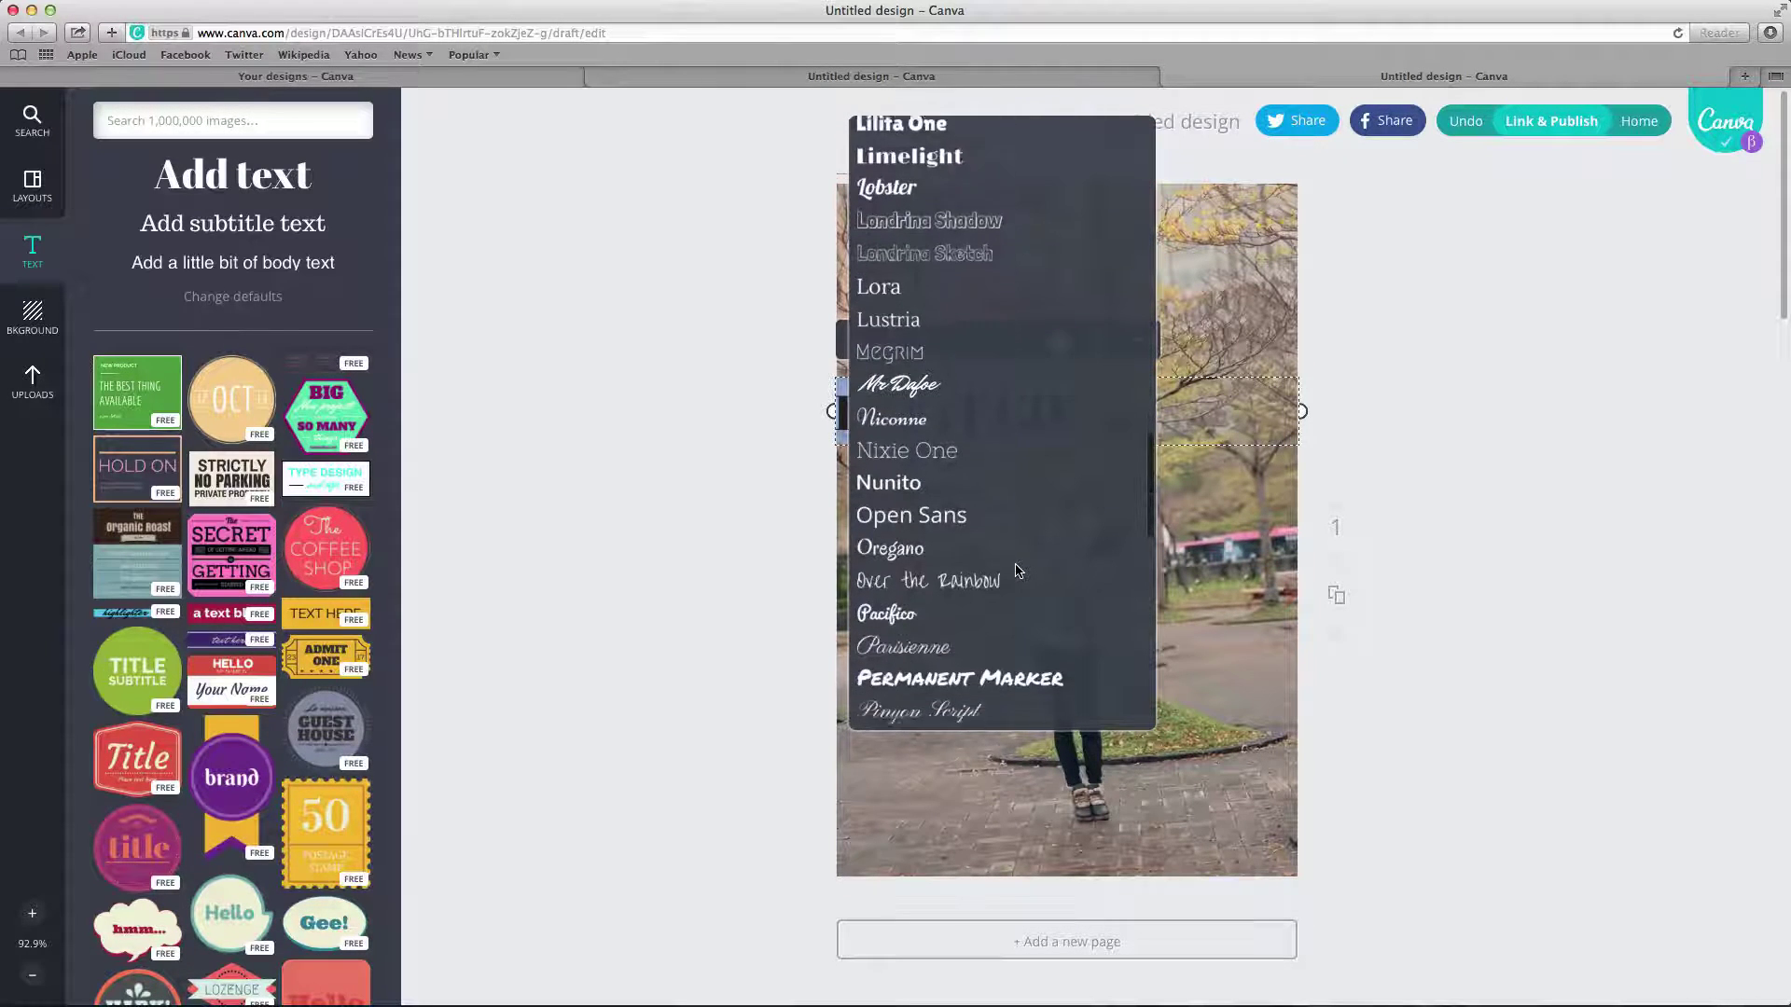
{"action": "scroll", "coordinate": [1017, 571], "scroll_direction": "down", "scroll_amount": 20}
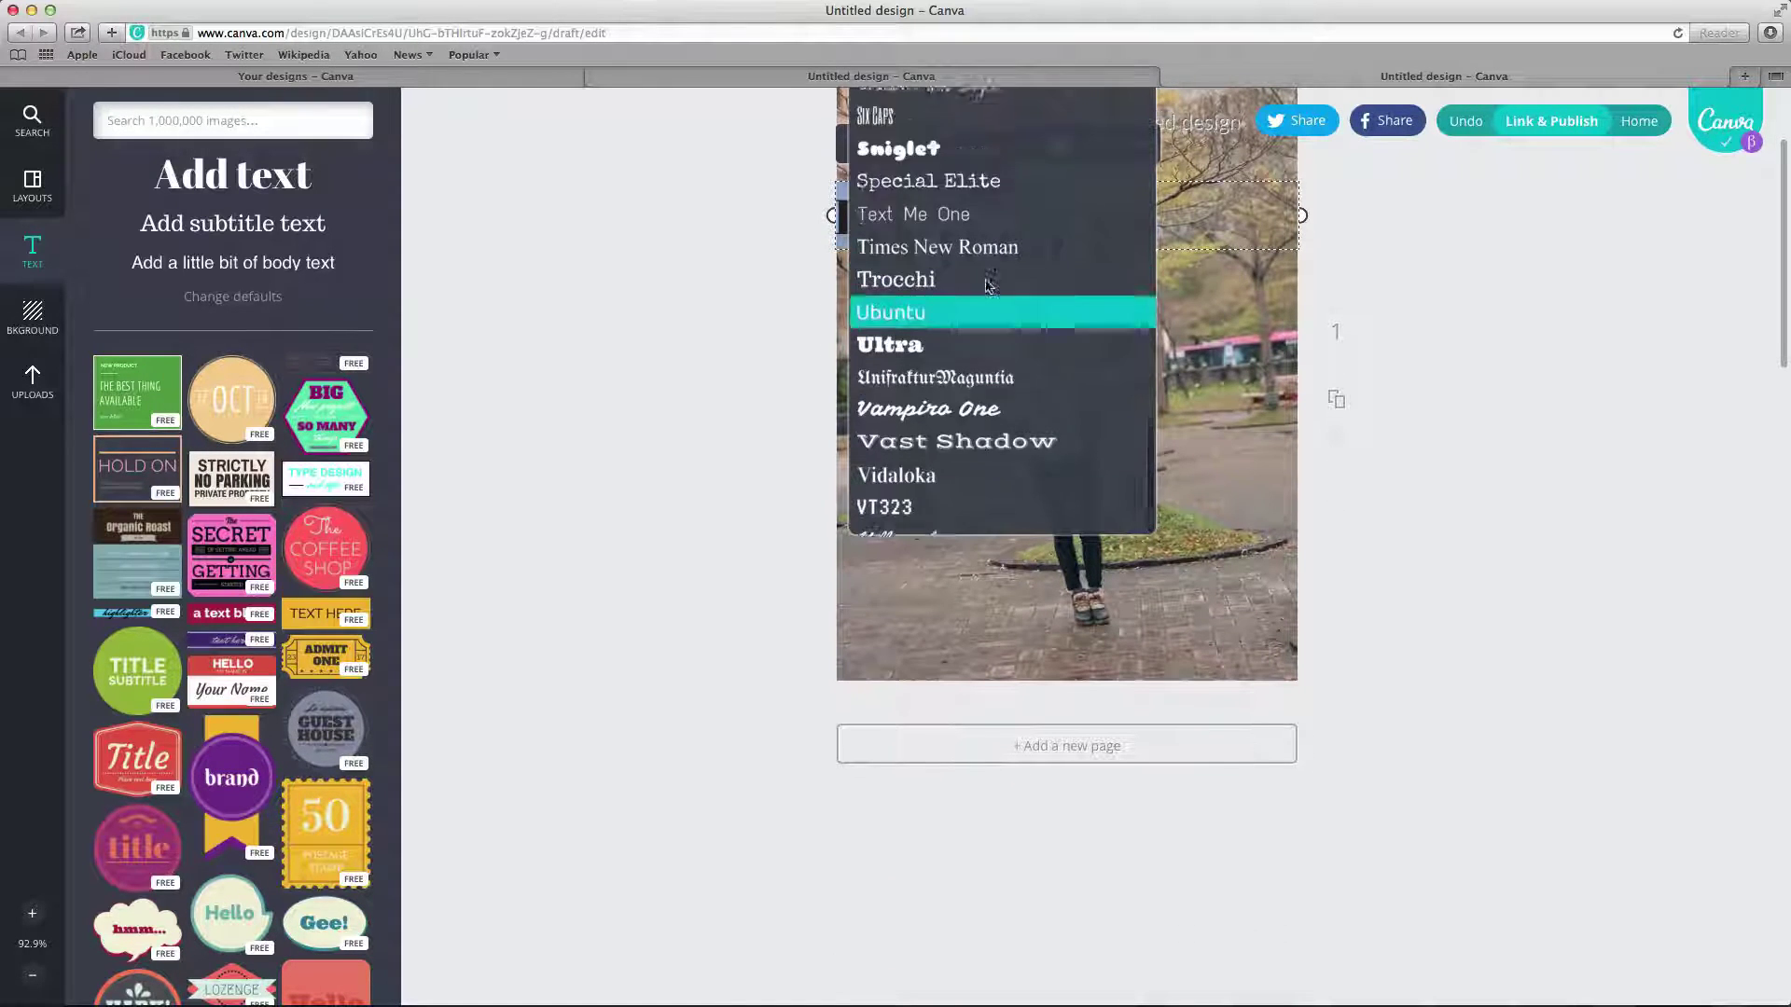
{"action": "scroll", "coordinate": [993, 308], "scroll_direction": "up", "scroll_amount": 20}
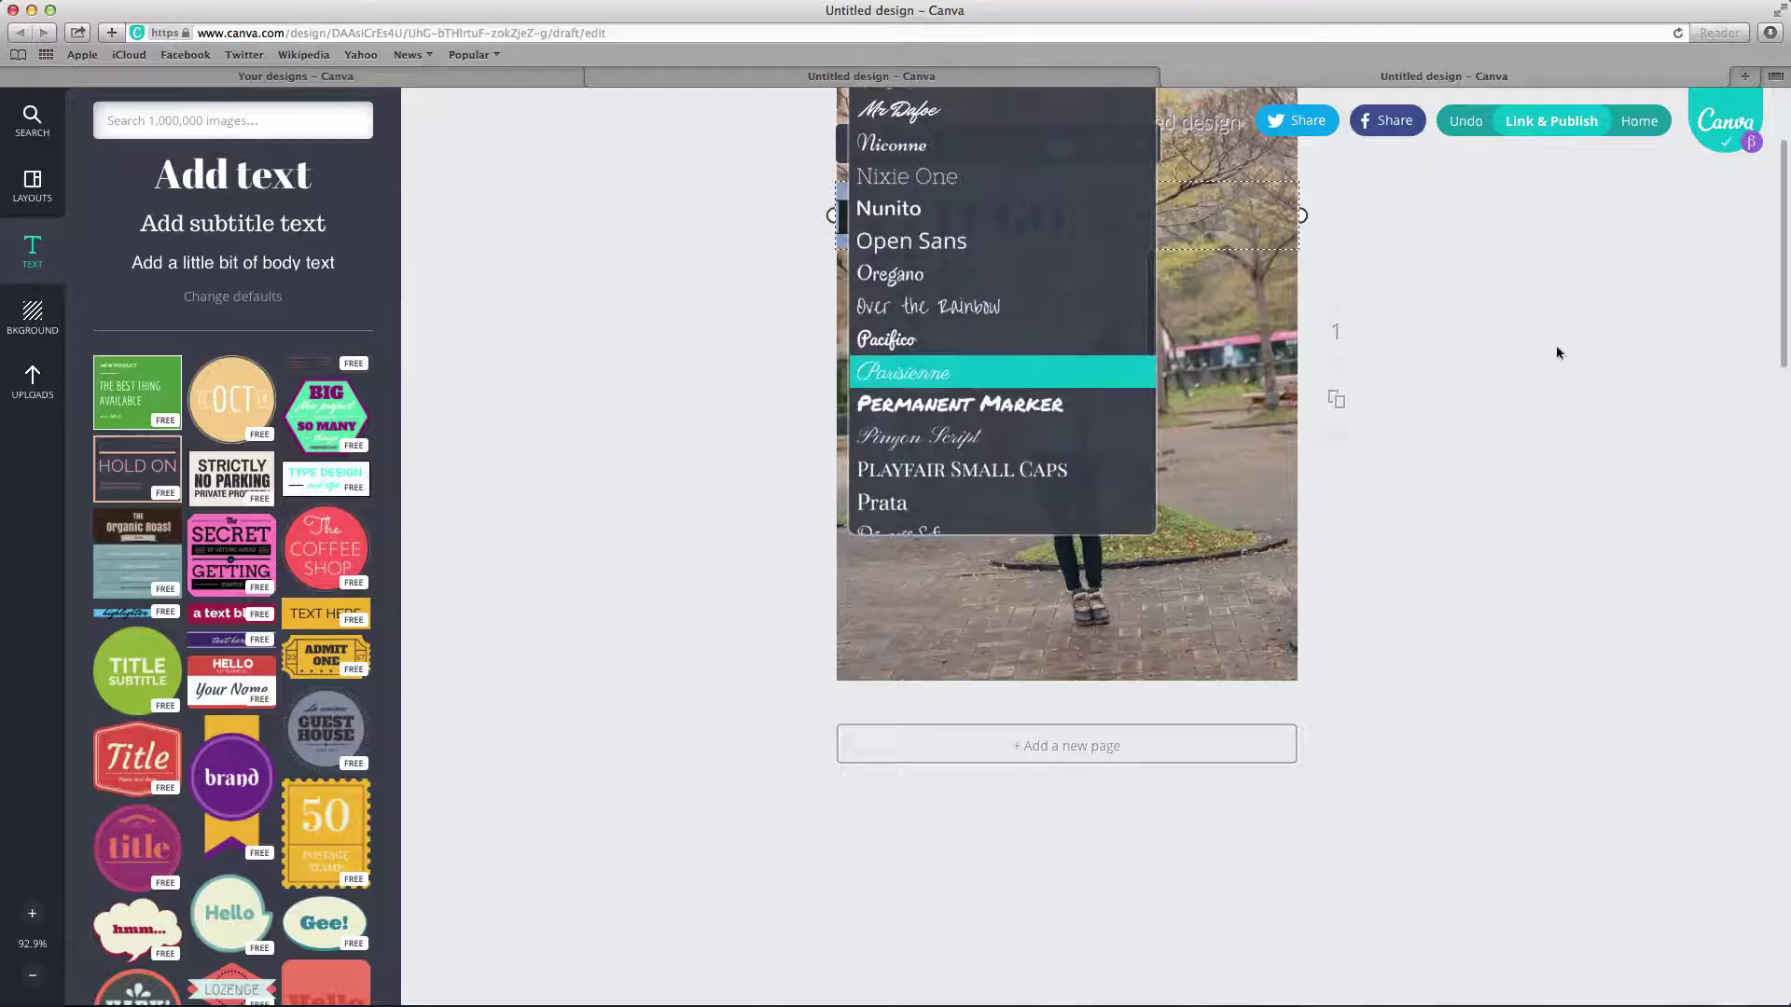
{"action": "left_click_drag", "start_coordinate": [1784, 314], "coordinate": [1784, 257]}
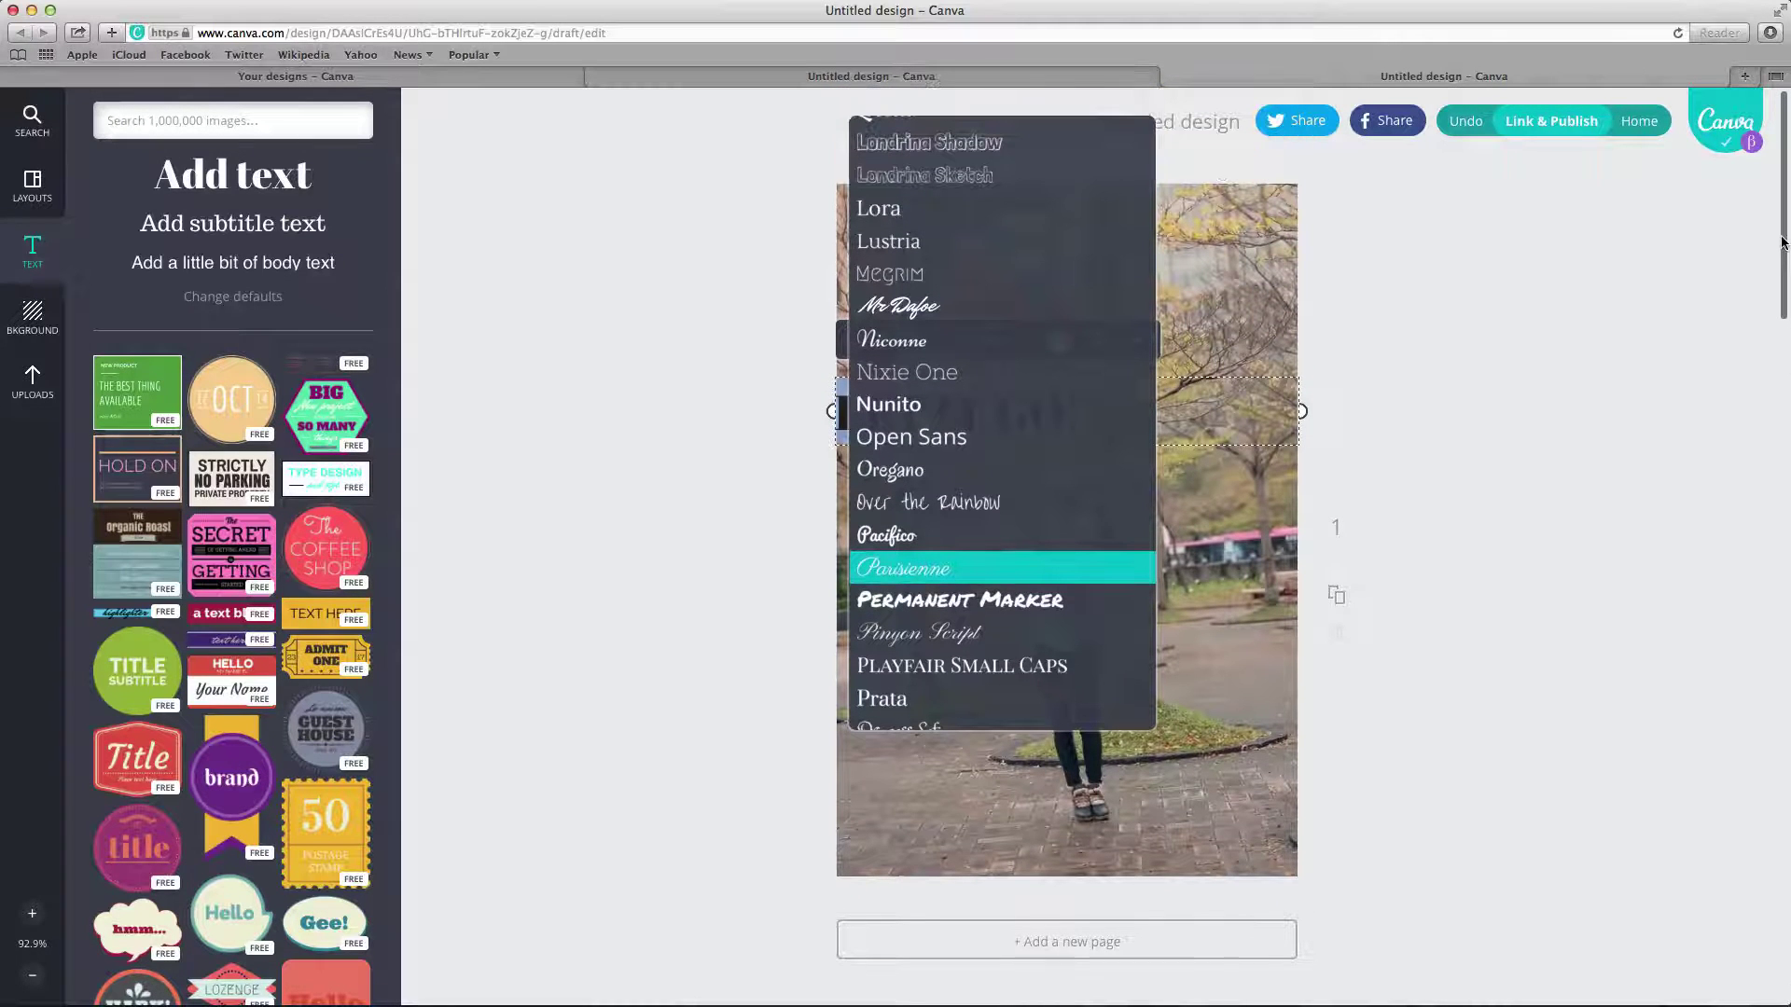
{"action": "scroll", "coordinate": [921, 435], "scroll_direction": "up", "scroll_amount": 5}
{"action": "scroll", "coordinate": [922, 436], "scroll_direction": "up", "scroll_amount": 5}
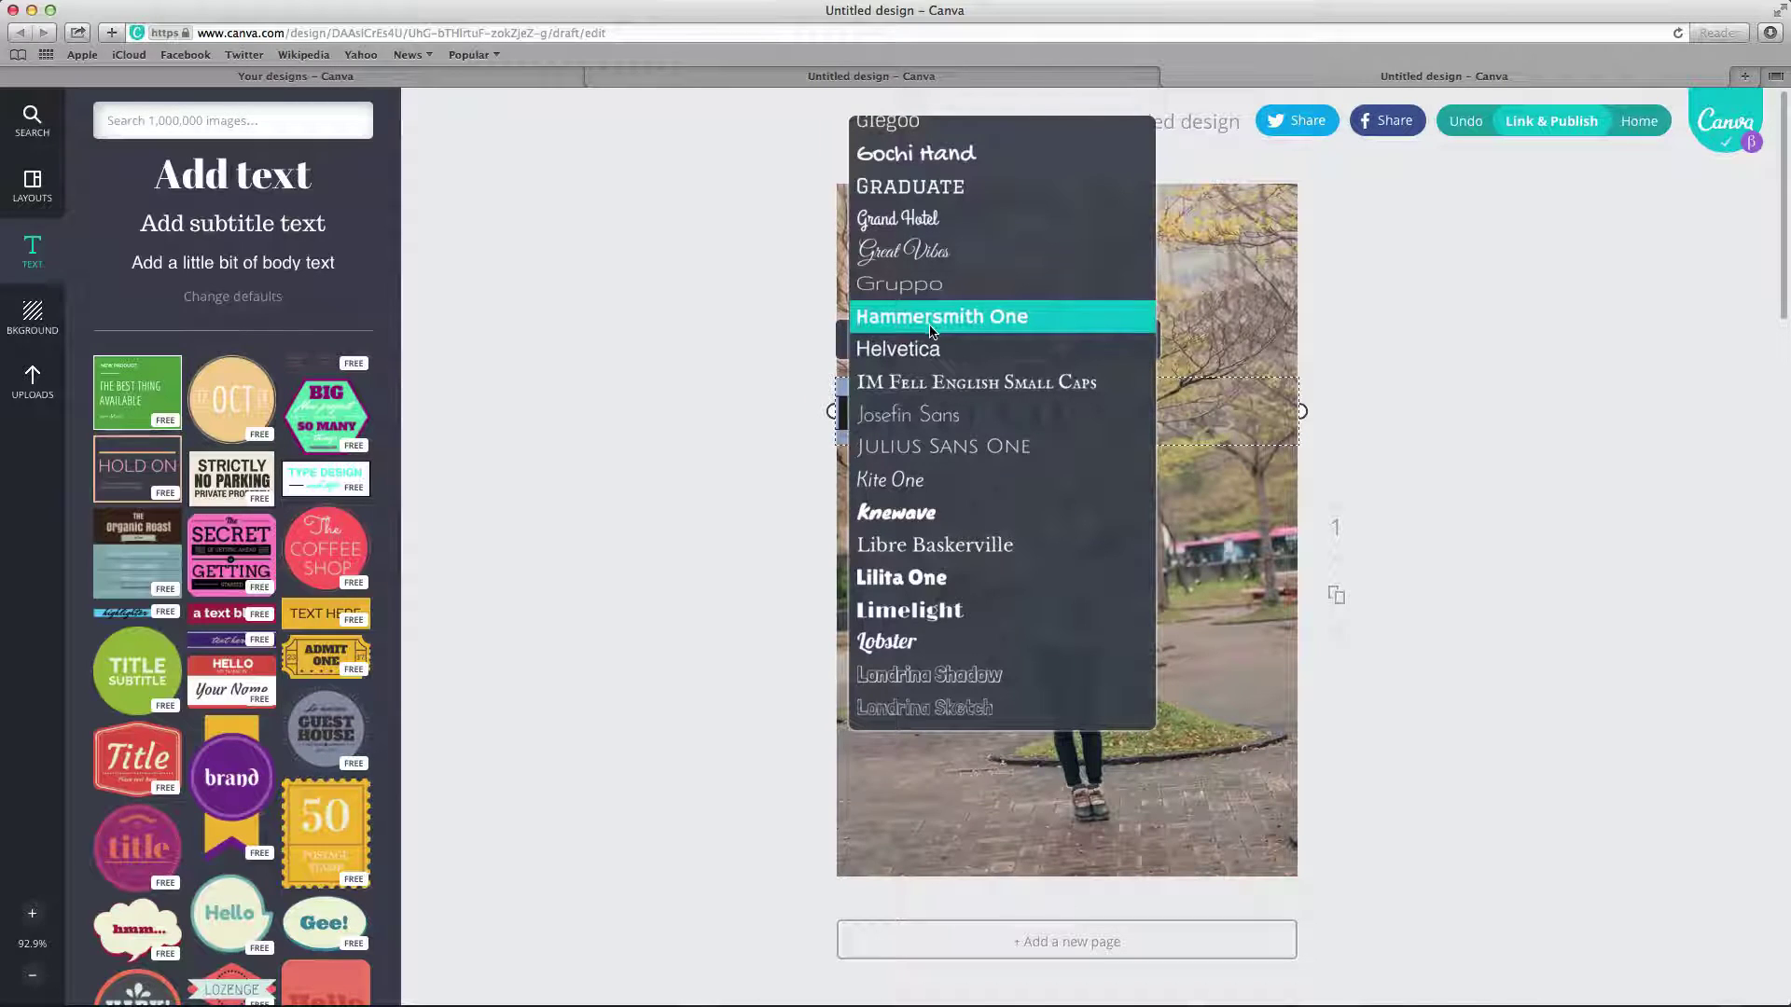
{"action": "left_click", "coordinate": [936, 319]}
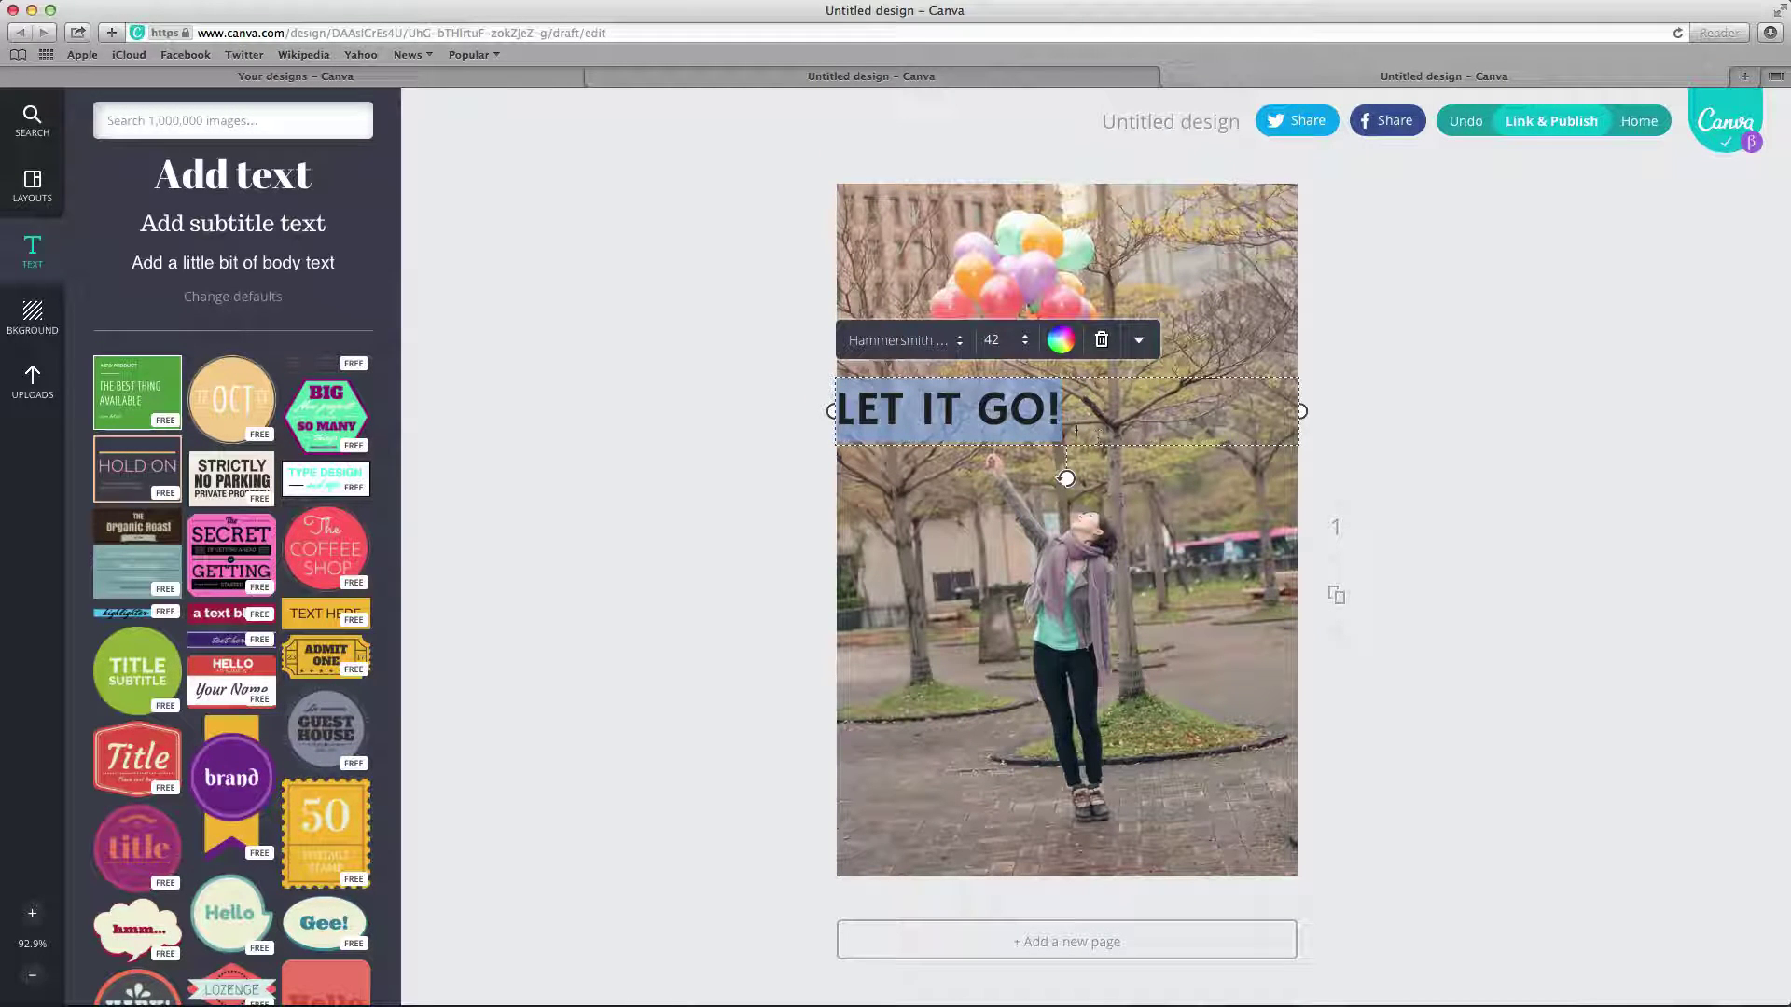
Centre-align the LET IT GO! heading above the woman.
{"action": "left_click", "coordinate": [1137, 345]}
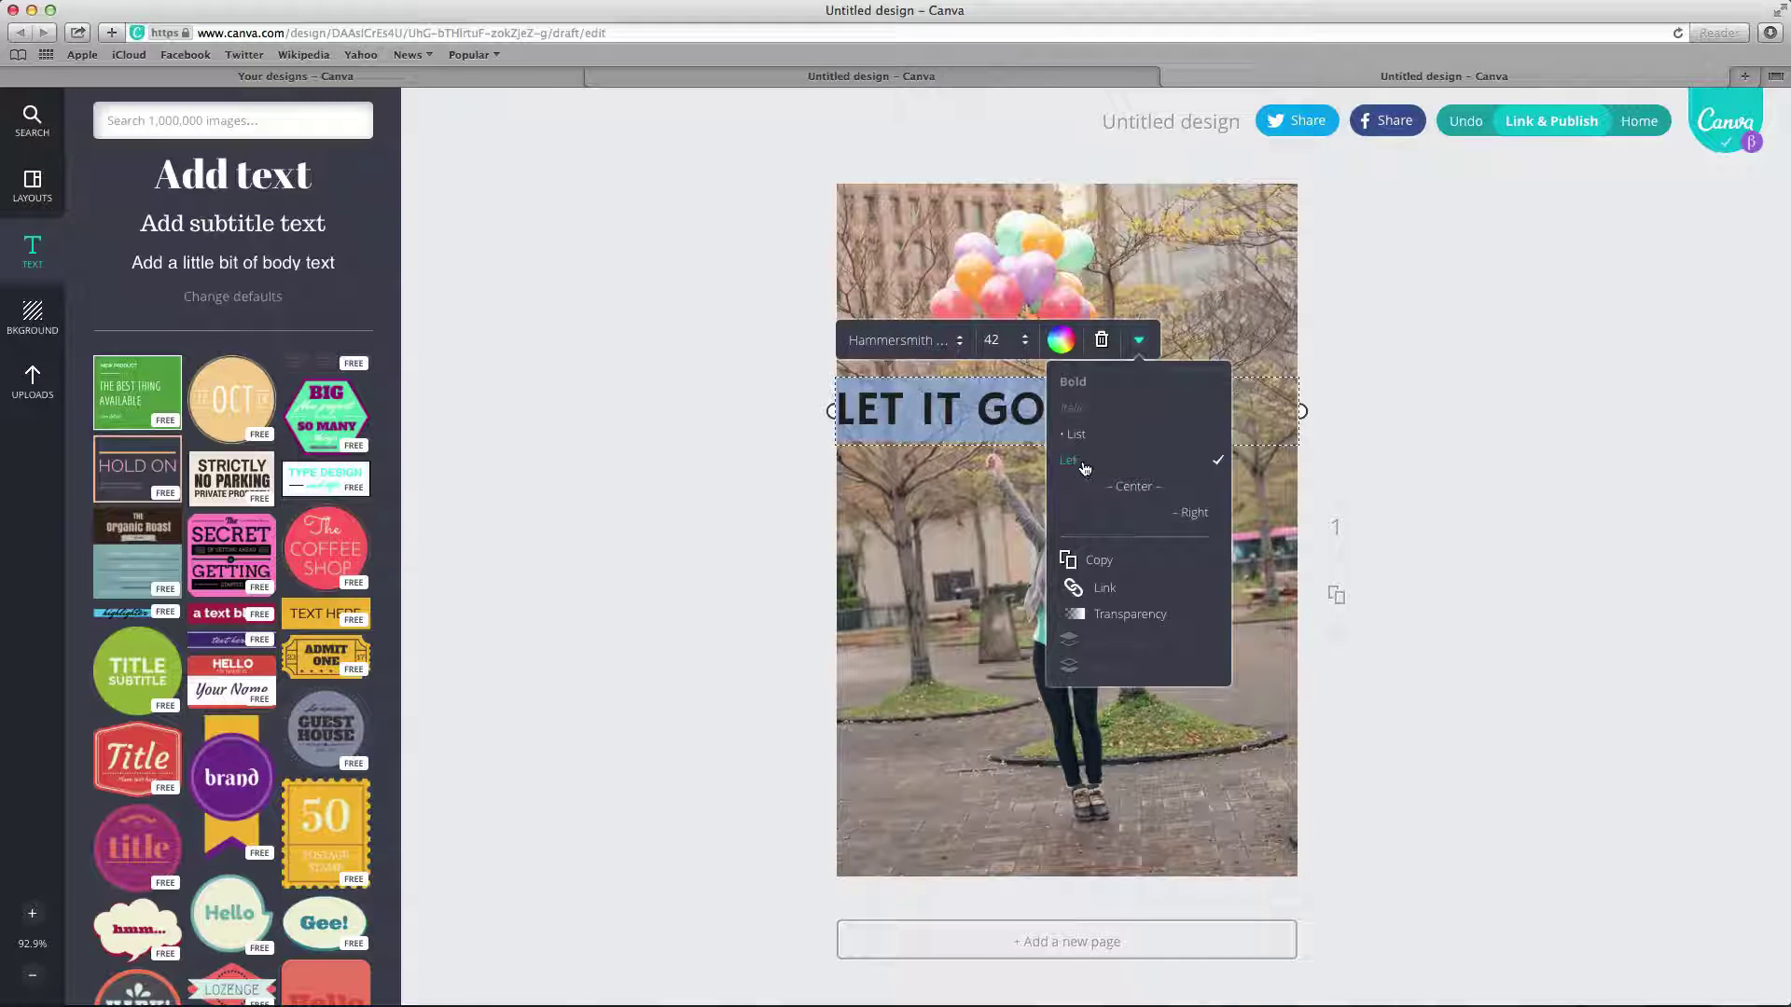
{"action": "left_click", "coordinate": [1135, 491]}
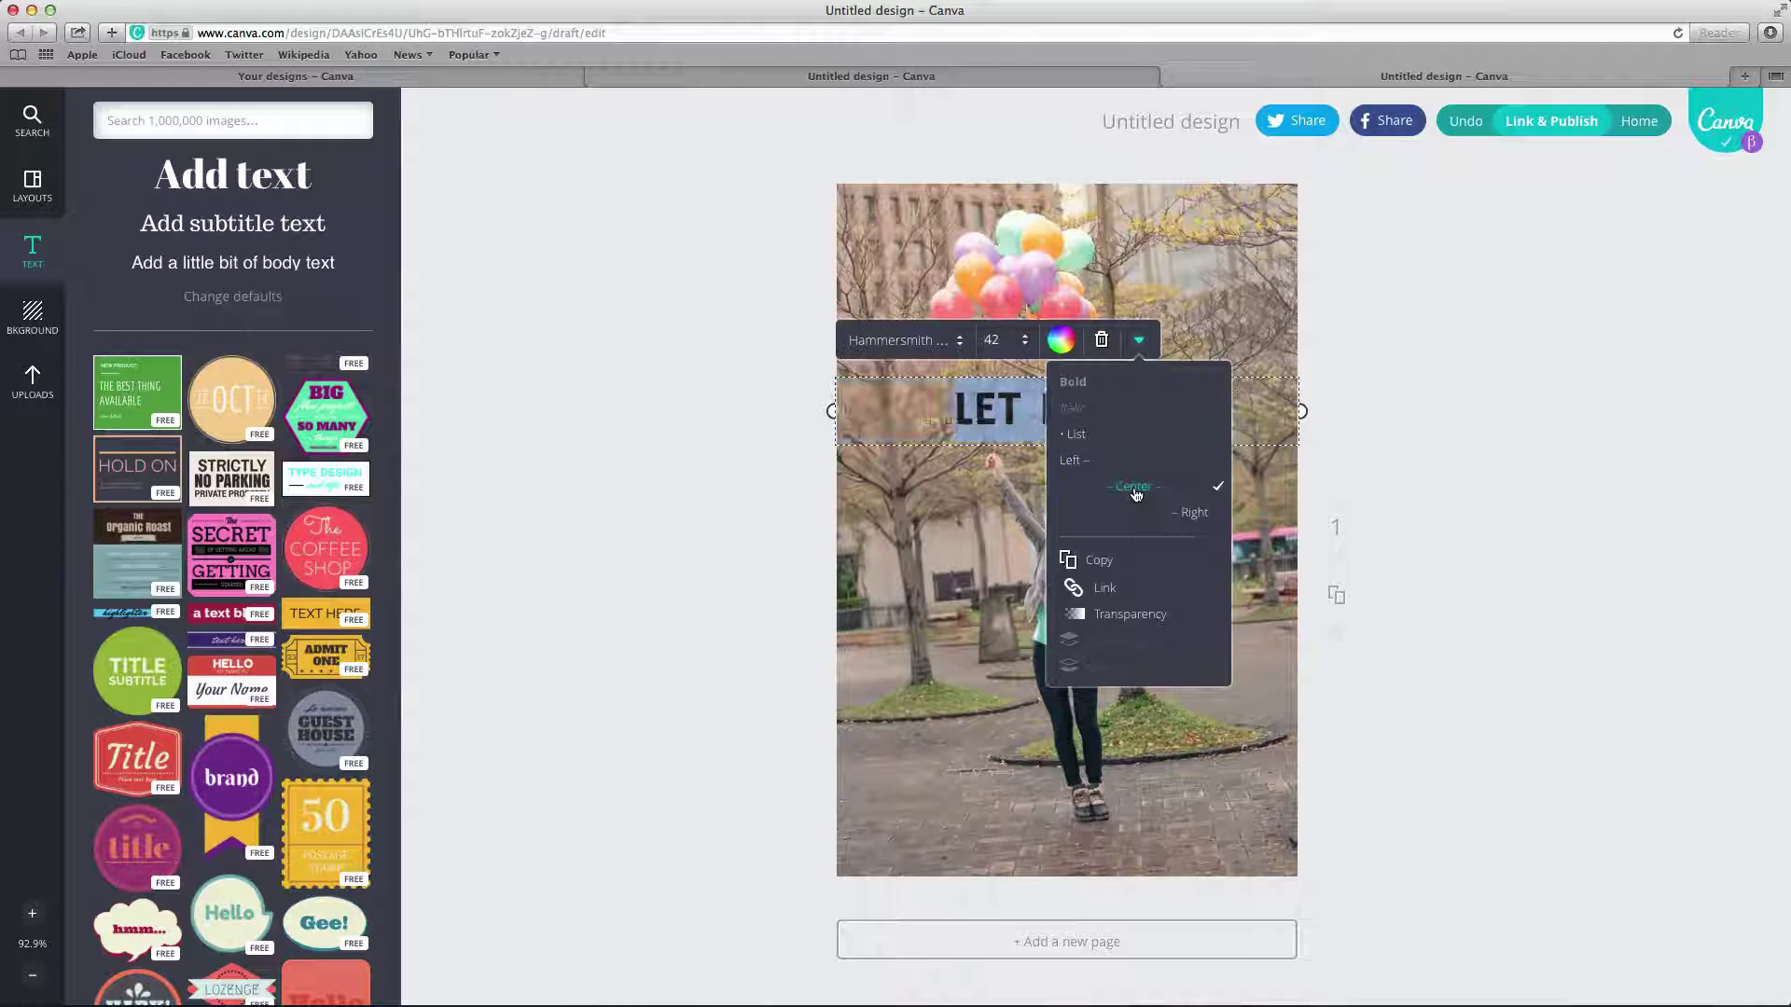
{"action": "left_click", "coordinate": [1139, 341]}
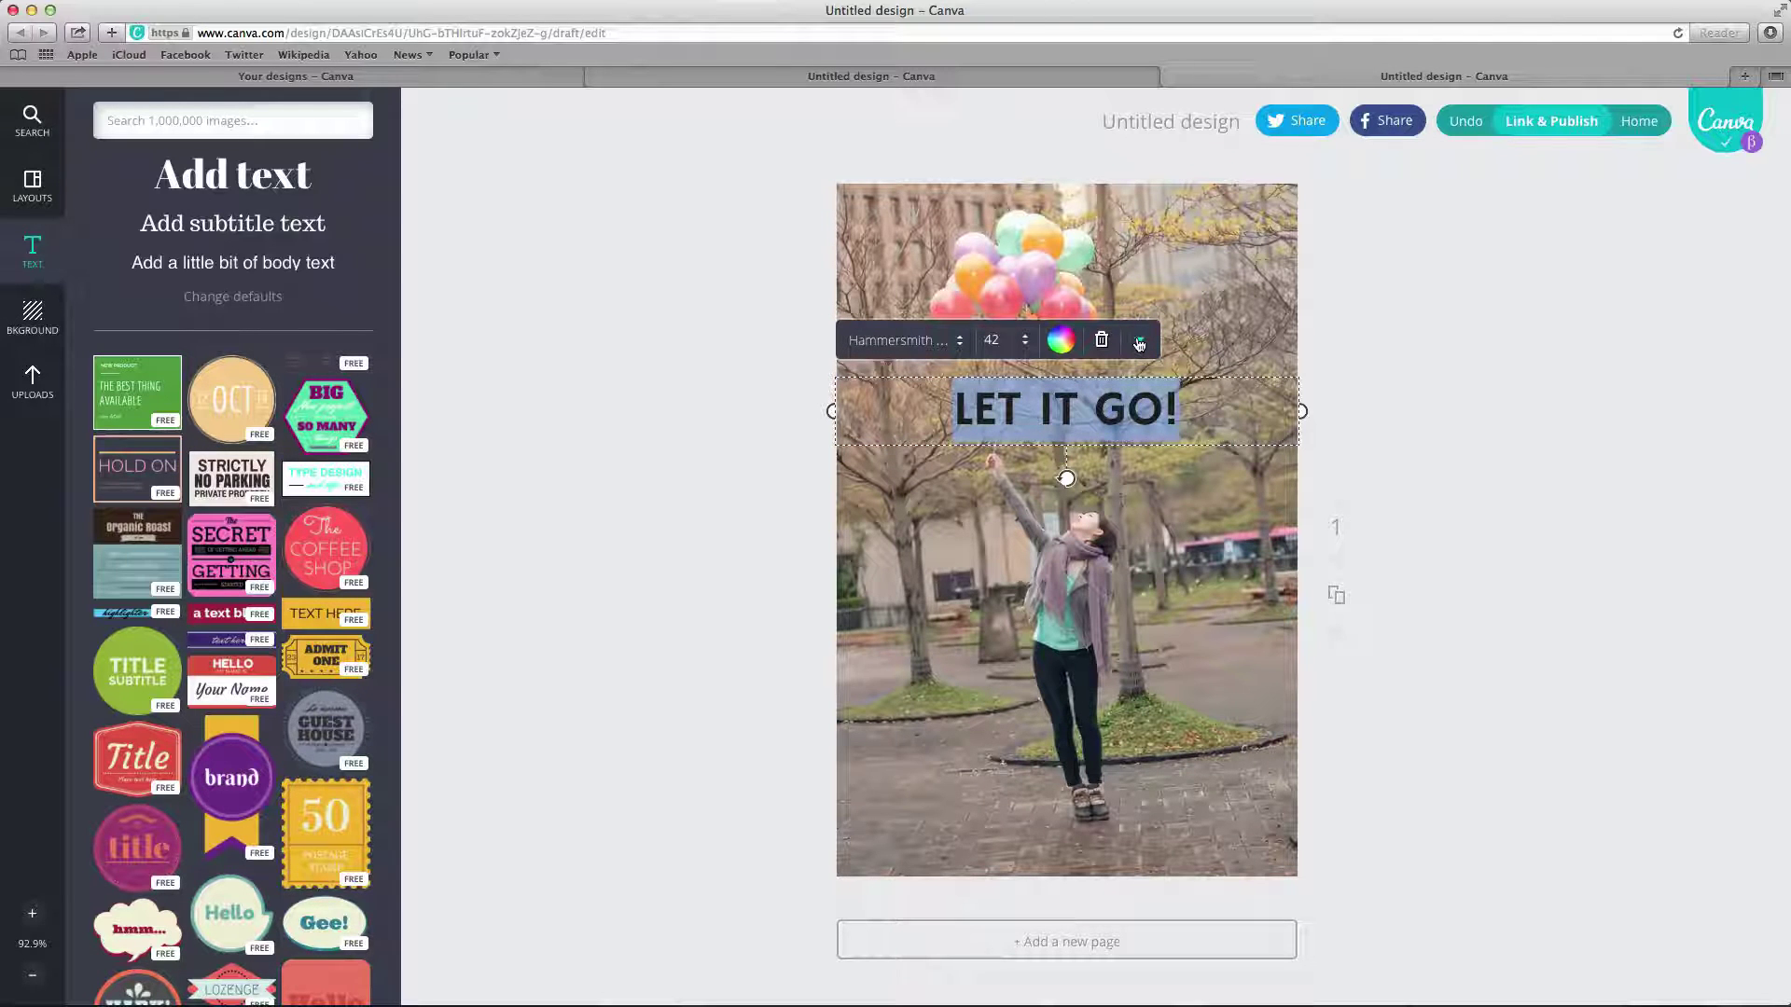
{"action": "left_click", "coordinate": [793, 468]}
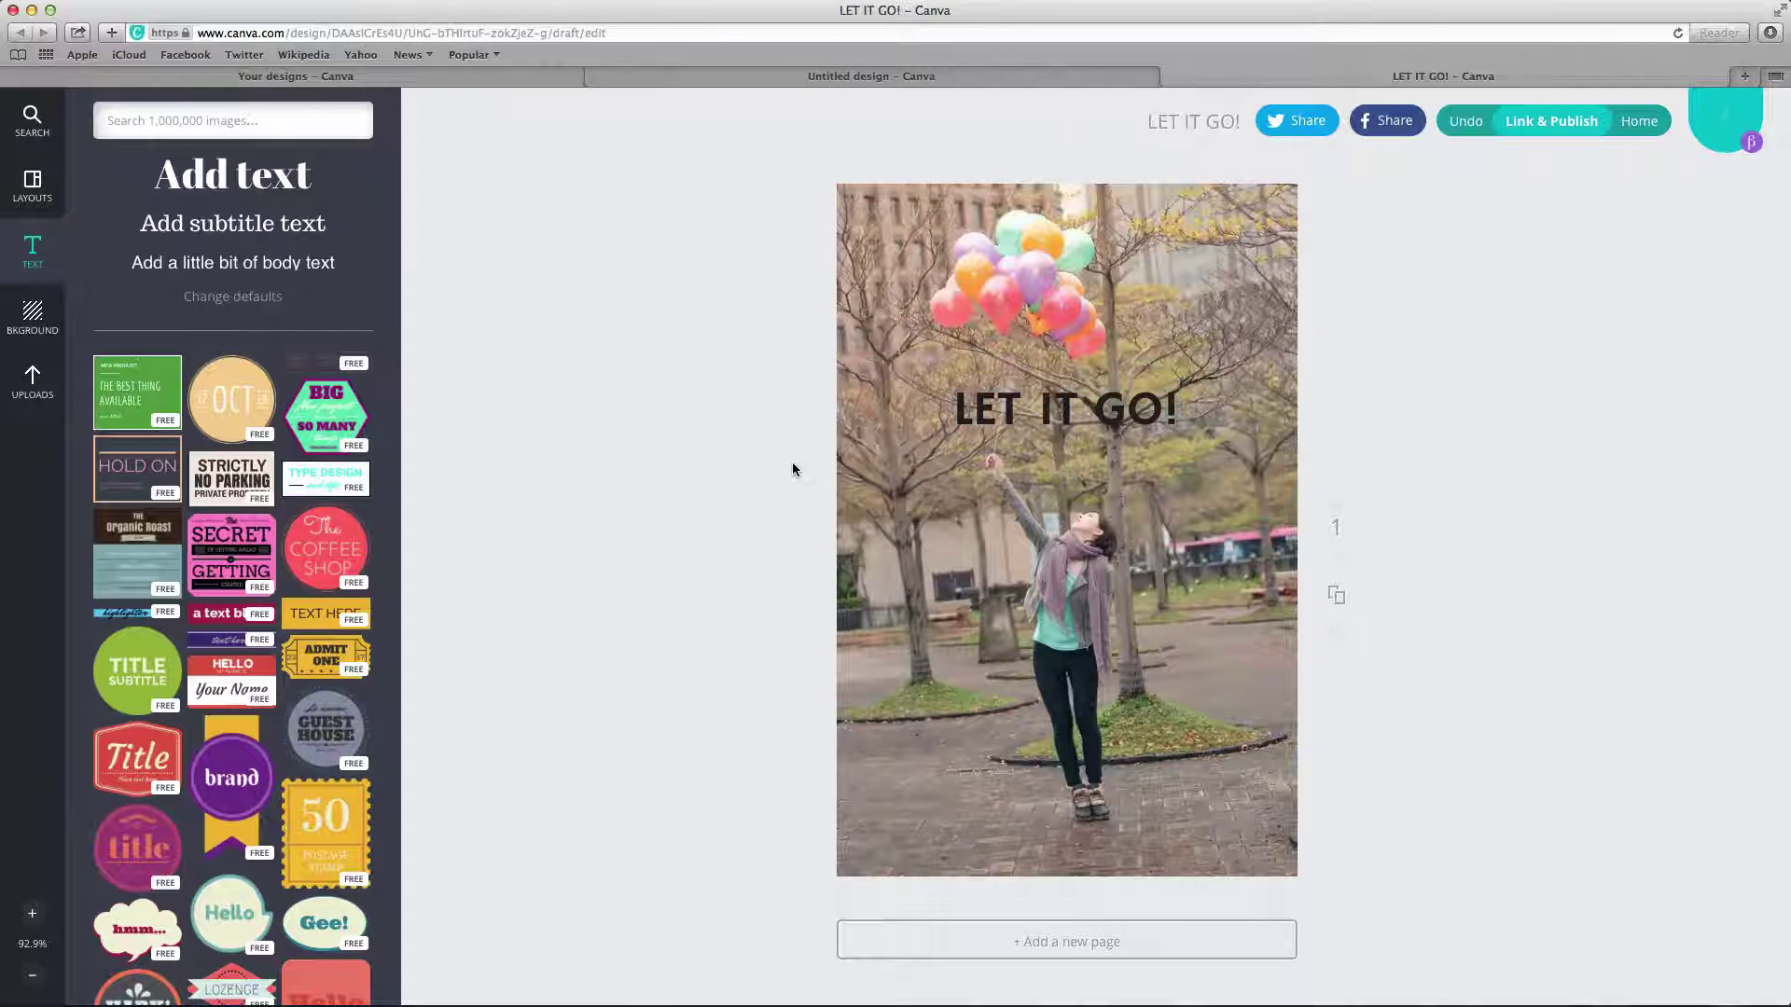
{"action": "left_click", "coordinate": [1059, 420]}
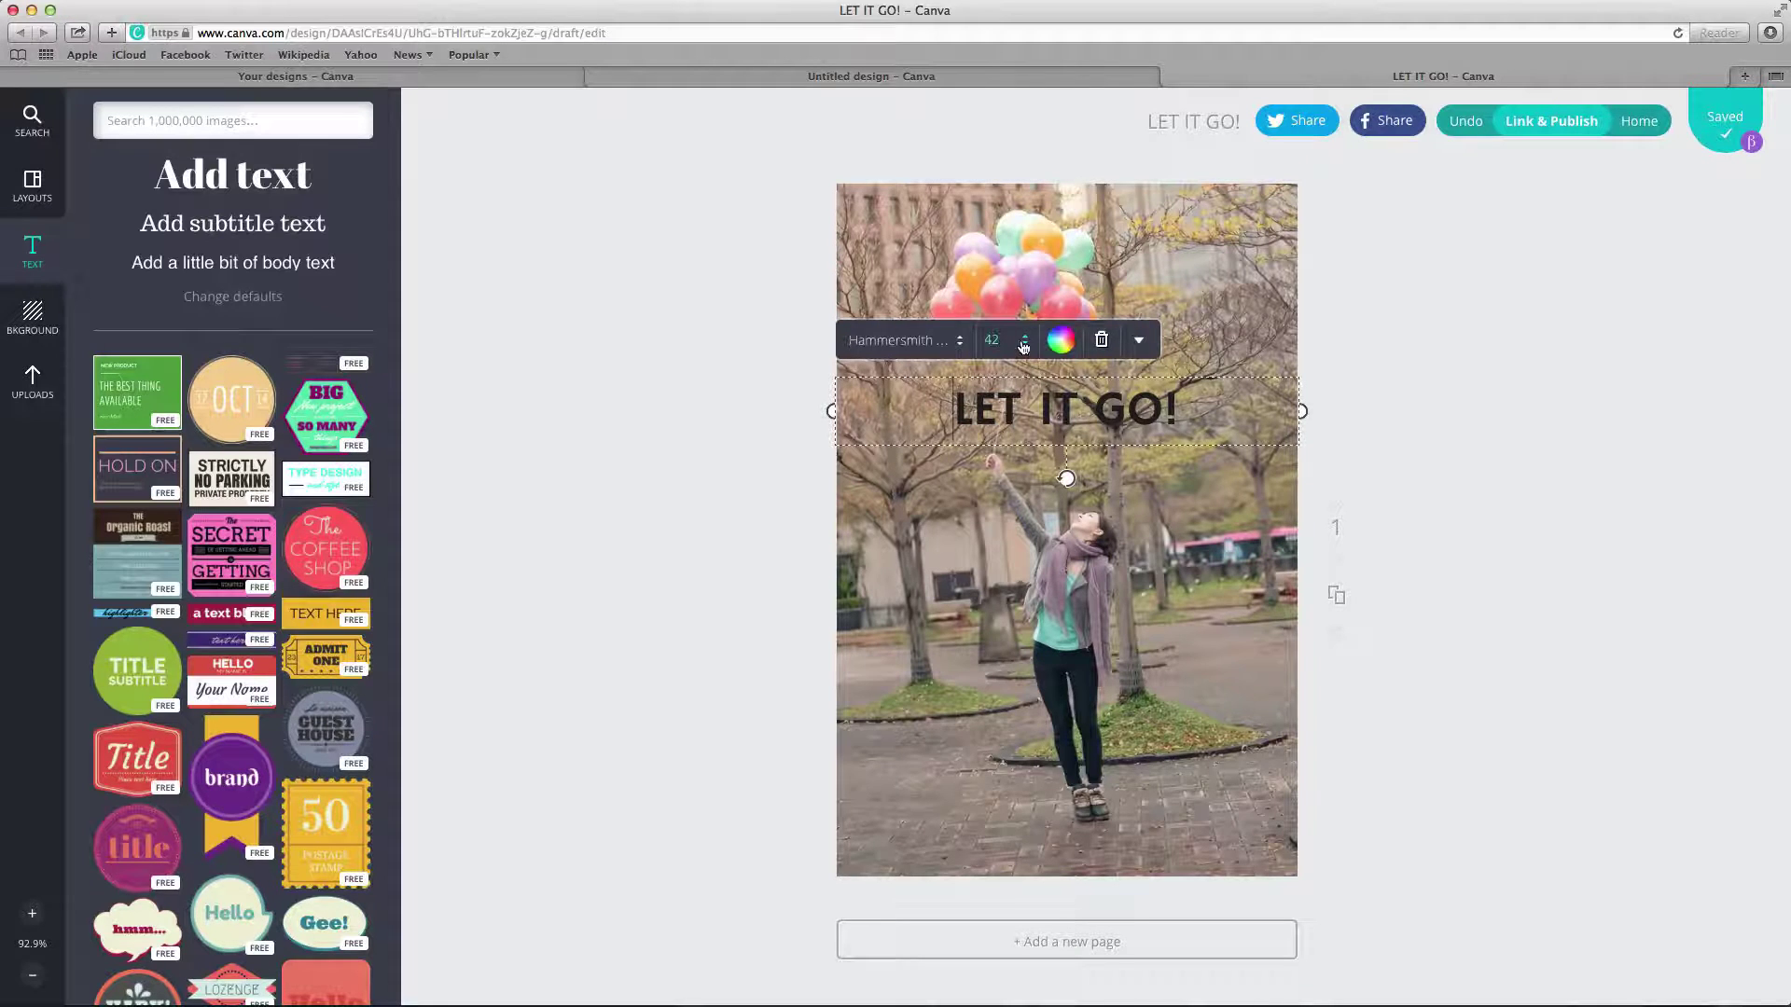
Set the LET IT GO! text size to 64 after briefly trying 88.
{"action": "left_click_drag", "start_coordinate": [952, 407], "coordinate": [1177, 410]}
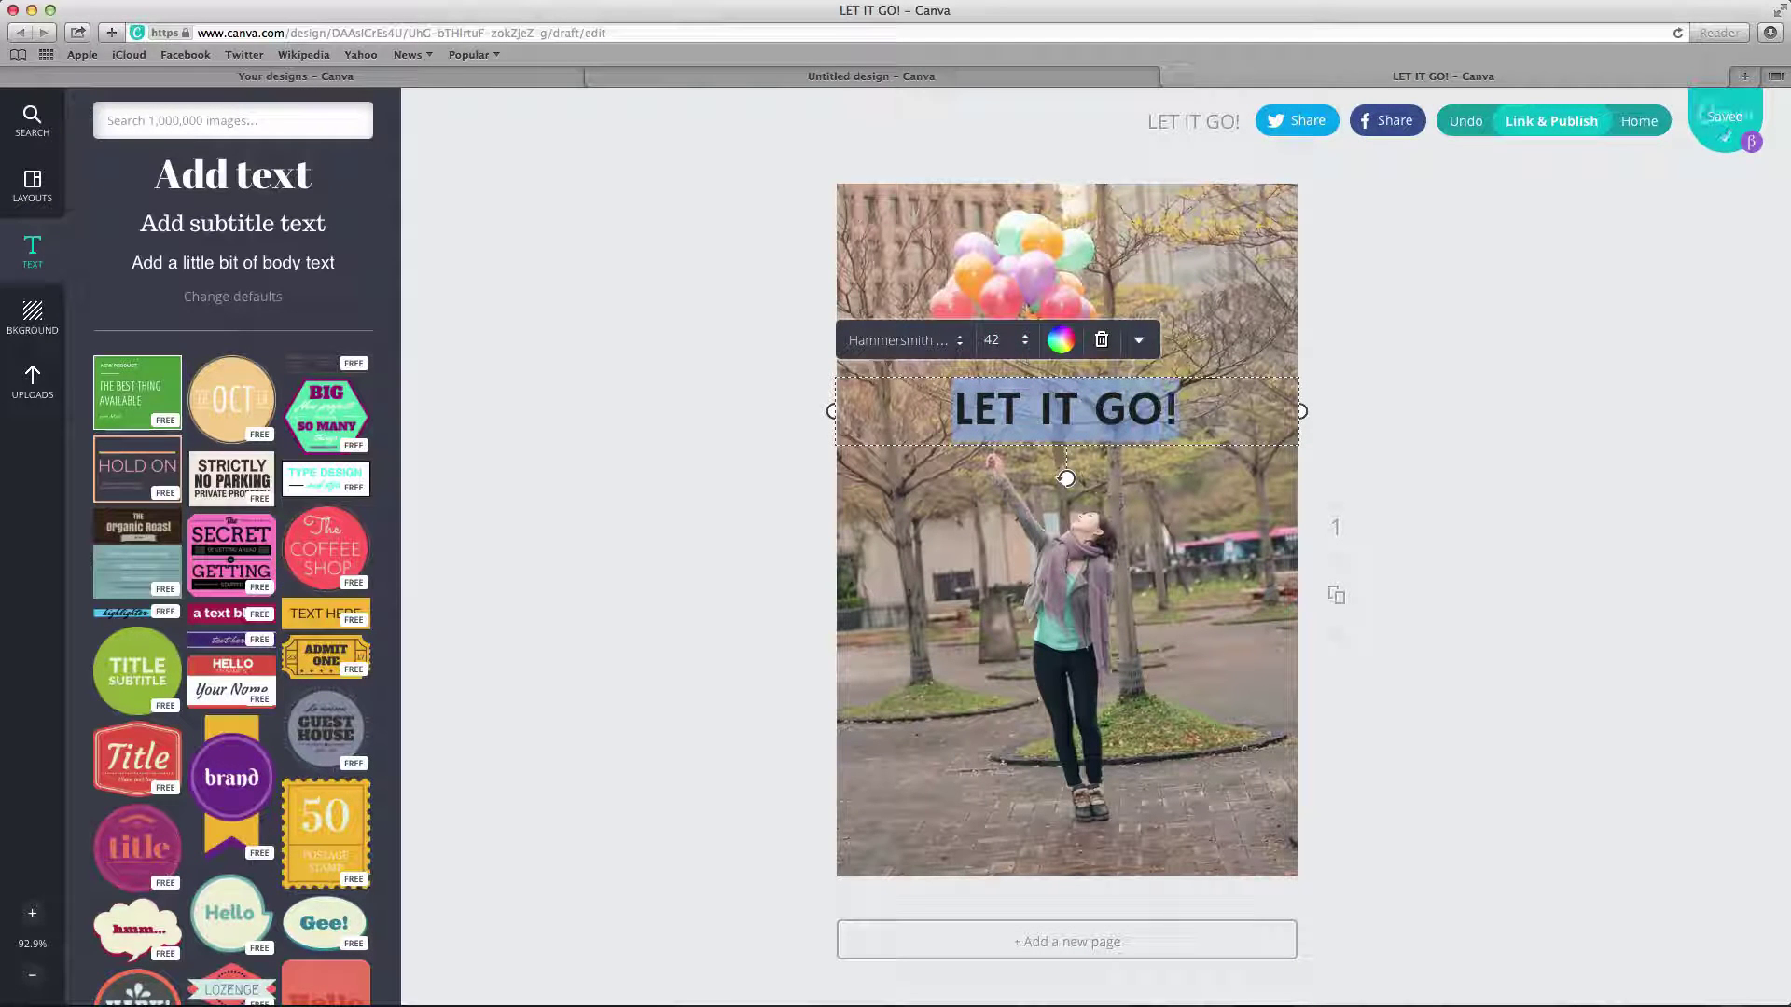
{"action": "left_click", "coordinate": [1025, 347]}
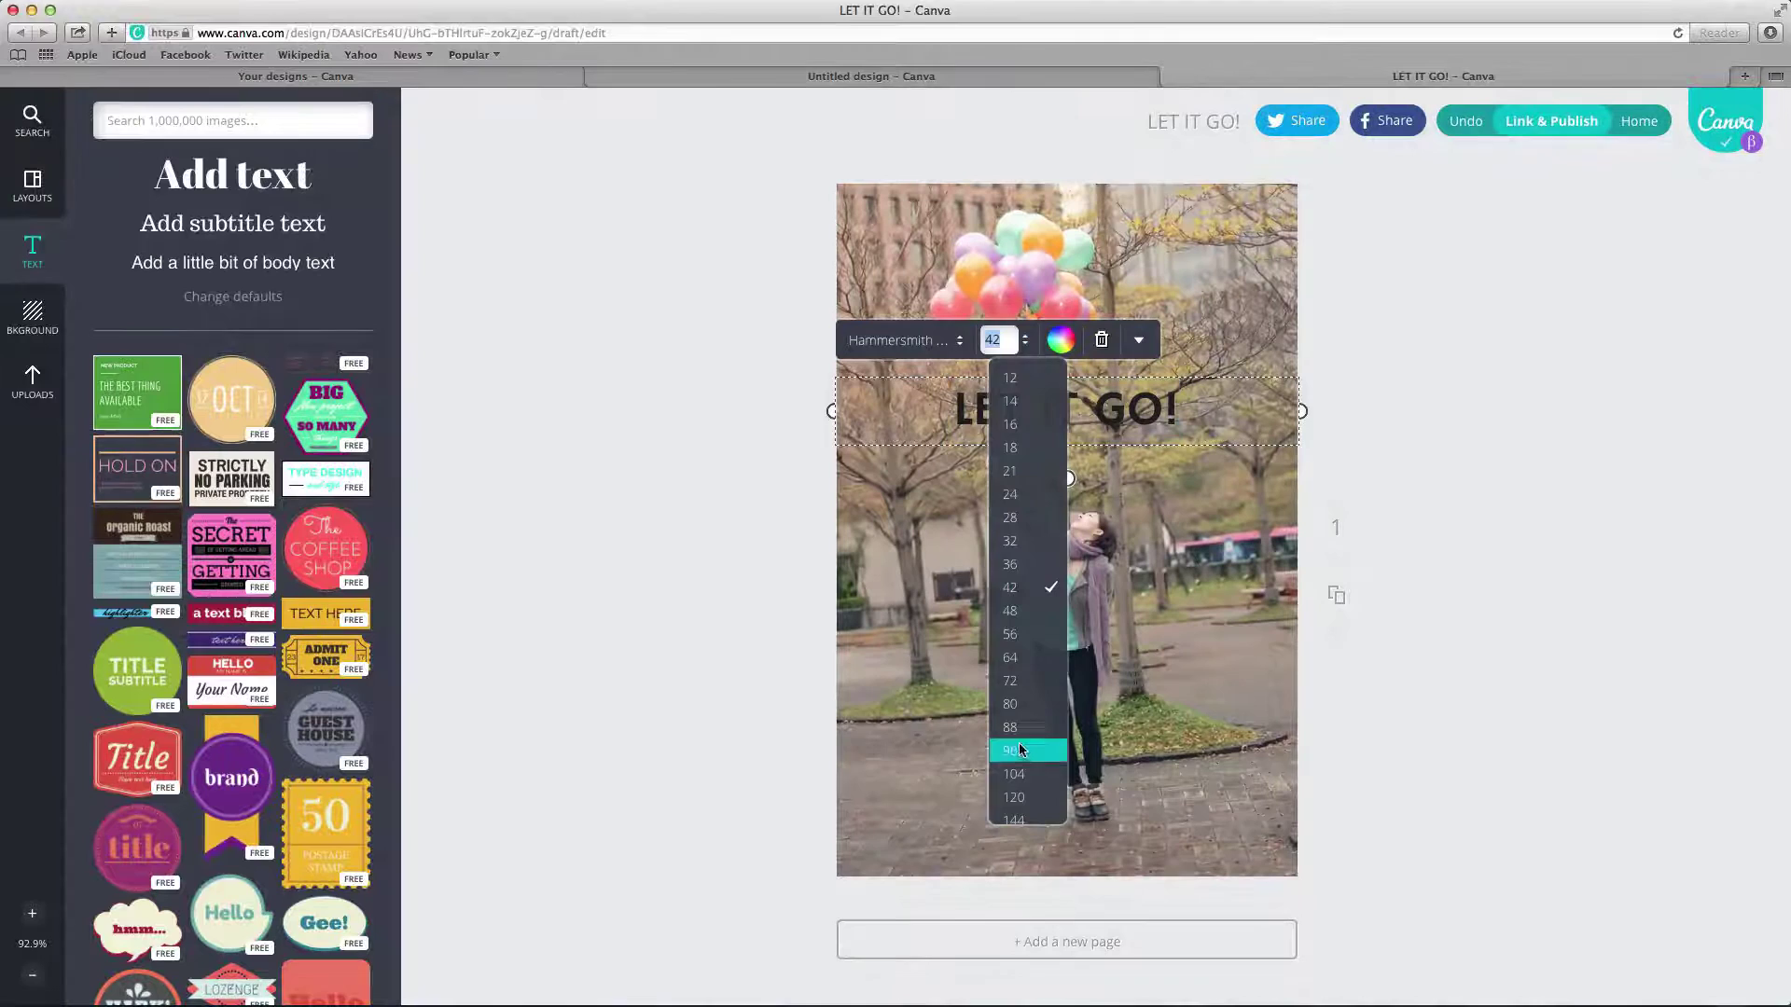
{"action": "left_click", "coordinate": [1016, 728]}
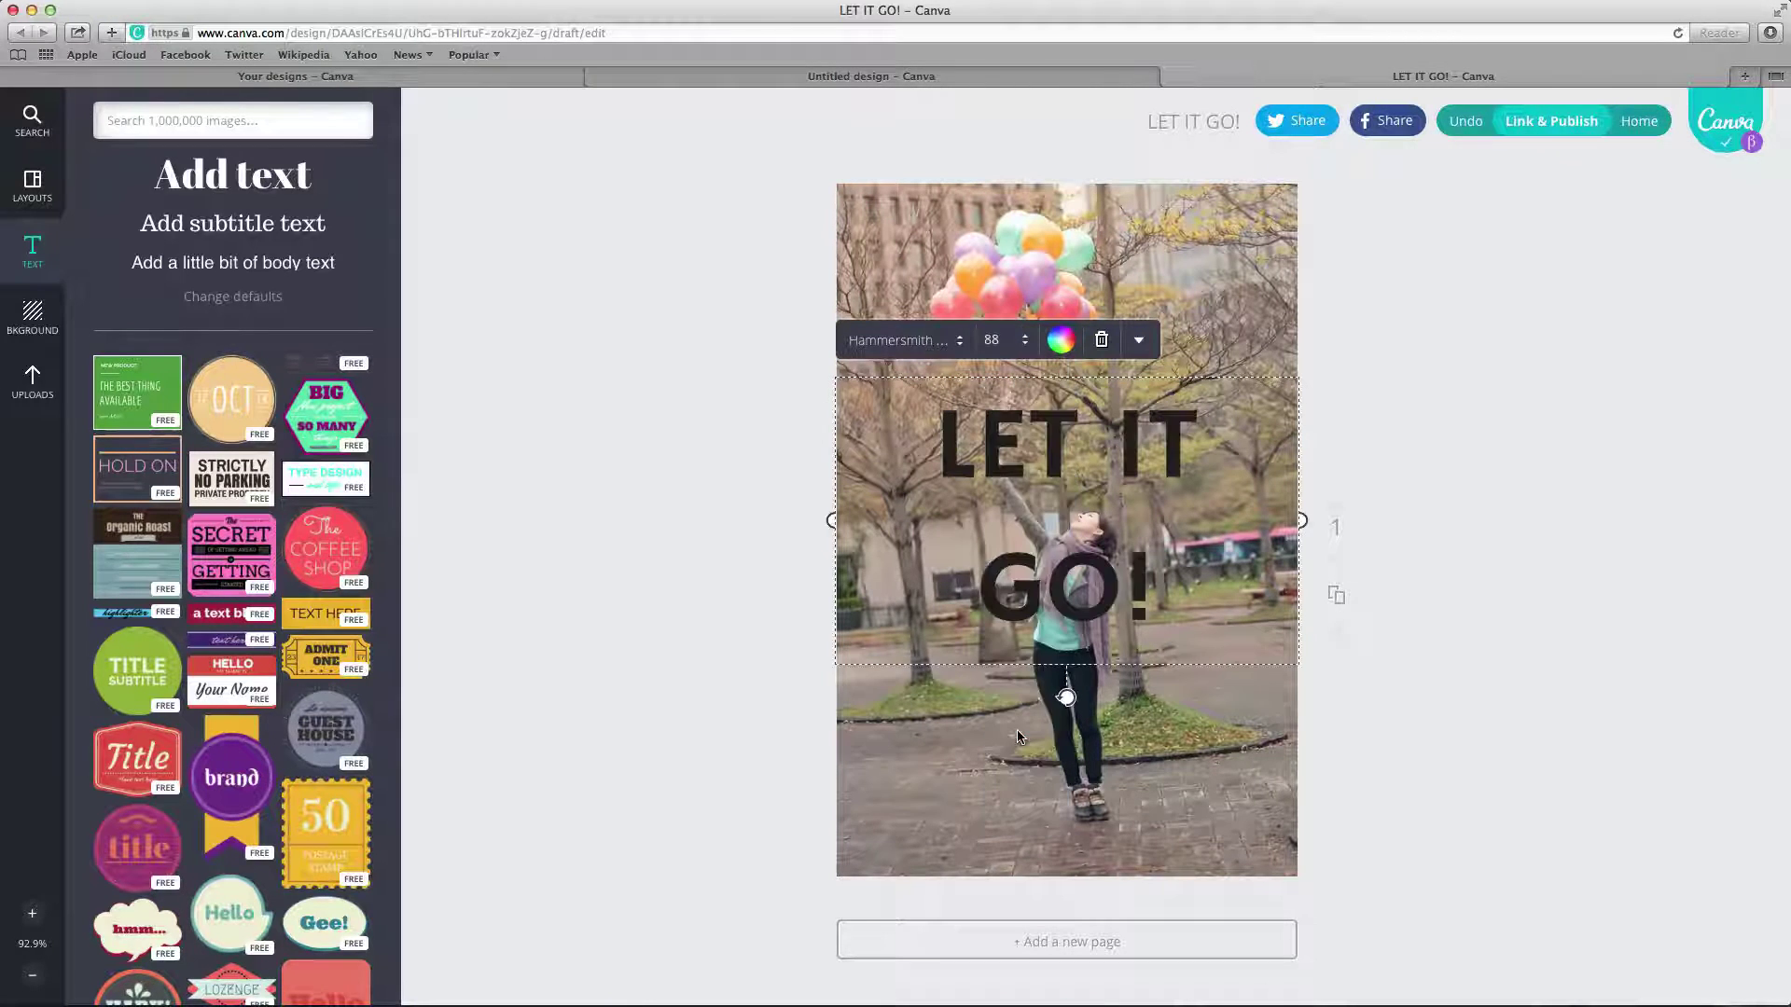
{"action": "left_click", "coordinate": [1023, 341]}
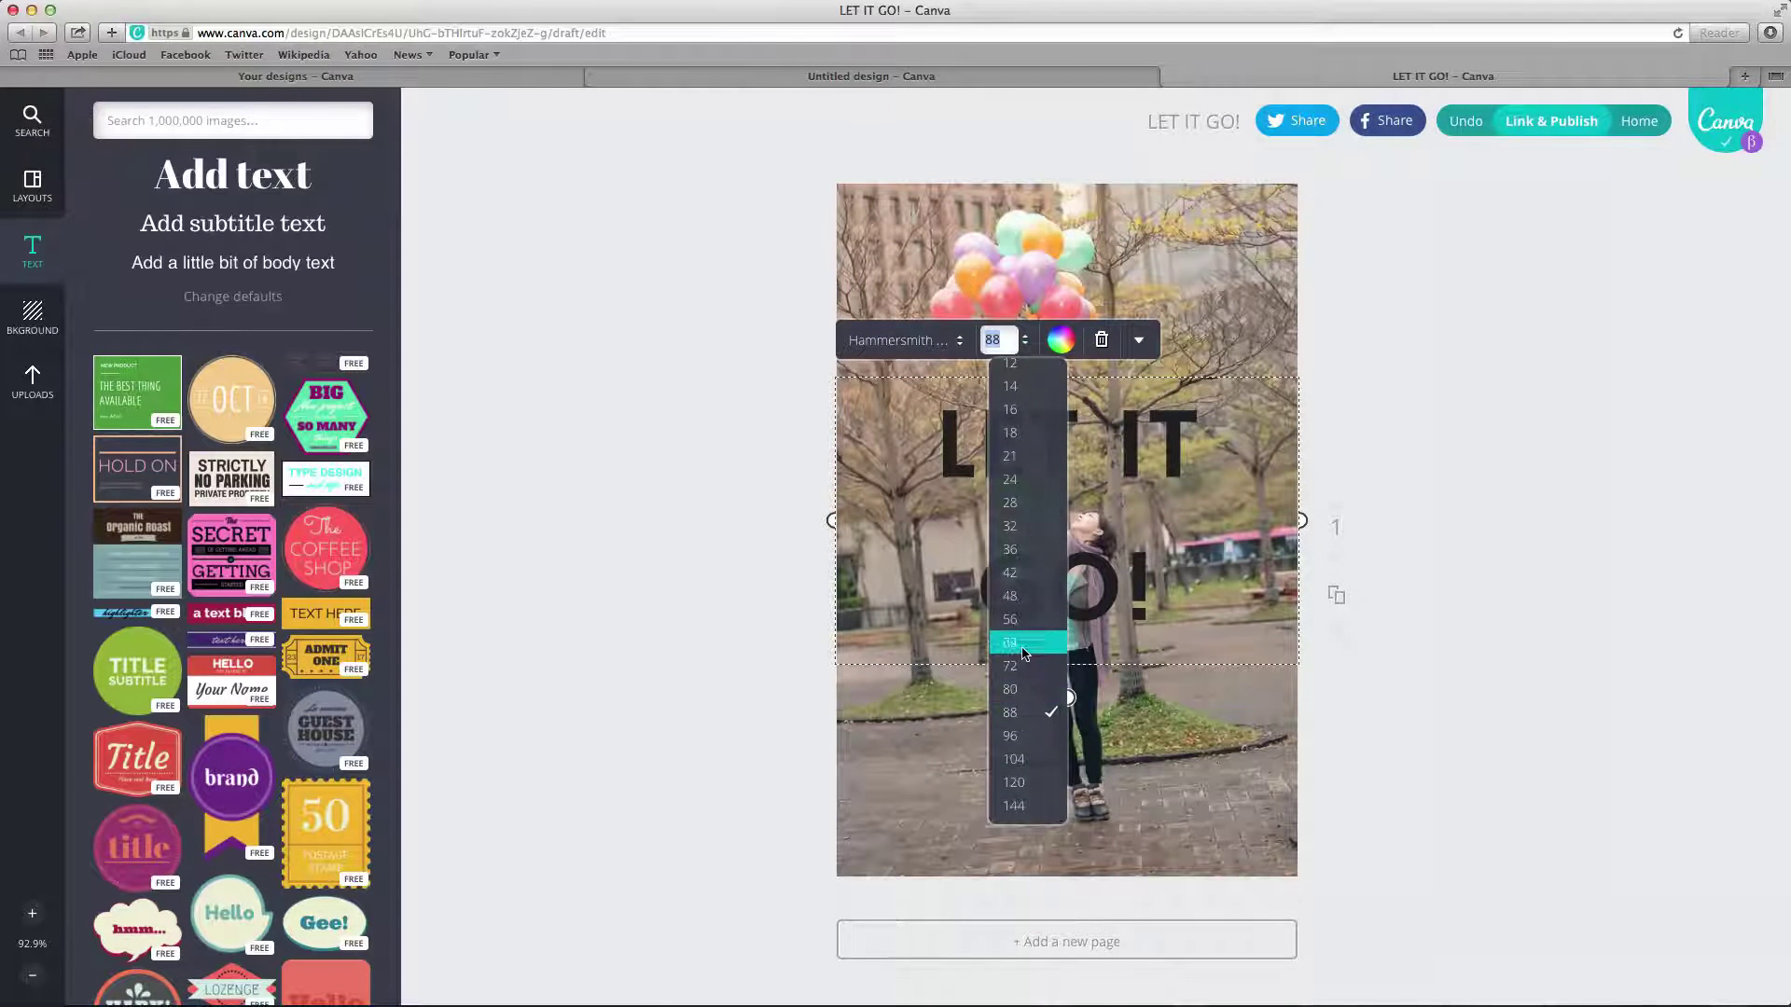
{"action": "left_click", "coordinate": [1021, 650]}
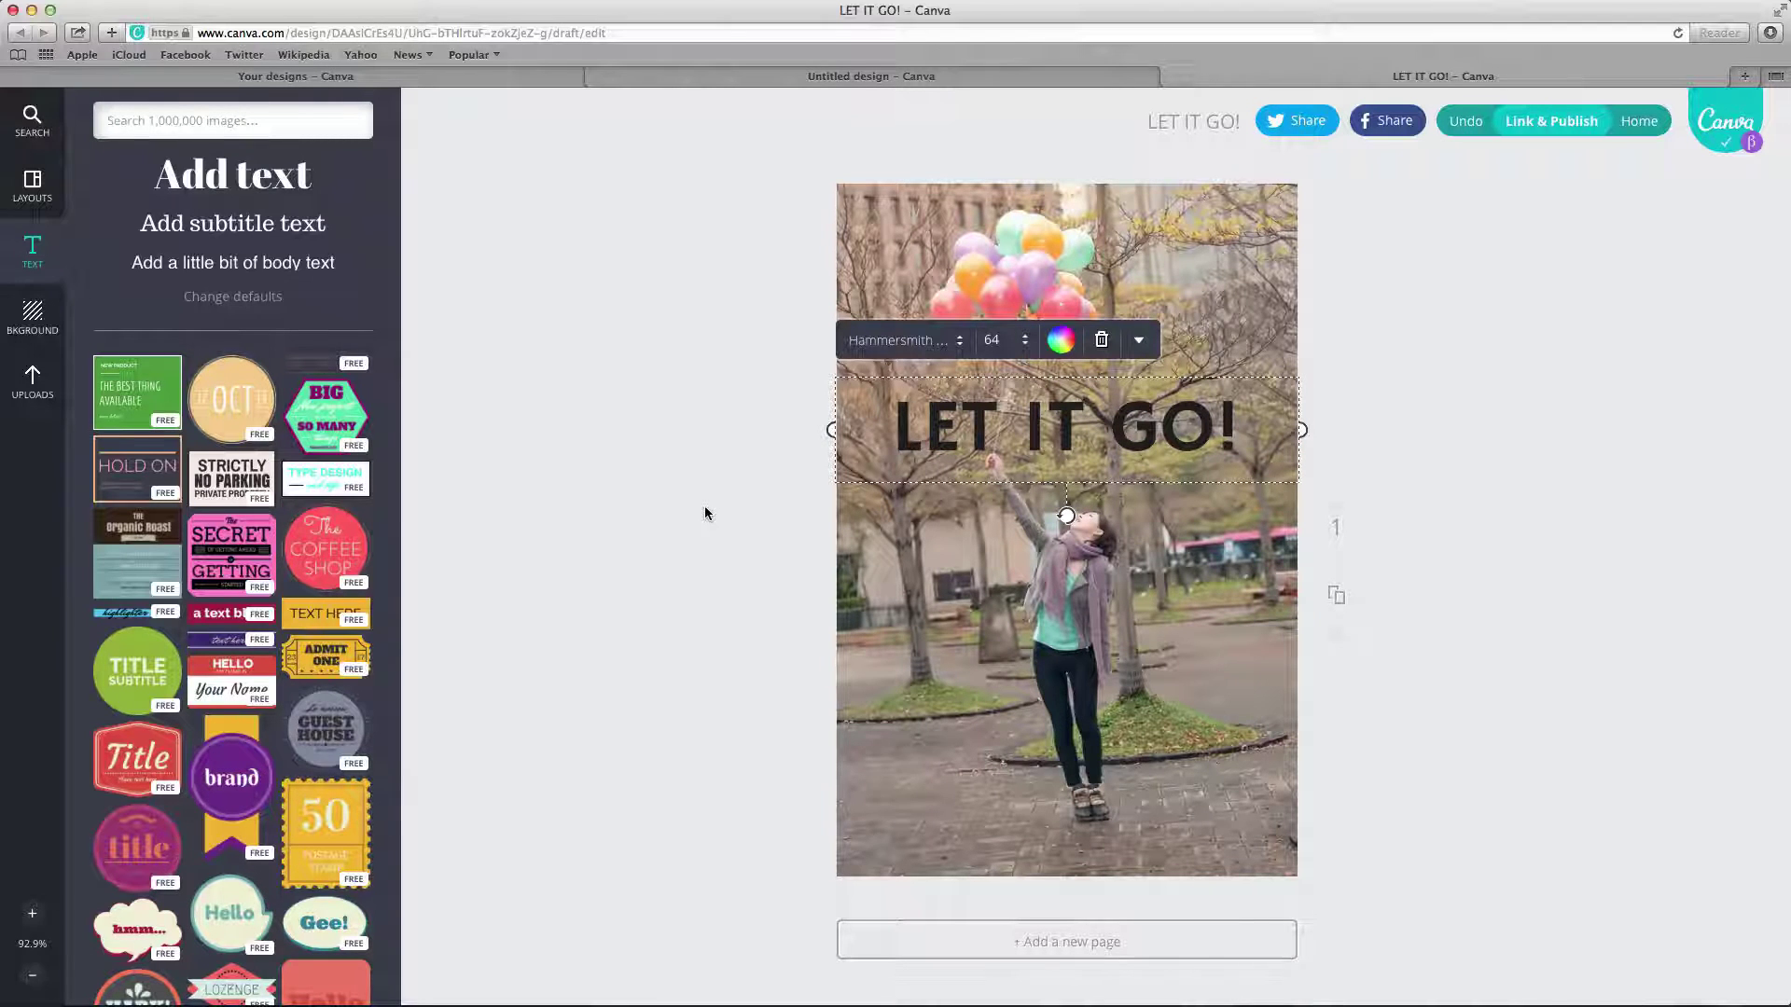
{"action": "left_click_drag", "start_coordinate": [1233, 429], "coordinate": [894, 429]}
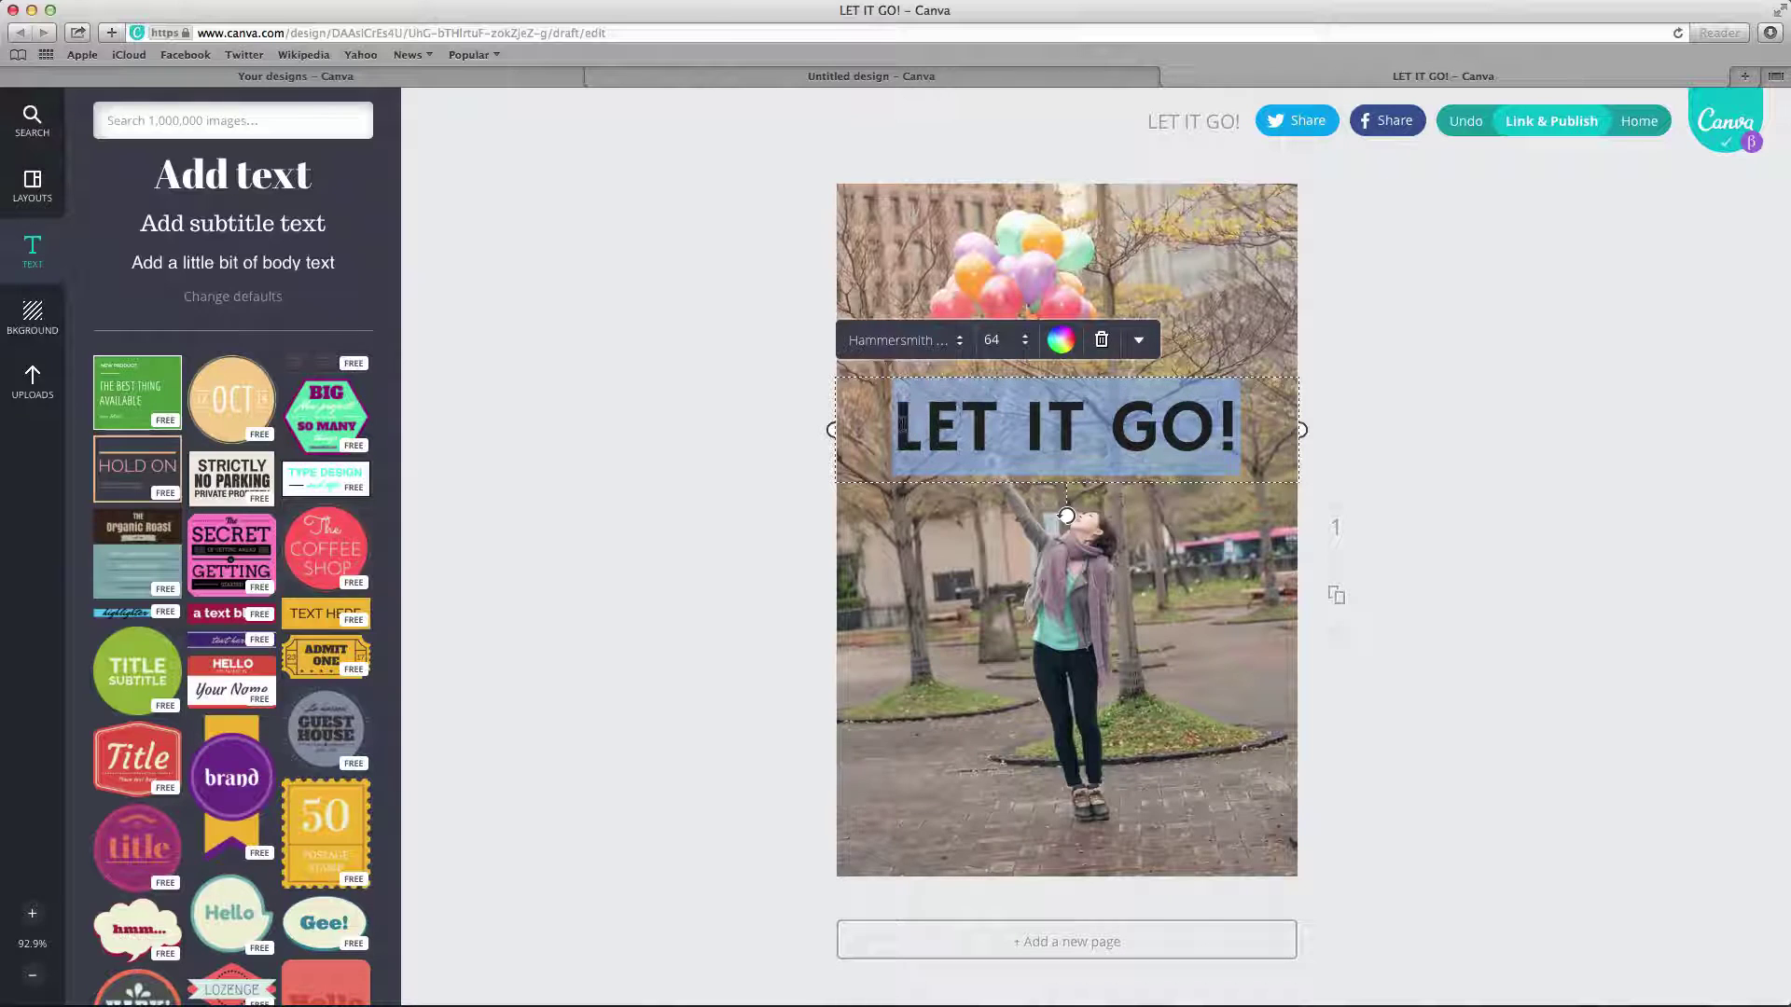
Make the LET IT GO! text white and lower its transparency so the photo shows through.
{"action": "left_click", "coordinate": [1061, 342]}
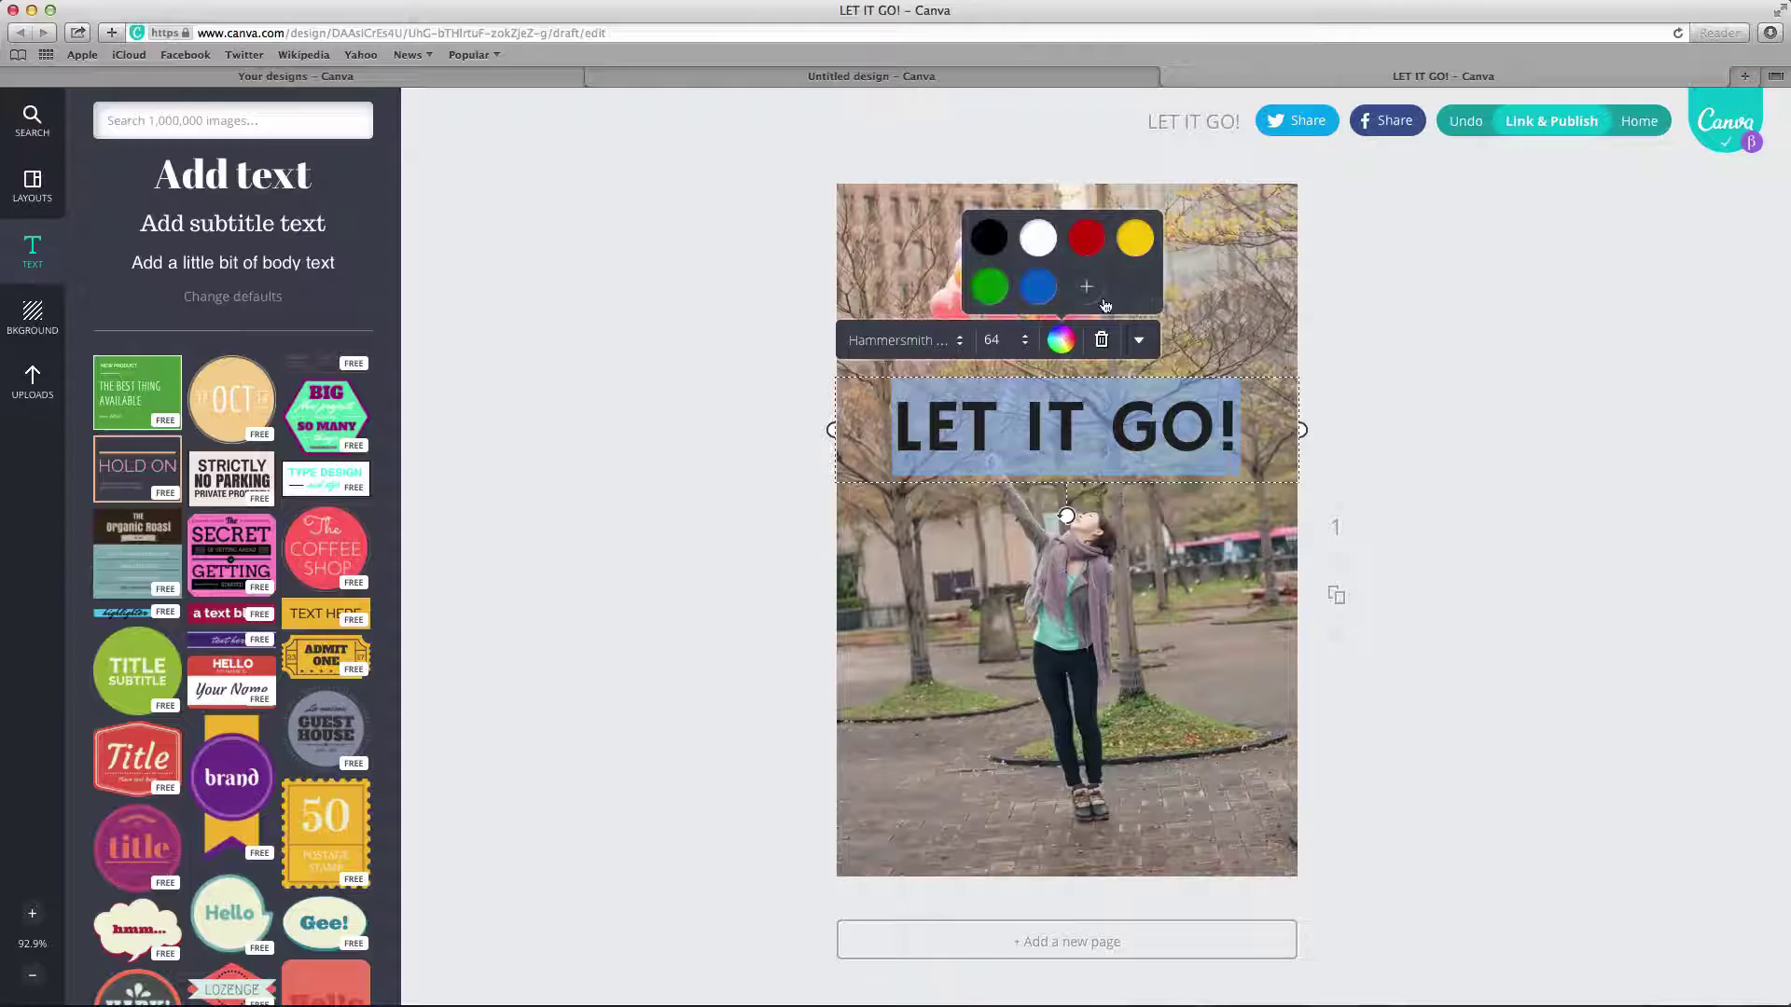
{"action": "left_click", "coordinate": [1042, 247]}
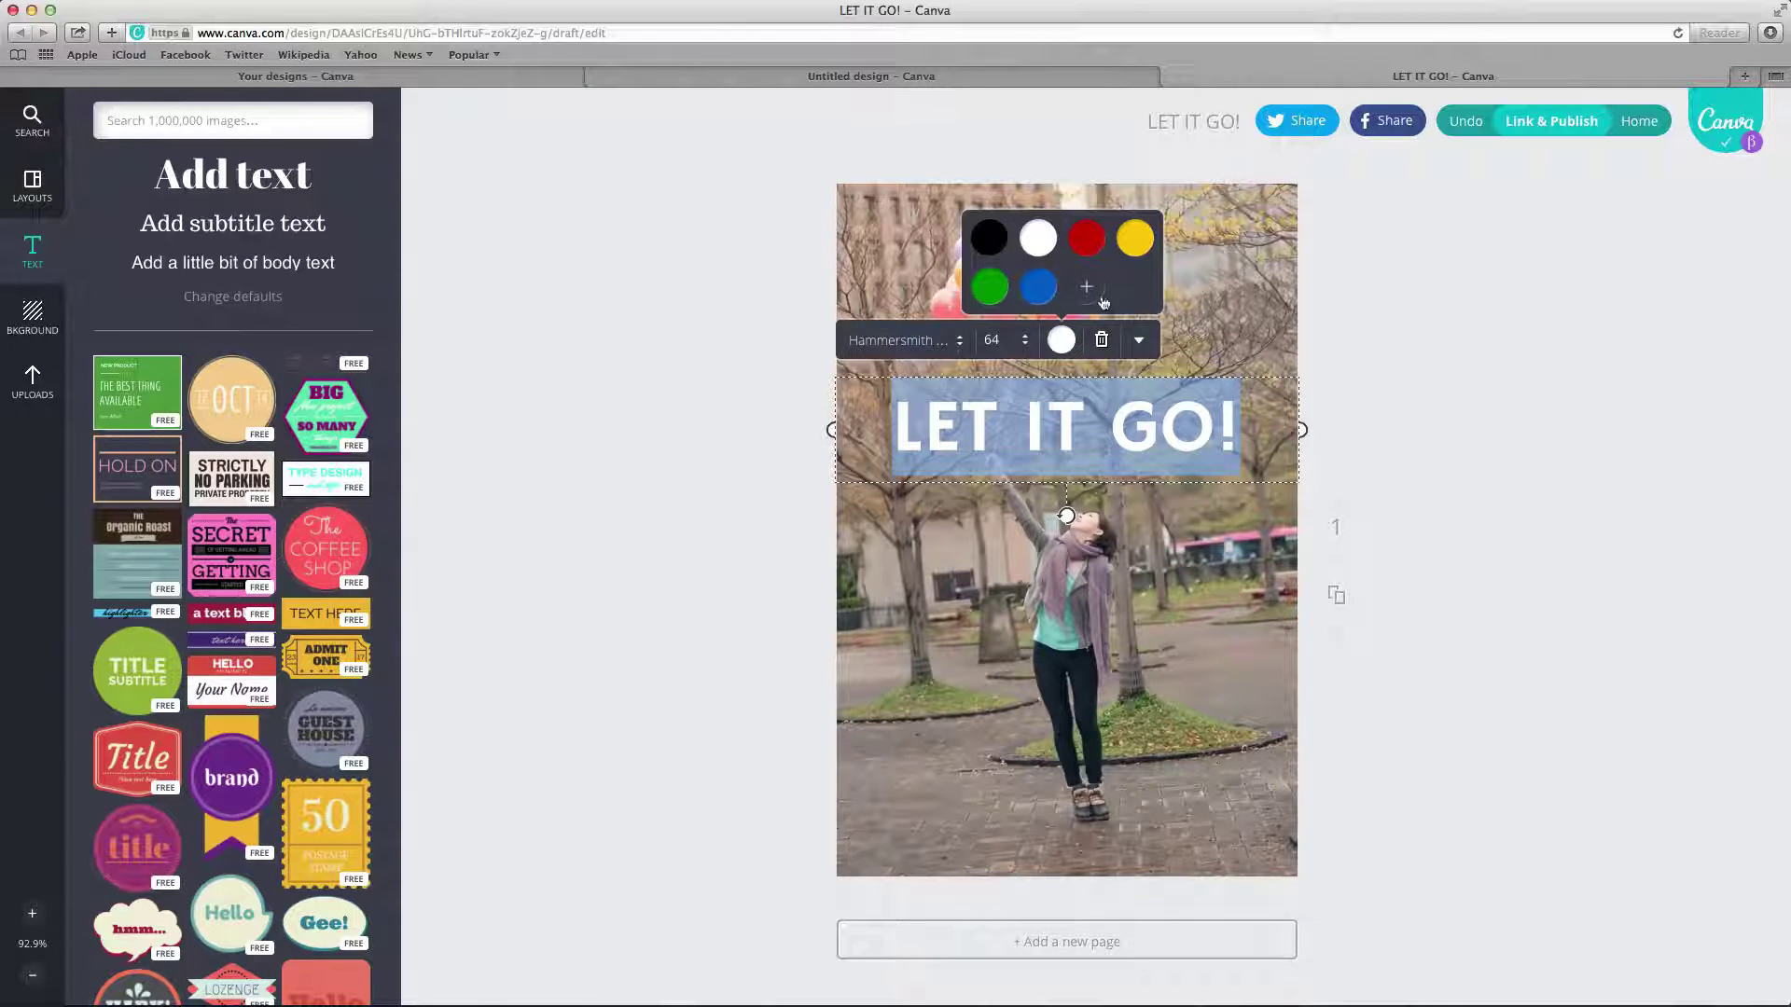
{"action": "left_click", "coordinate": [1139, 342]}
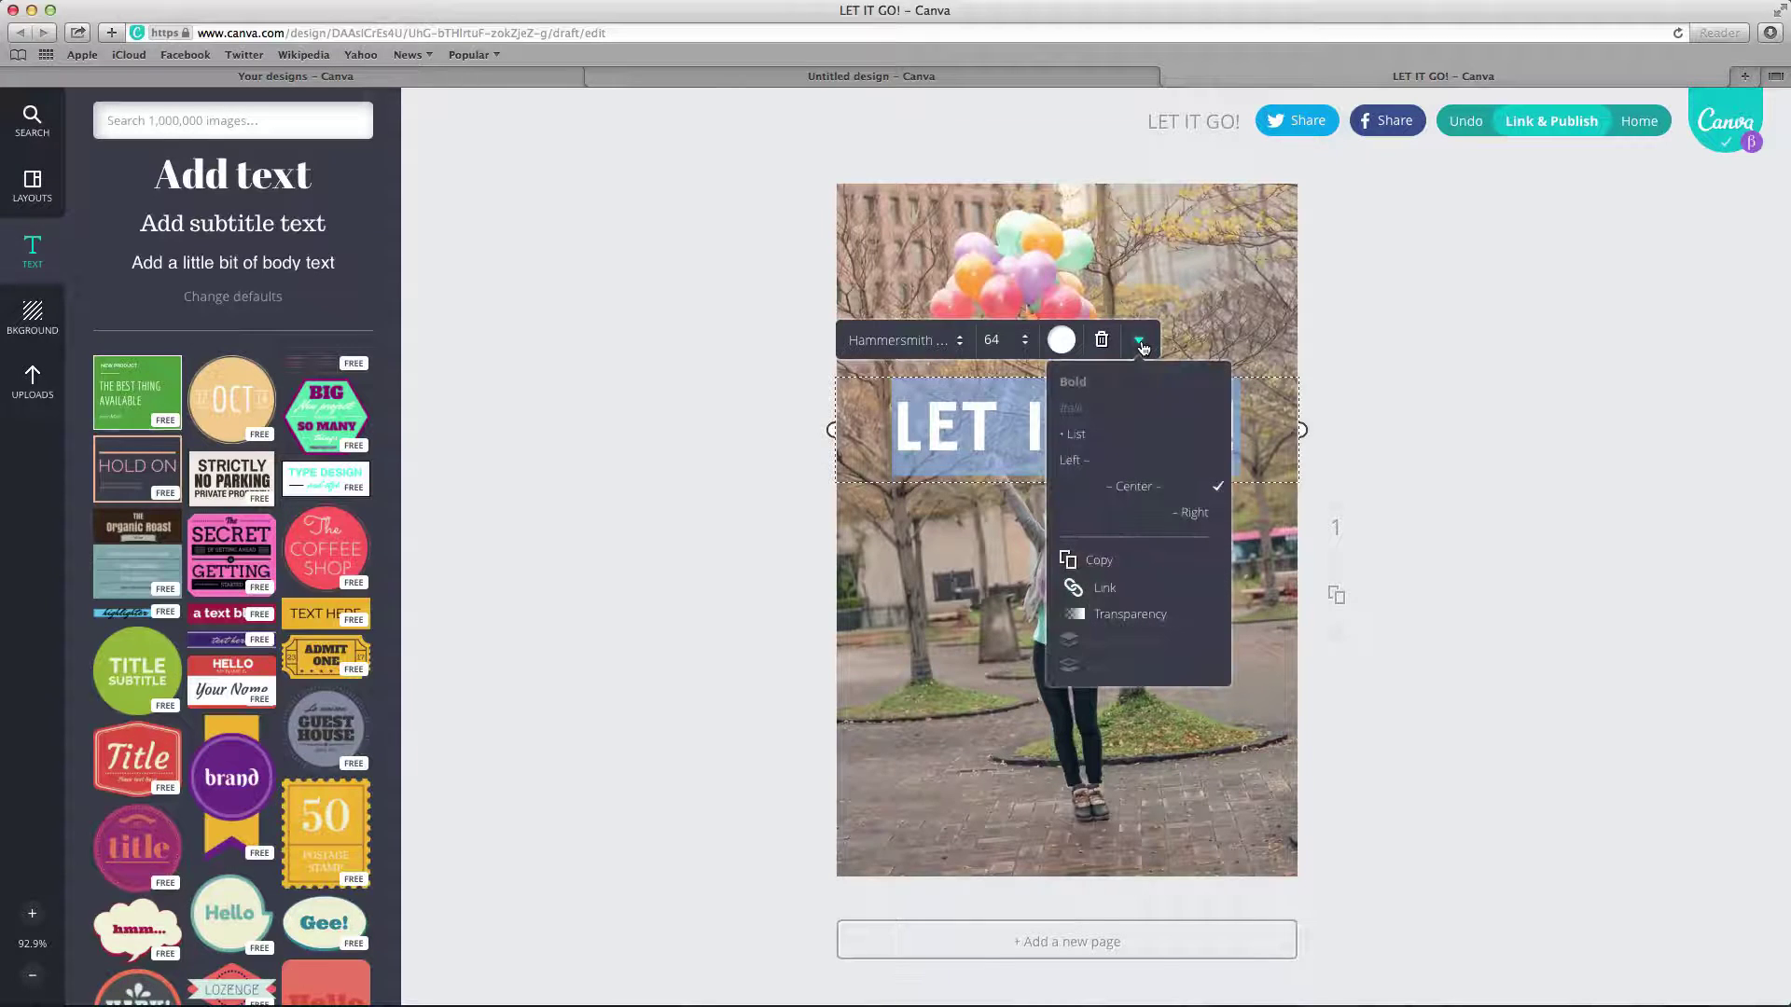
{"action": "left_click", "coordinate": [1132, 615]}
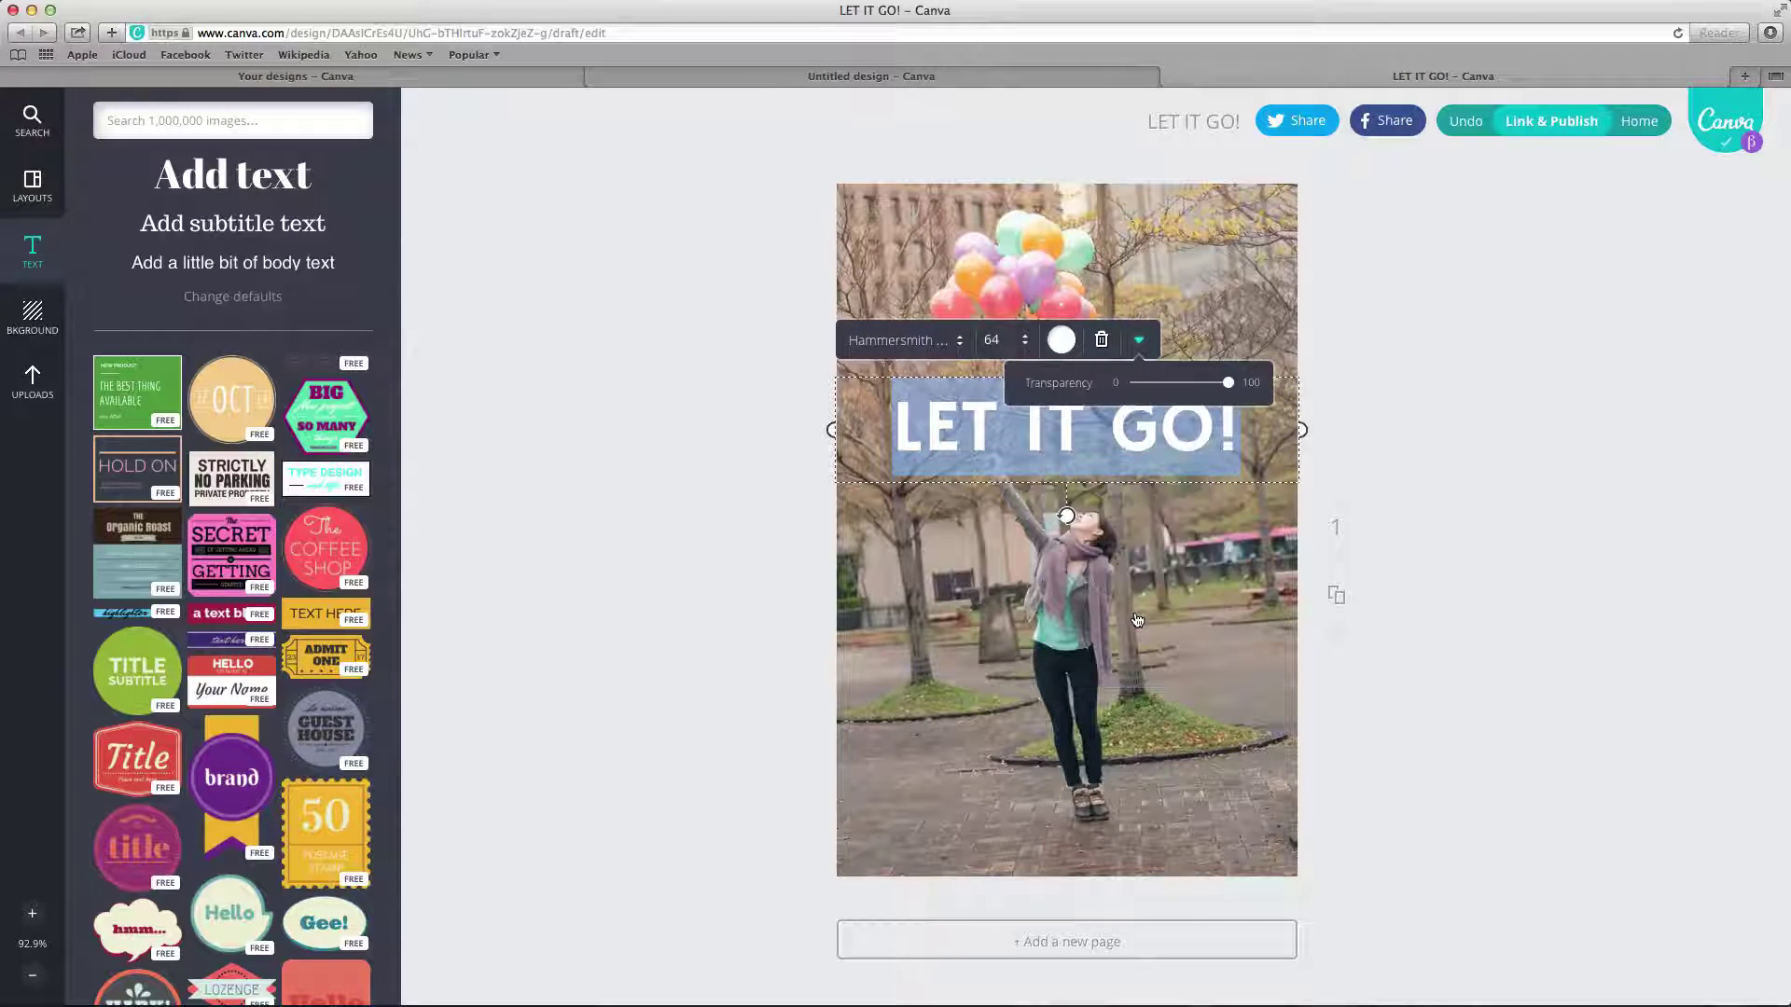
{"action": "left_click_drag", "start_coordinate": [1227, 383], "coordinate": [1187, 386]}
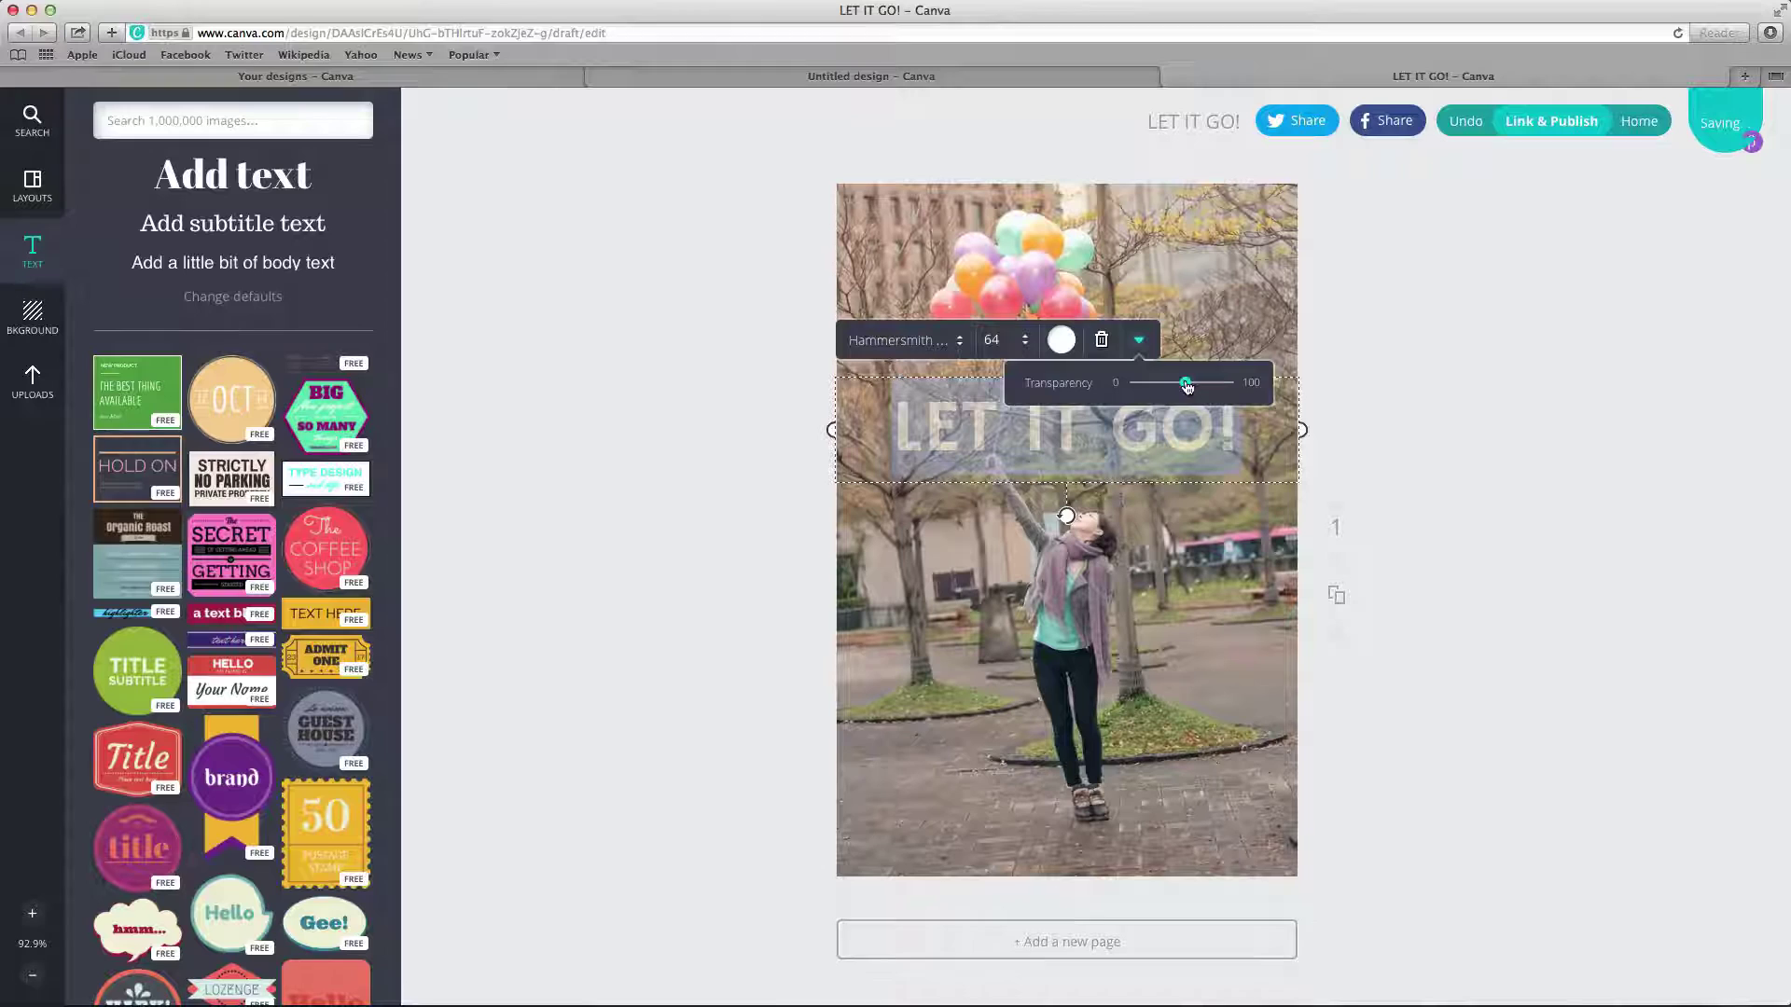
{"action": "left_click", "coordinate": [1157, 604]}
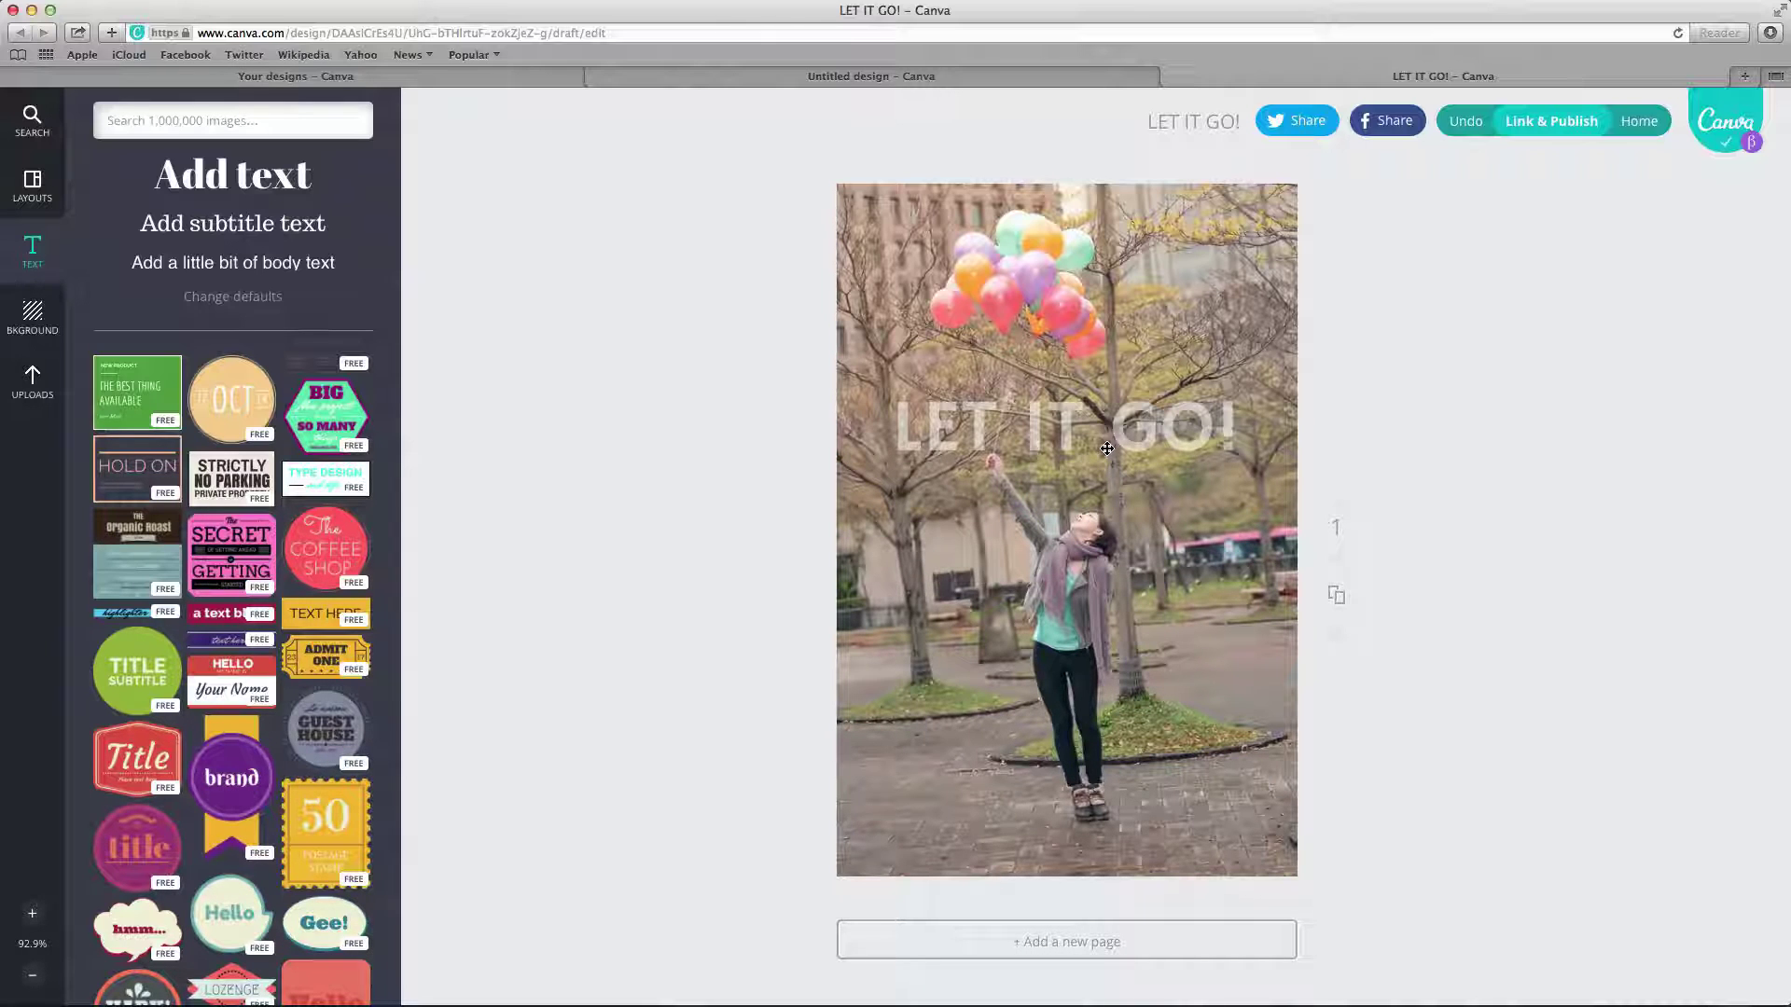
Select the balloon background photo.
{"action": "left_click", "coordinate": [1052, 798]}
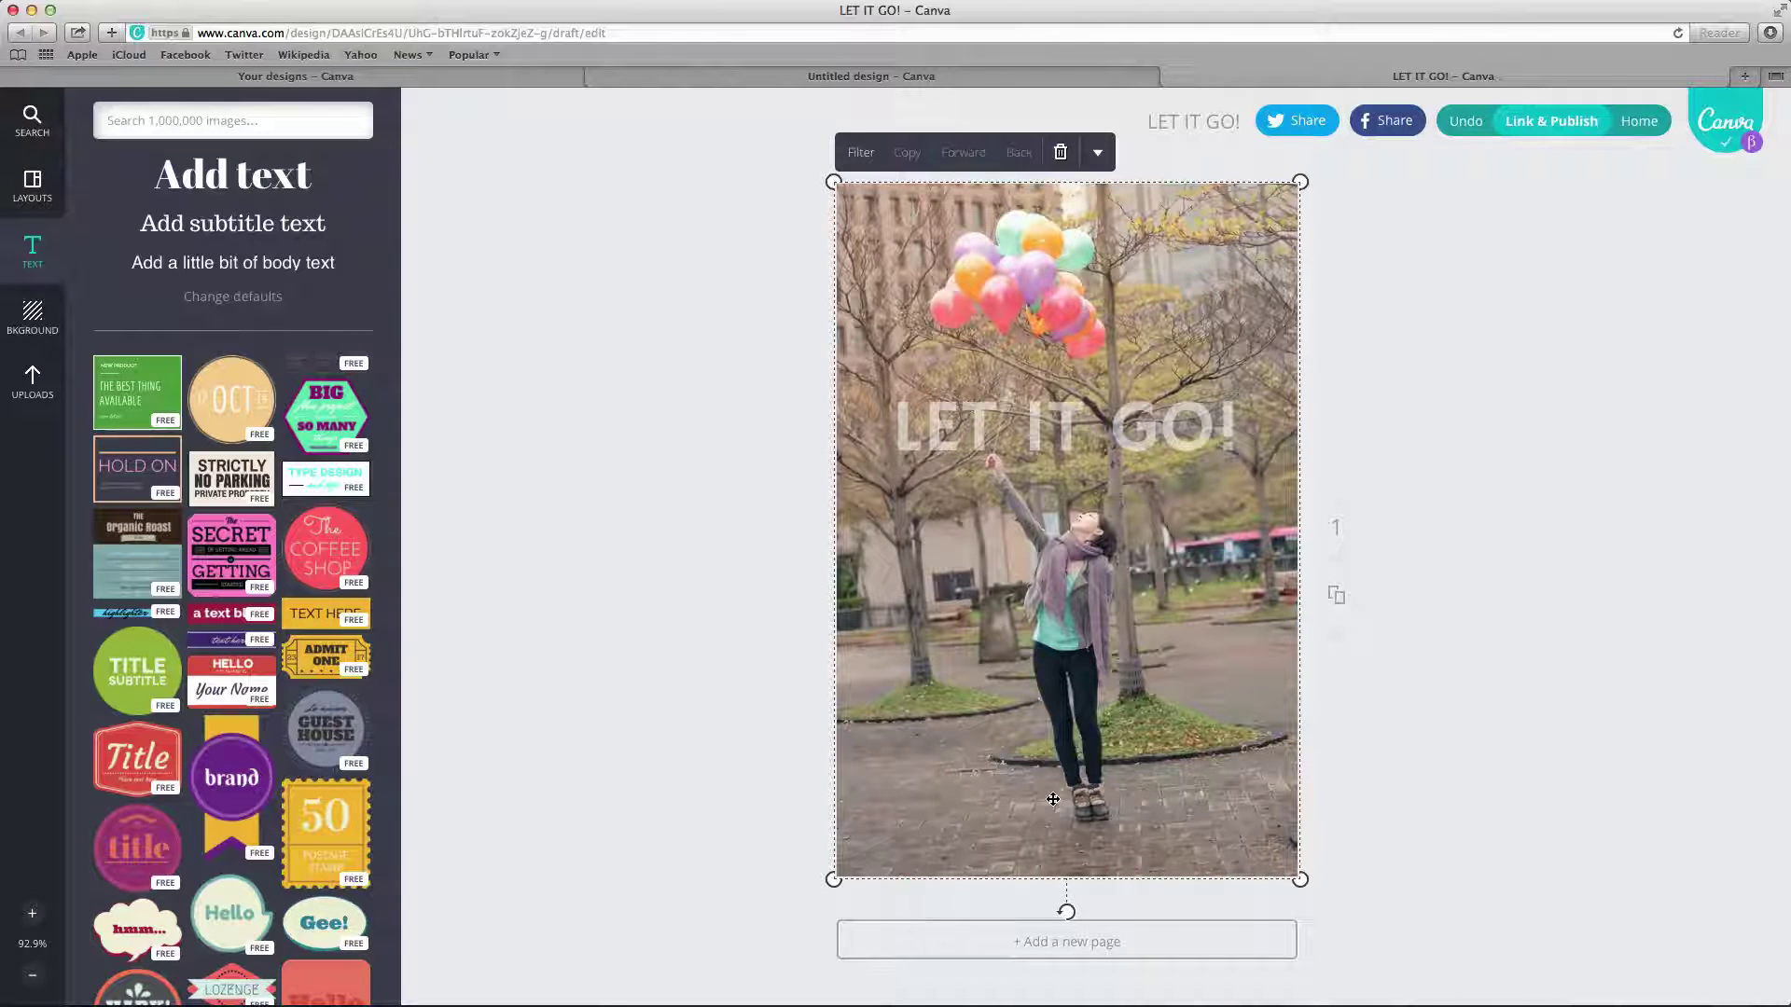
Preview the Drama, Epic, Festive and Grayscale filters on the photo.
{"action": "left_click", "coordinate": [861, 155]}
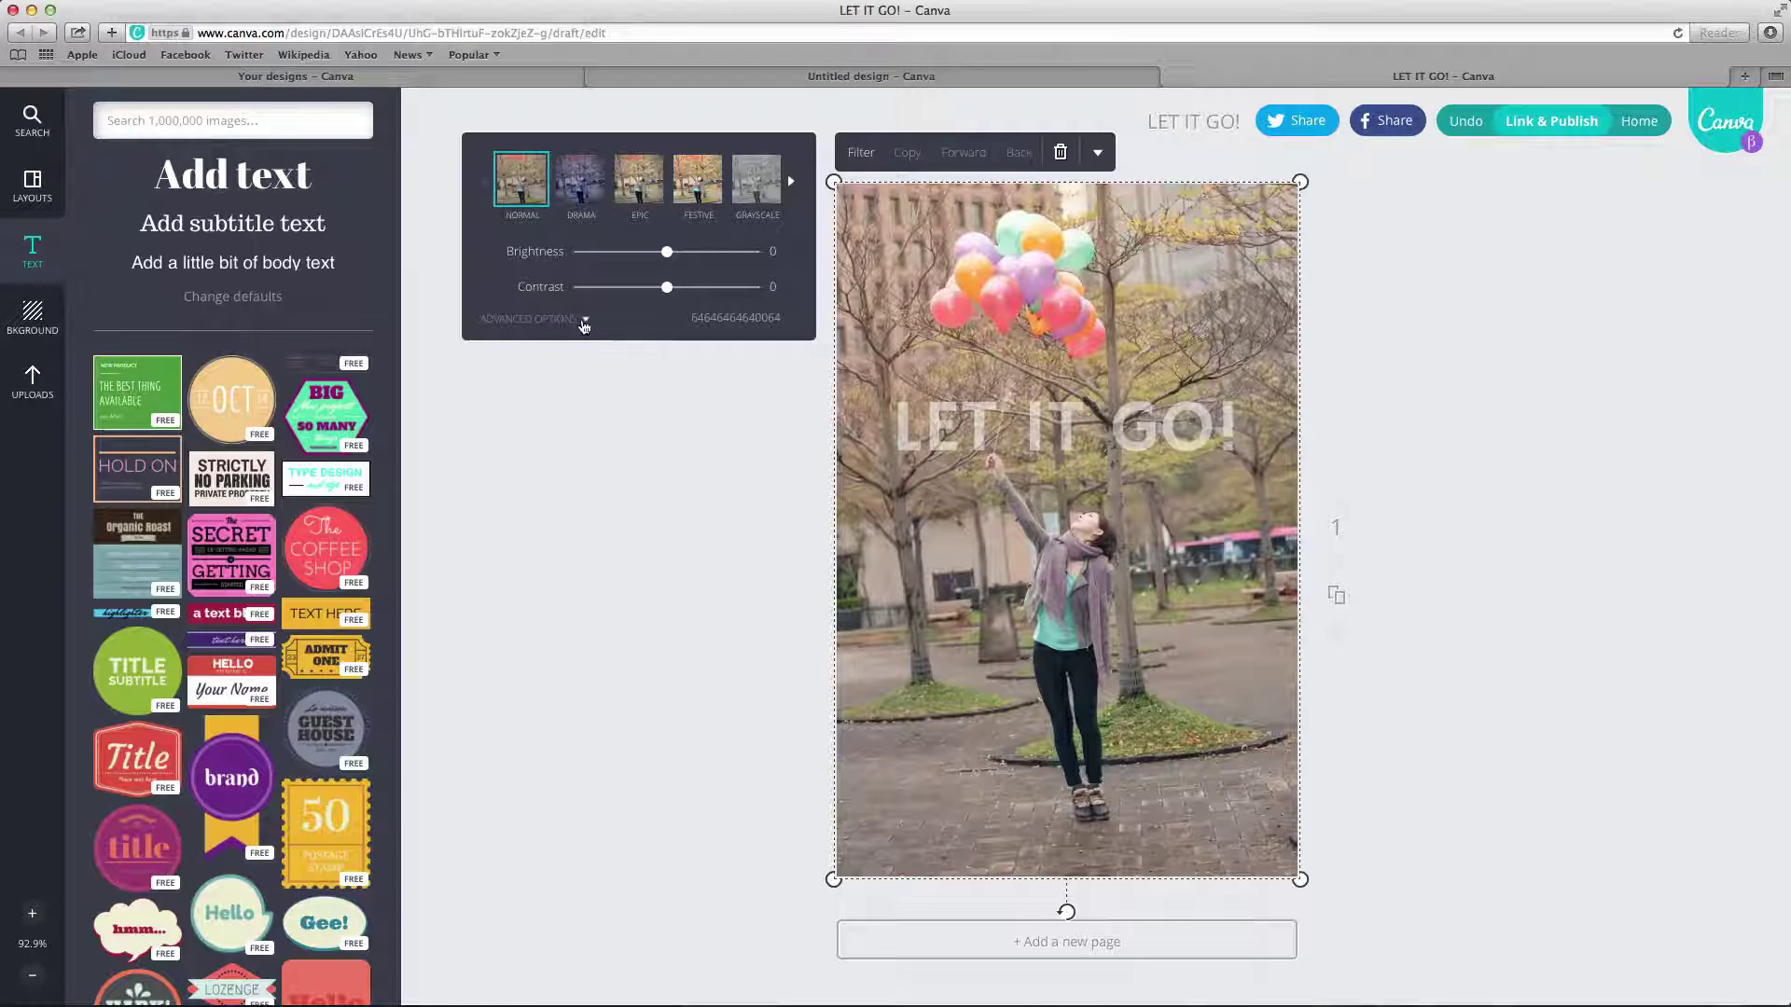
{"action": "left_click", "coordinate": [584, 321]}
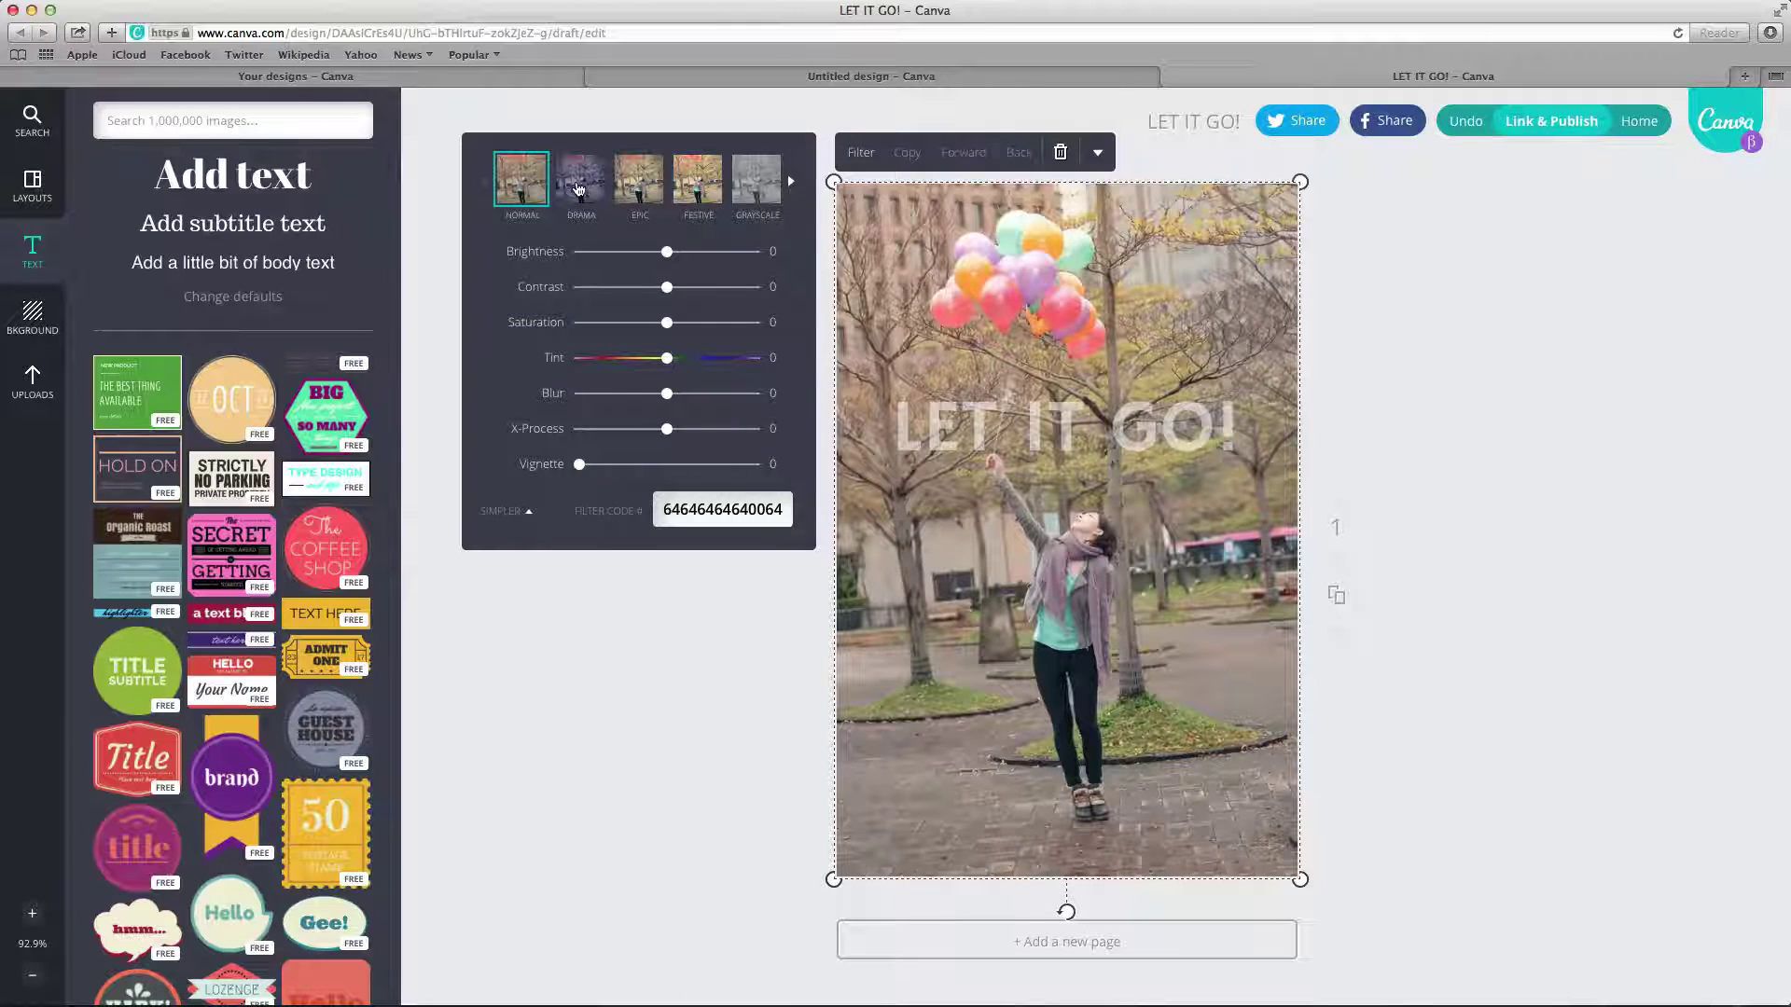
{"action": "left_click", "coordinate": [579, 189]}
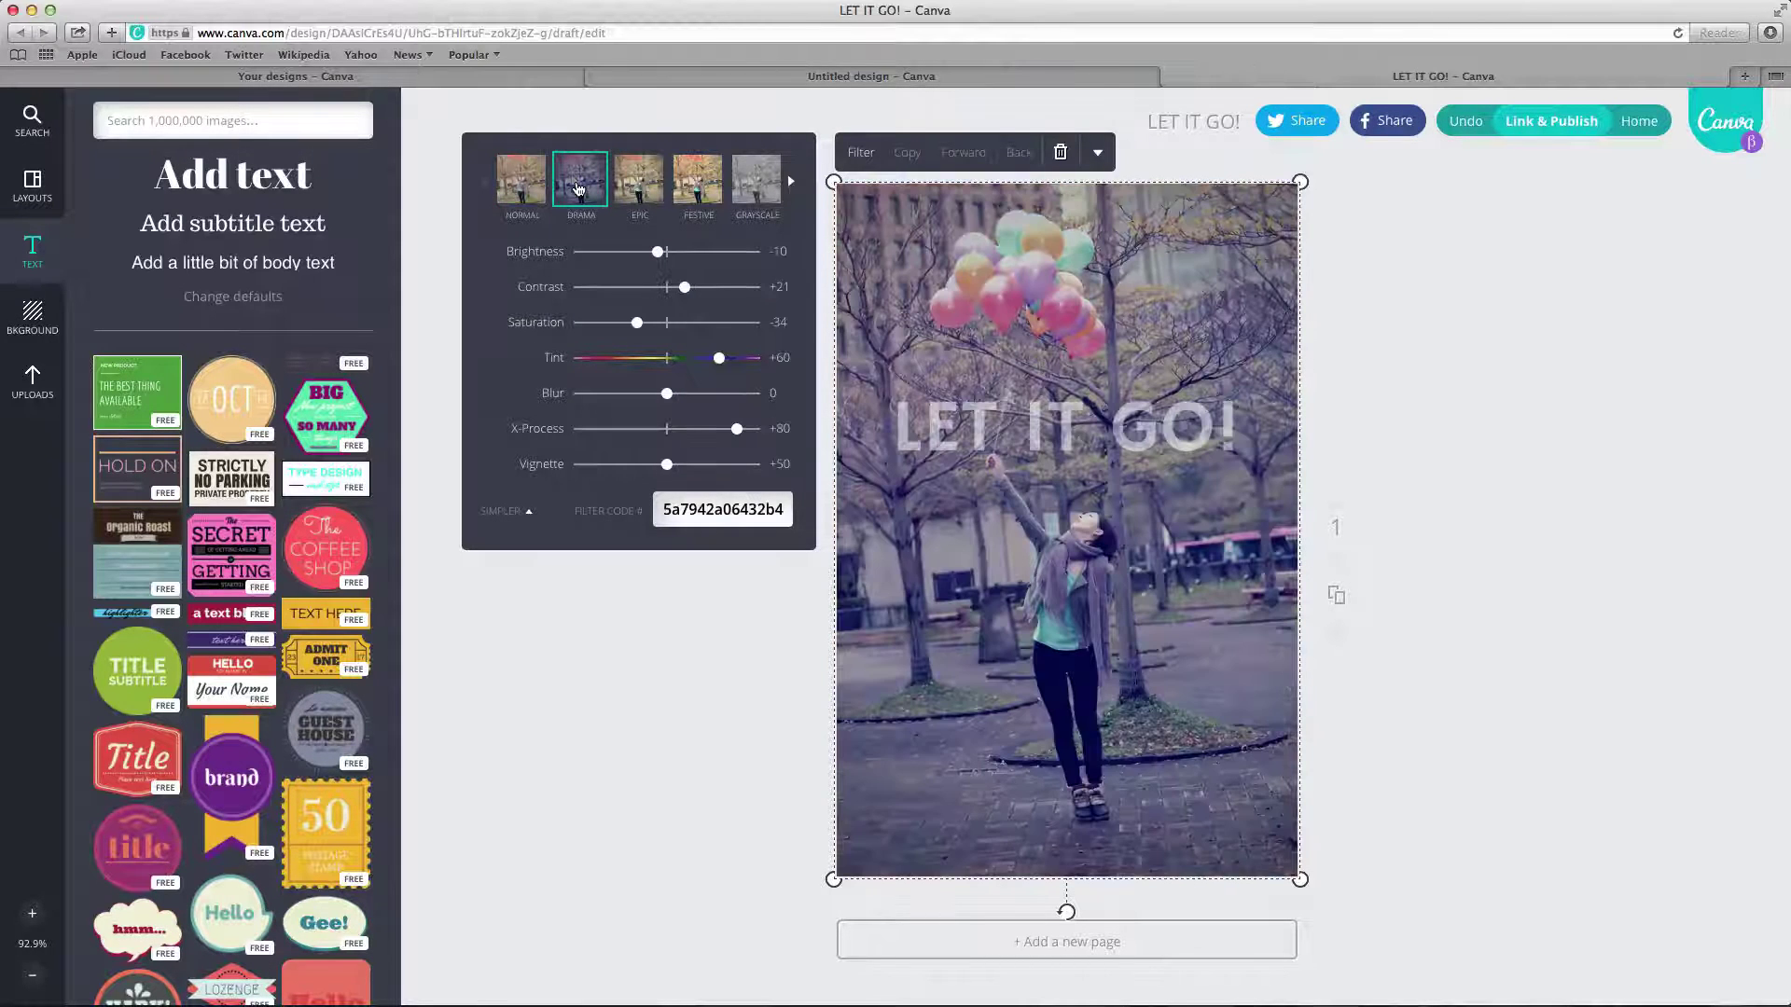
{"action": "left_click", "coordinate": [638, 189]}
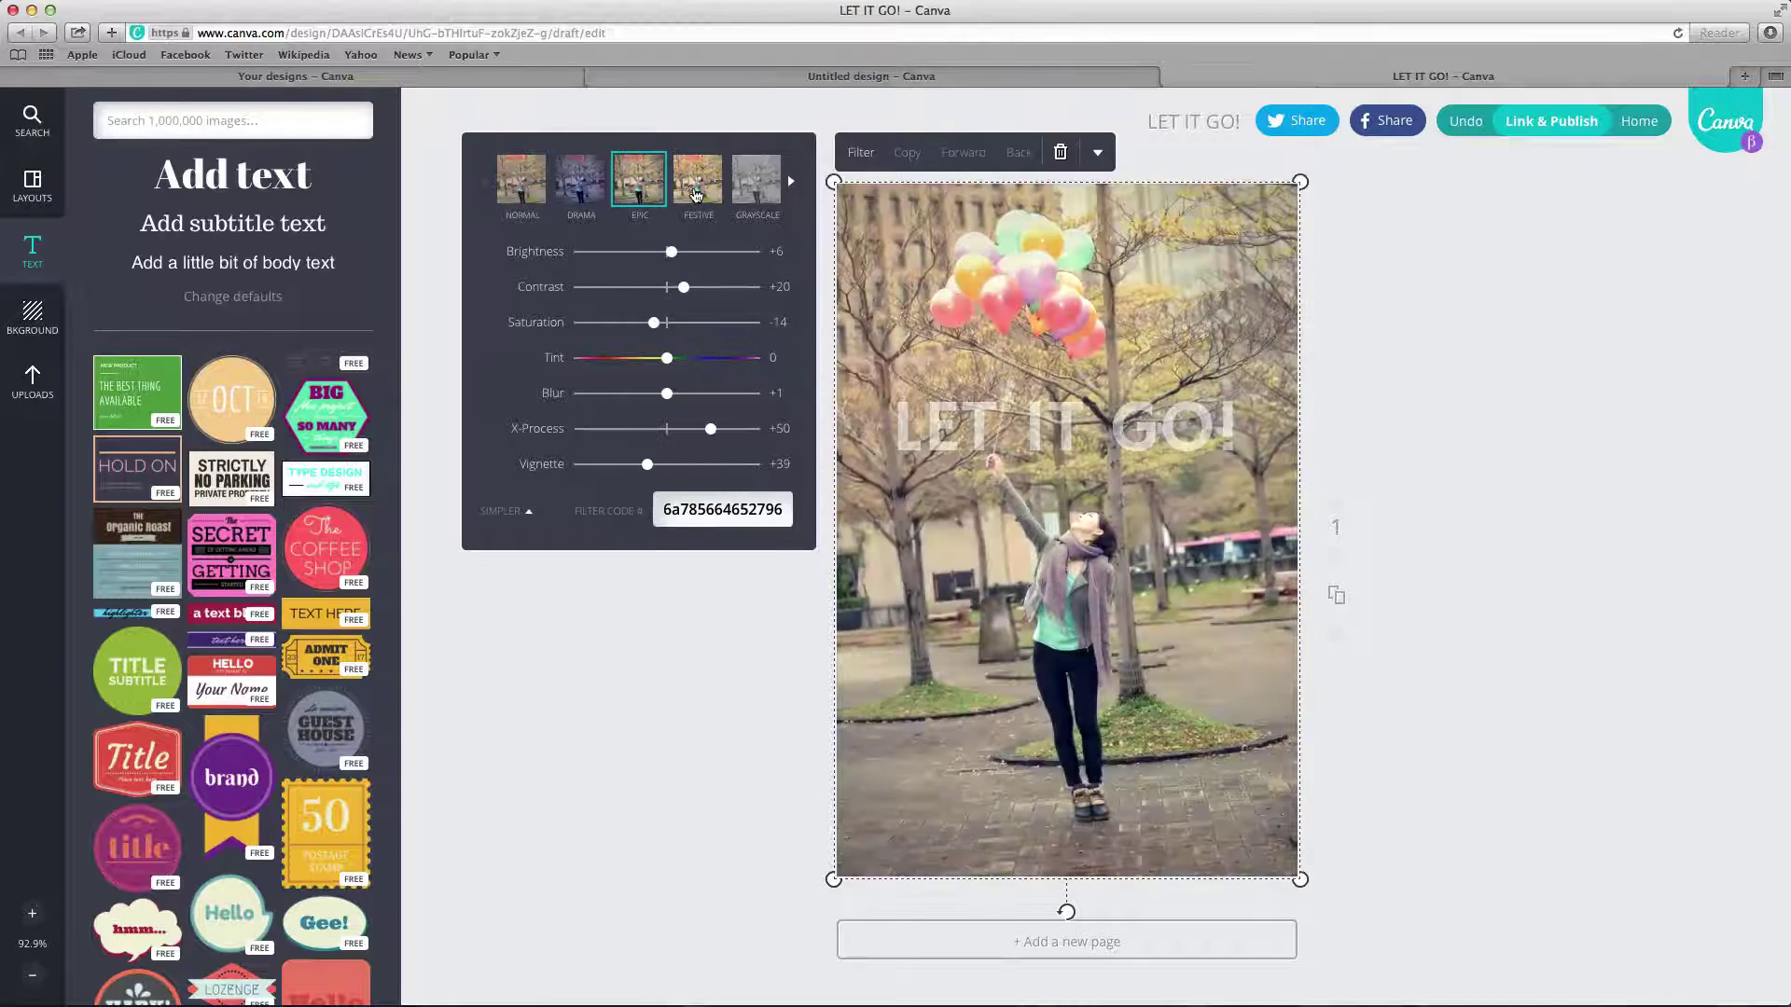
{"action": "left_click", "coordinate": [695, 191]}
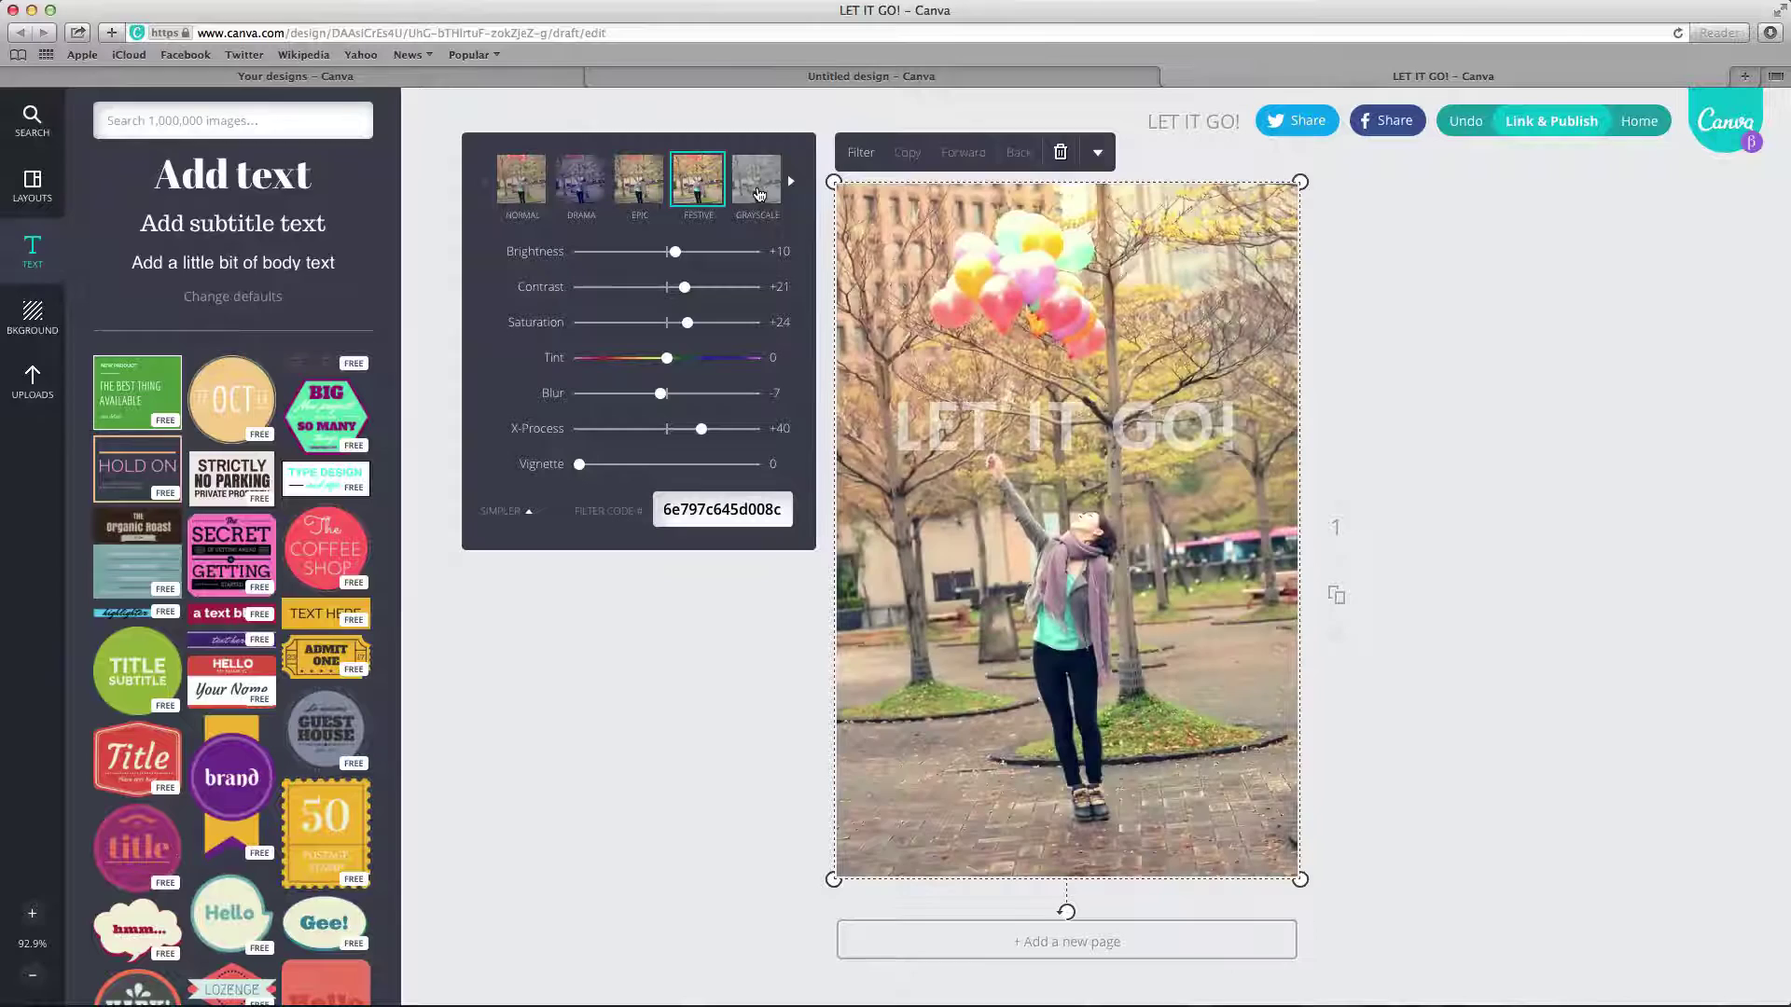
{"action": "left_click", "coordinate": [760, 192]}
Try the Whimsical and Summer filters, then apply Festive to the photo.
{"action": "left_click", "coordinate": [792, 185]}
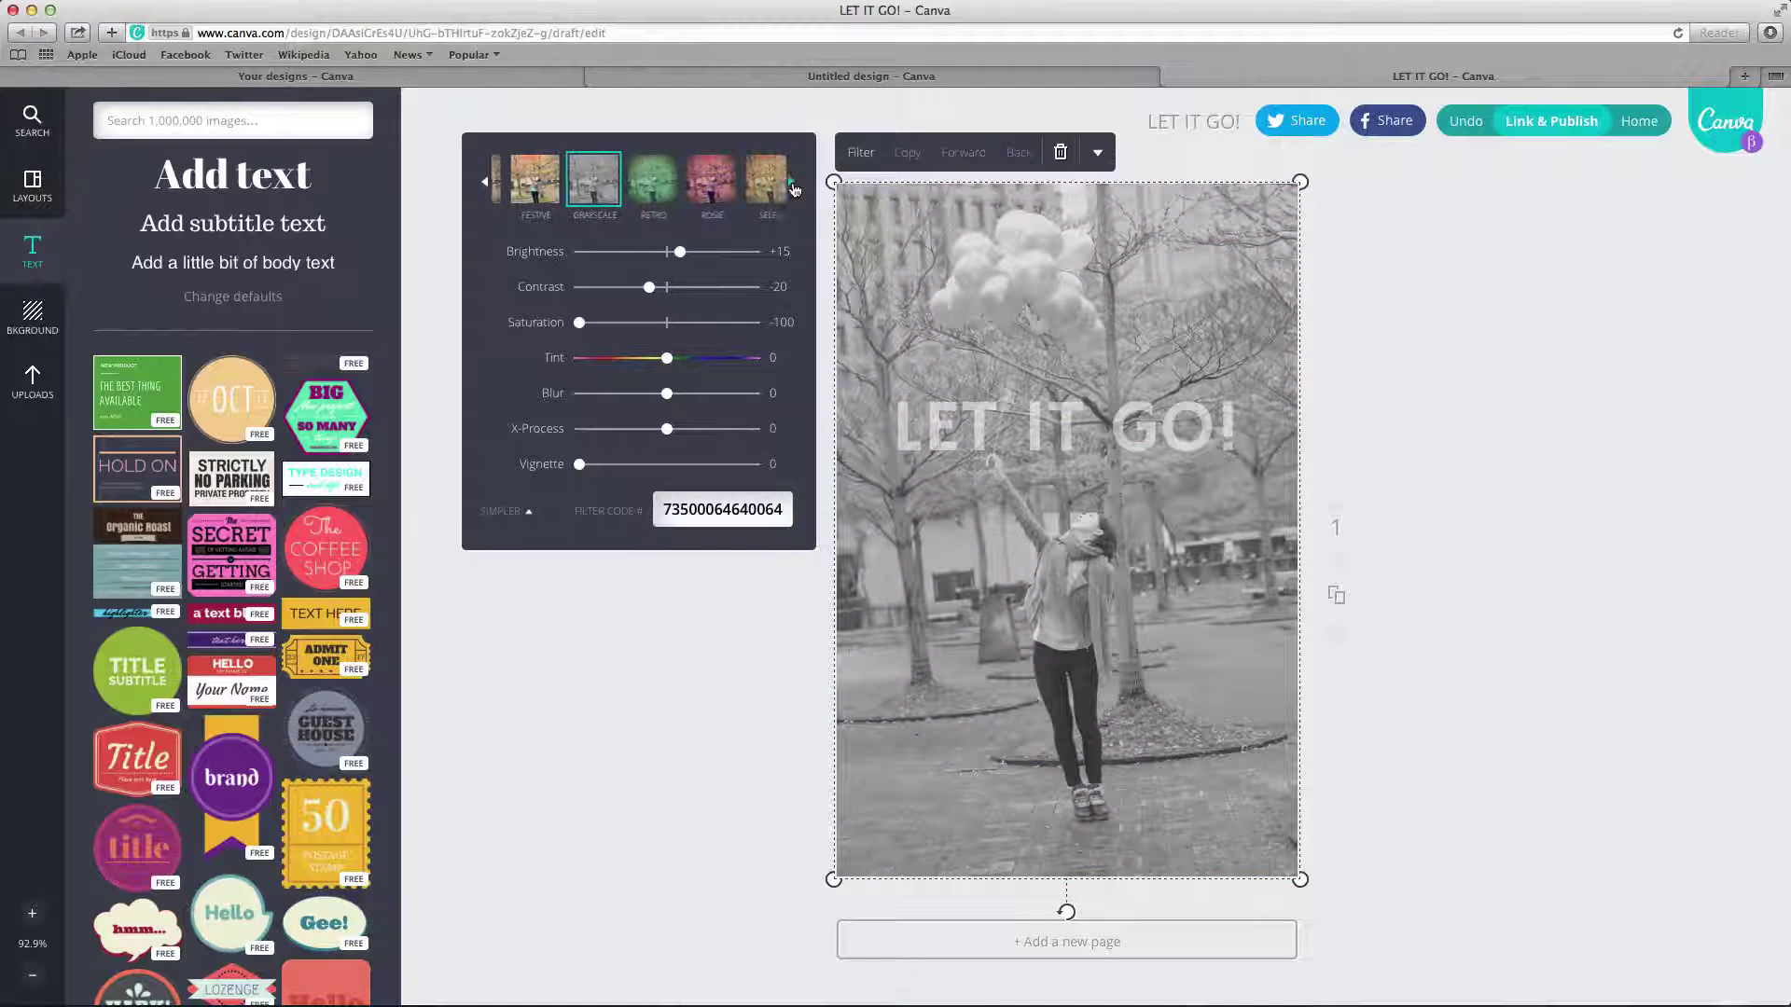
{"action": "left_click", "coordinate": [793, 190]}
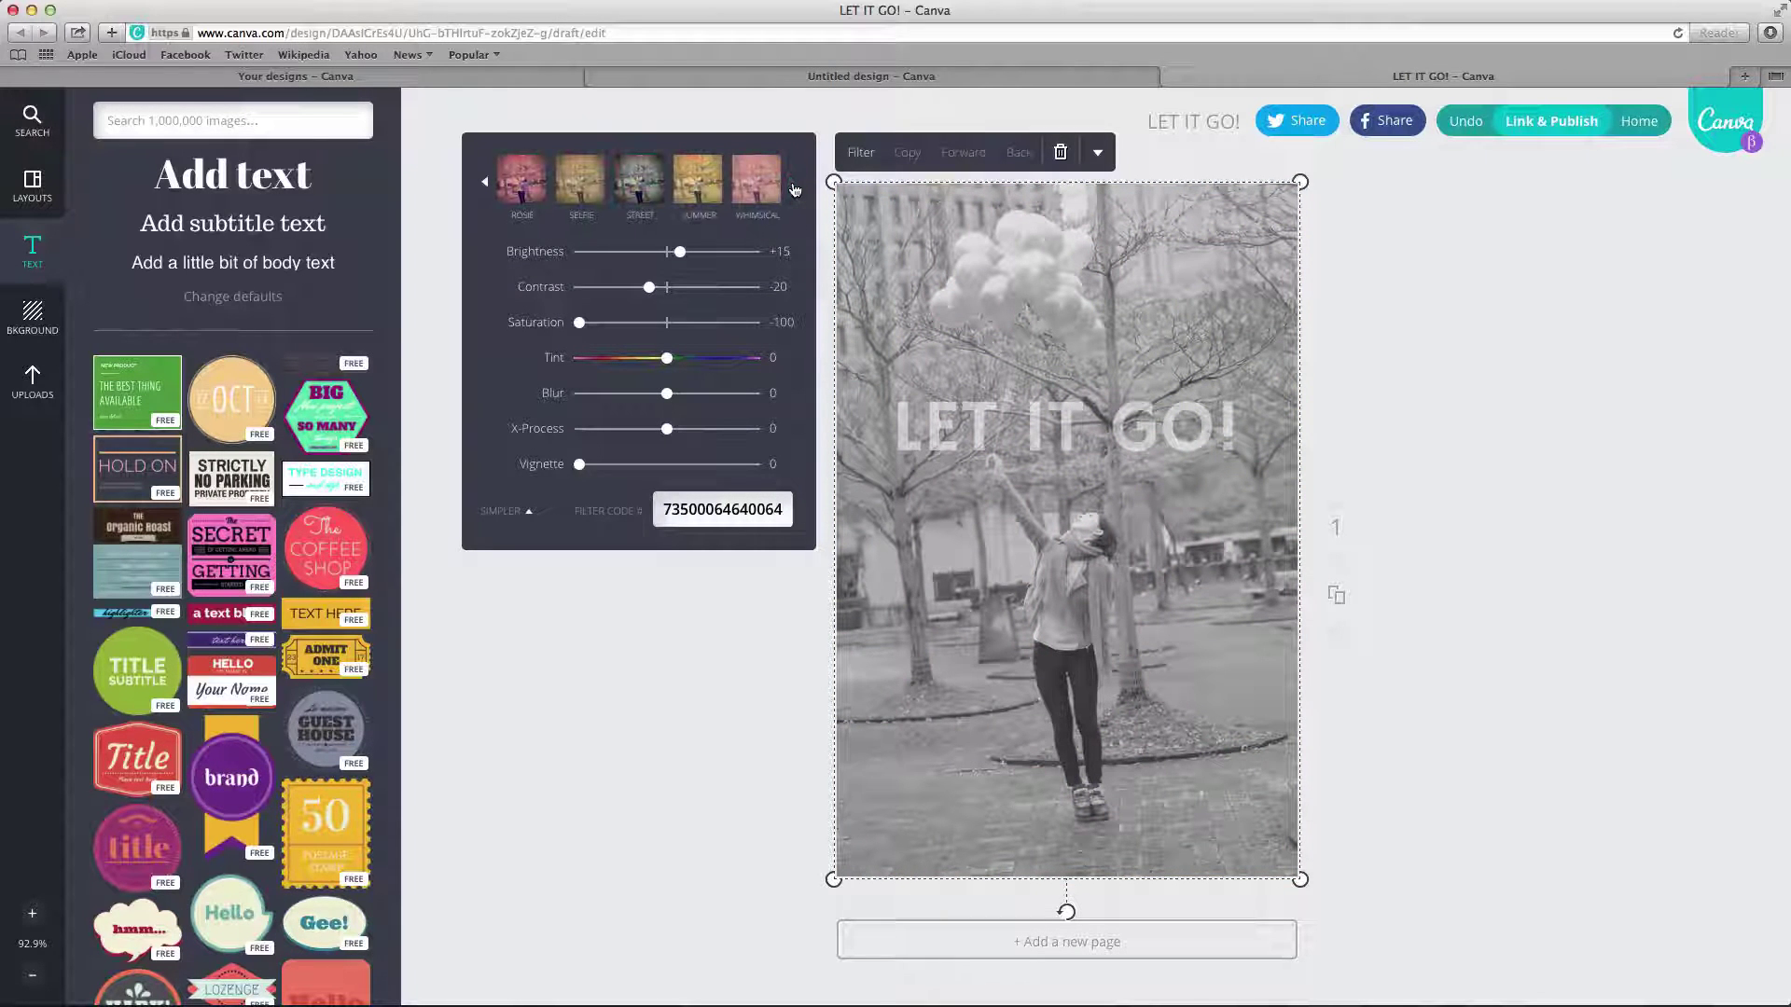
{"action": "left_click", "coordinate": [751, 191]}
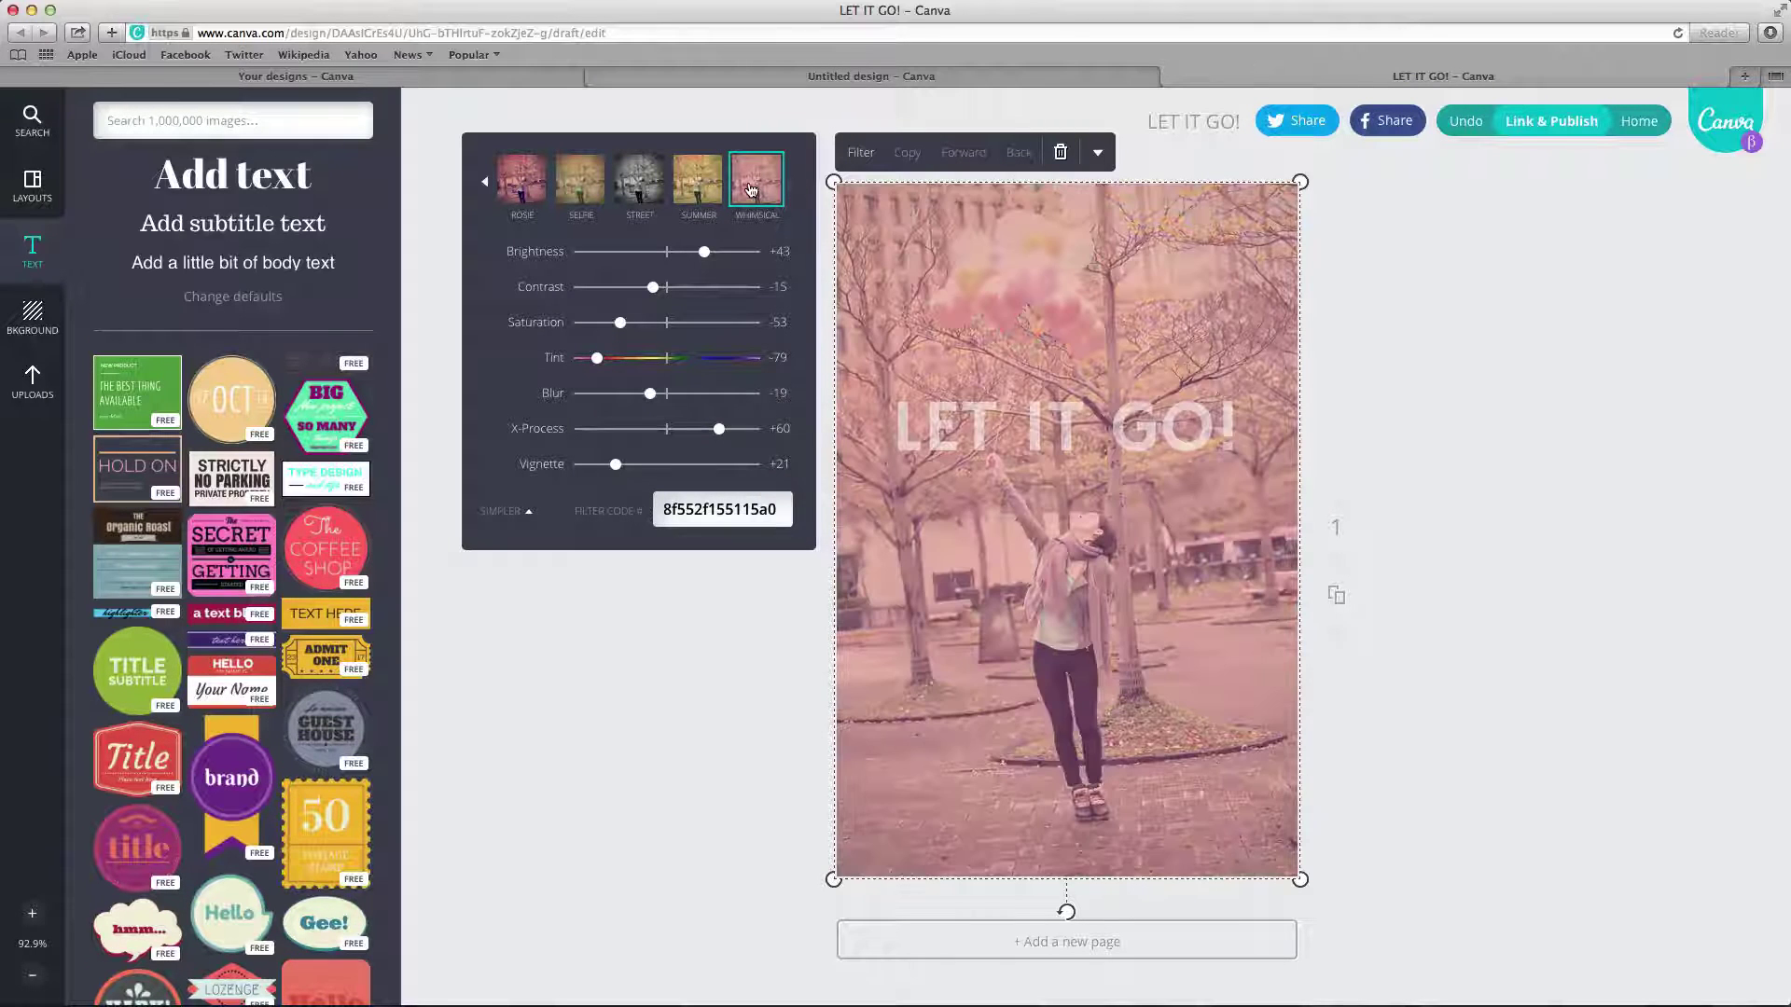
{"action": "left_click", "coordinate": [685, 193]}
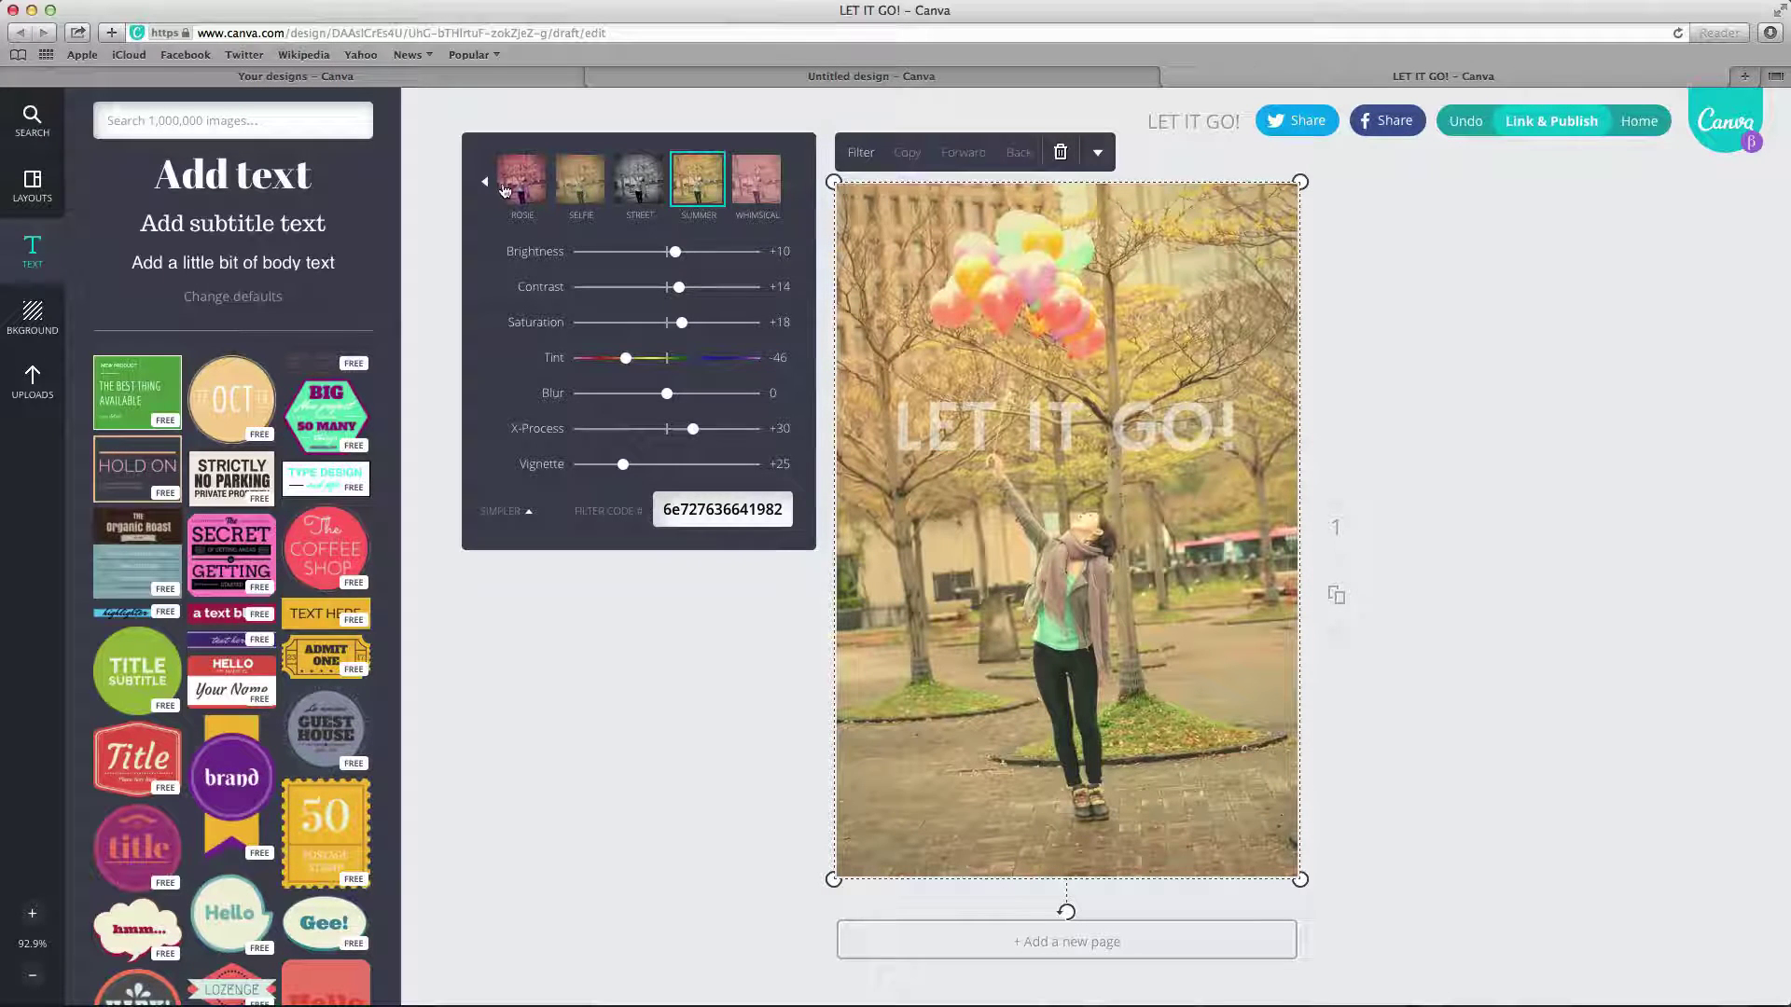
{"action": "left_click", "coordinate": [485, 186]}
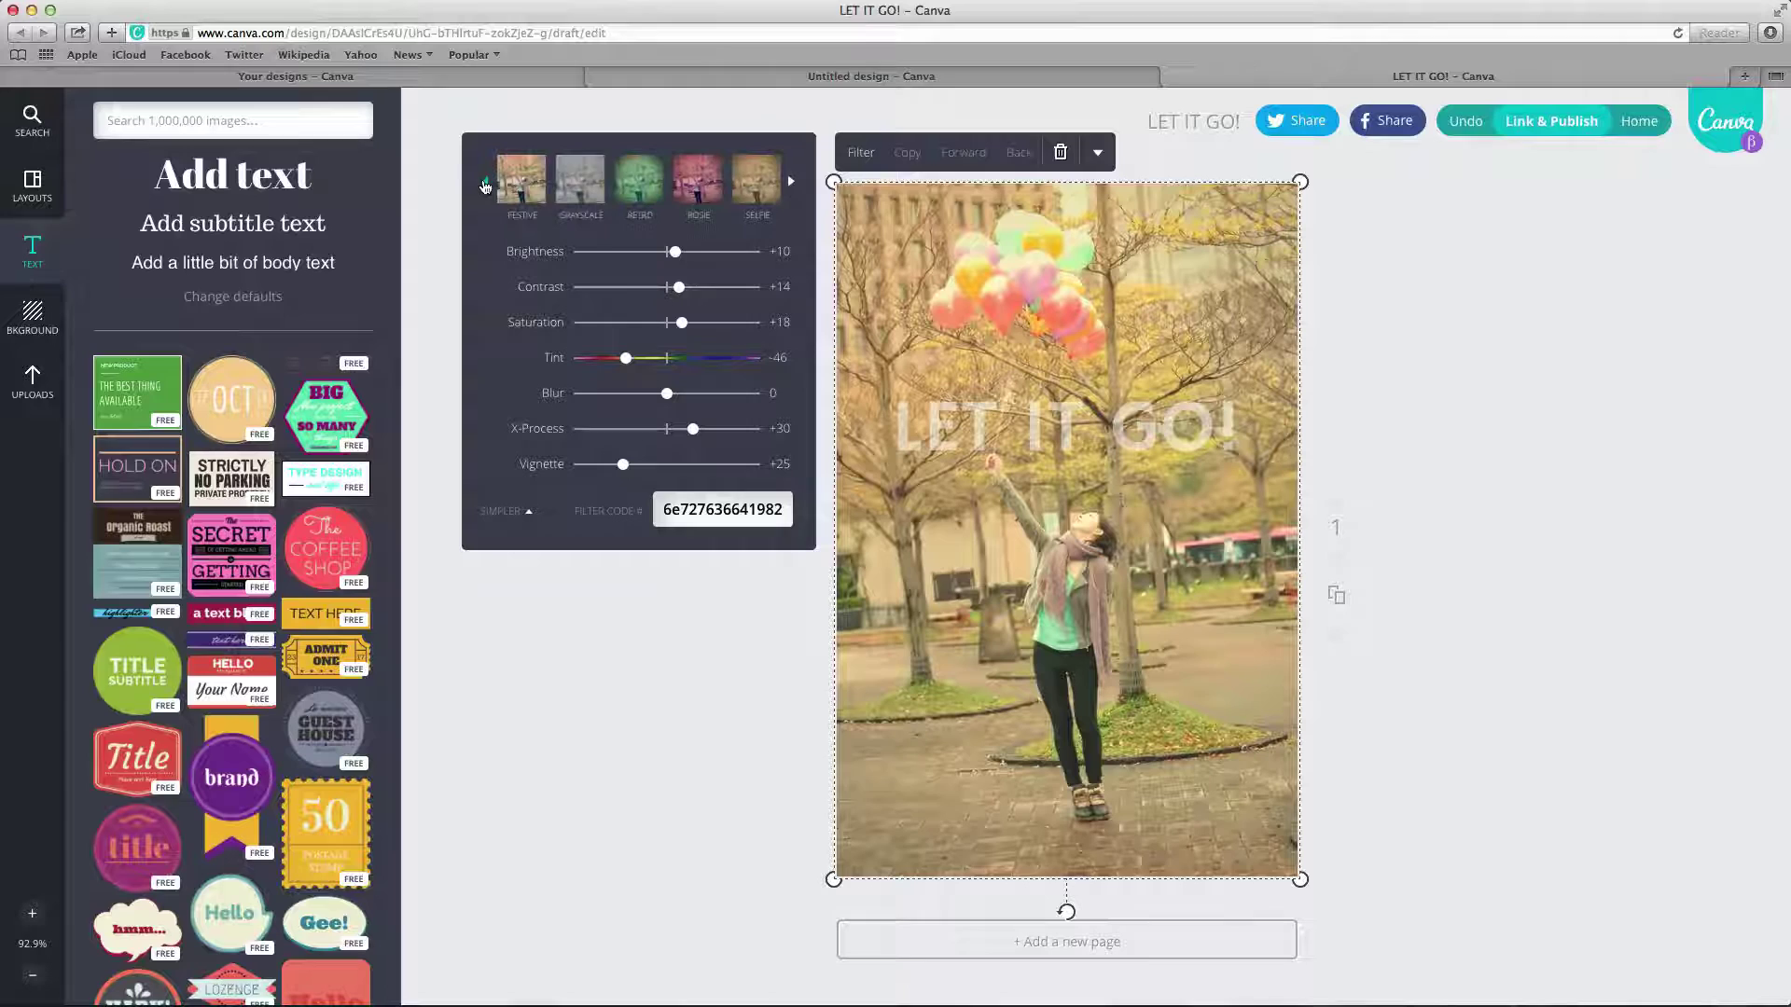
{"action": "left_click", "coordinate": [485, 187]}
{"action": "left_click", "coordinate": [698, 187]}
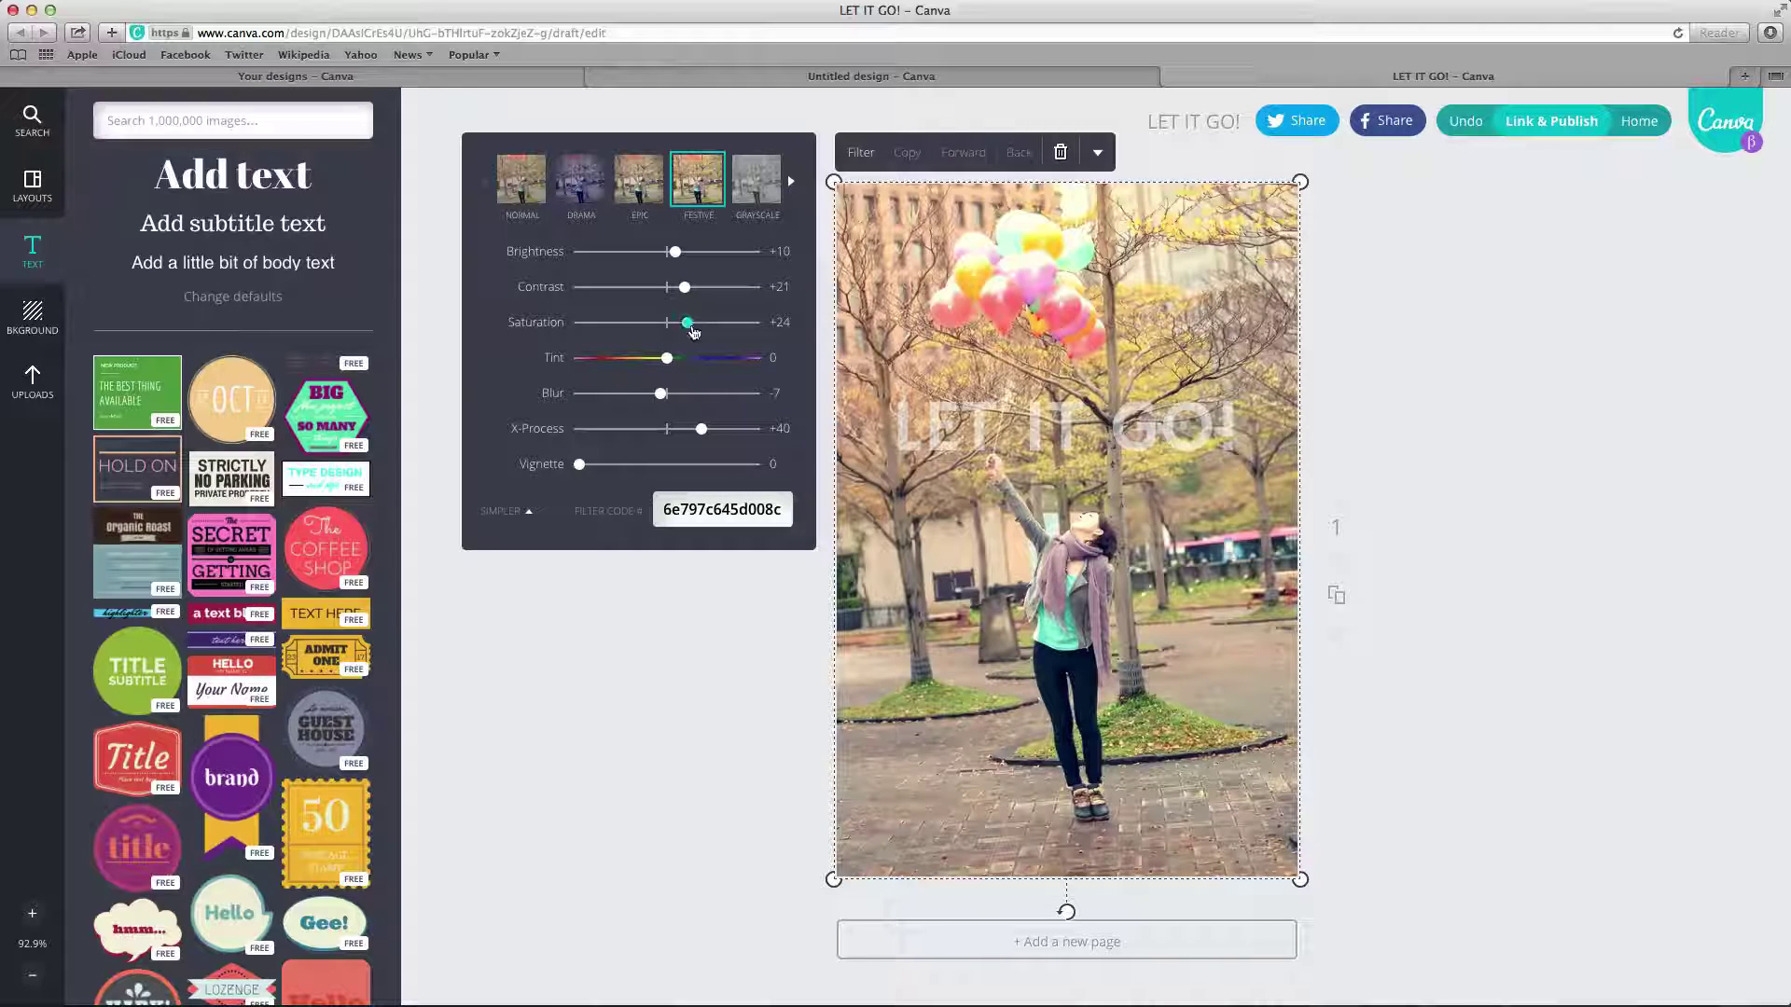
Fine-tune the Festive filter's sliders: contrast +71, brightness -13, vignette about +87.
{"action": "left_click_drag", "start_coordinate": [694, 333], "coordinate": [668, 297]}
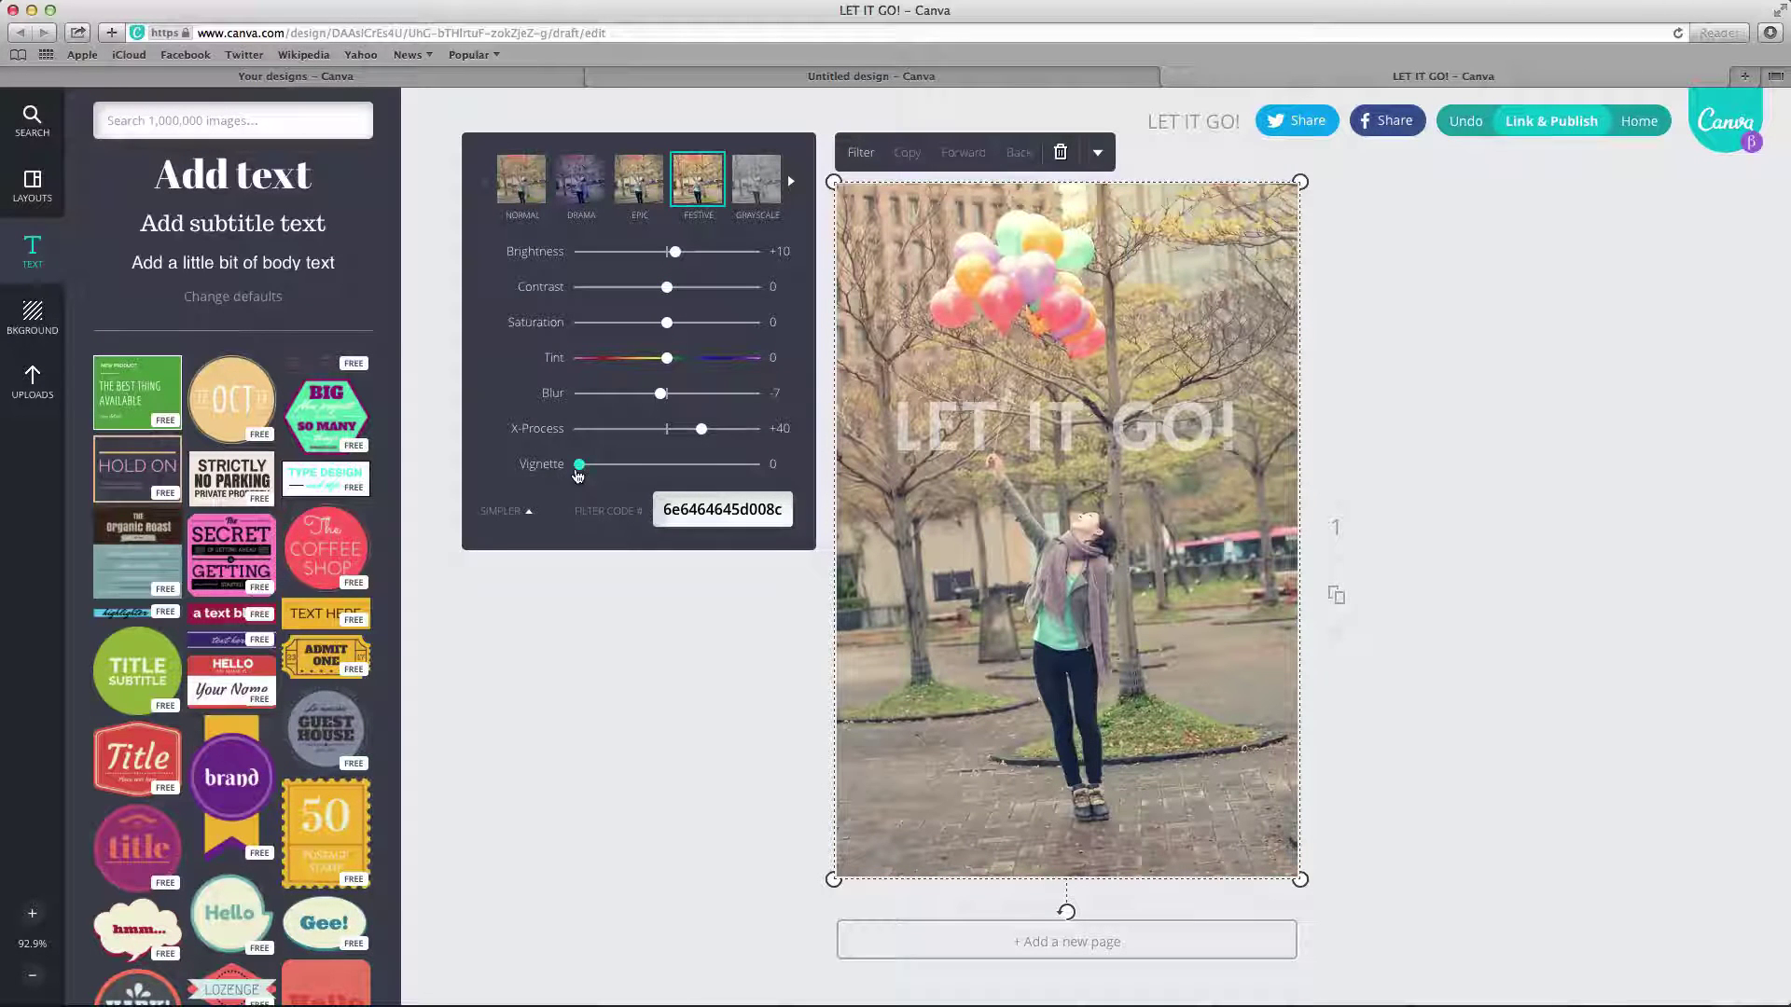
{"action": "left_click_drag", "start_coordinate": [579, 475], "coordinate": [741, 475]}
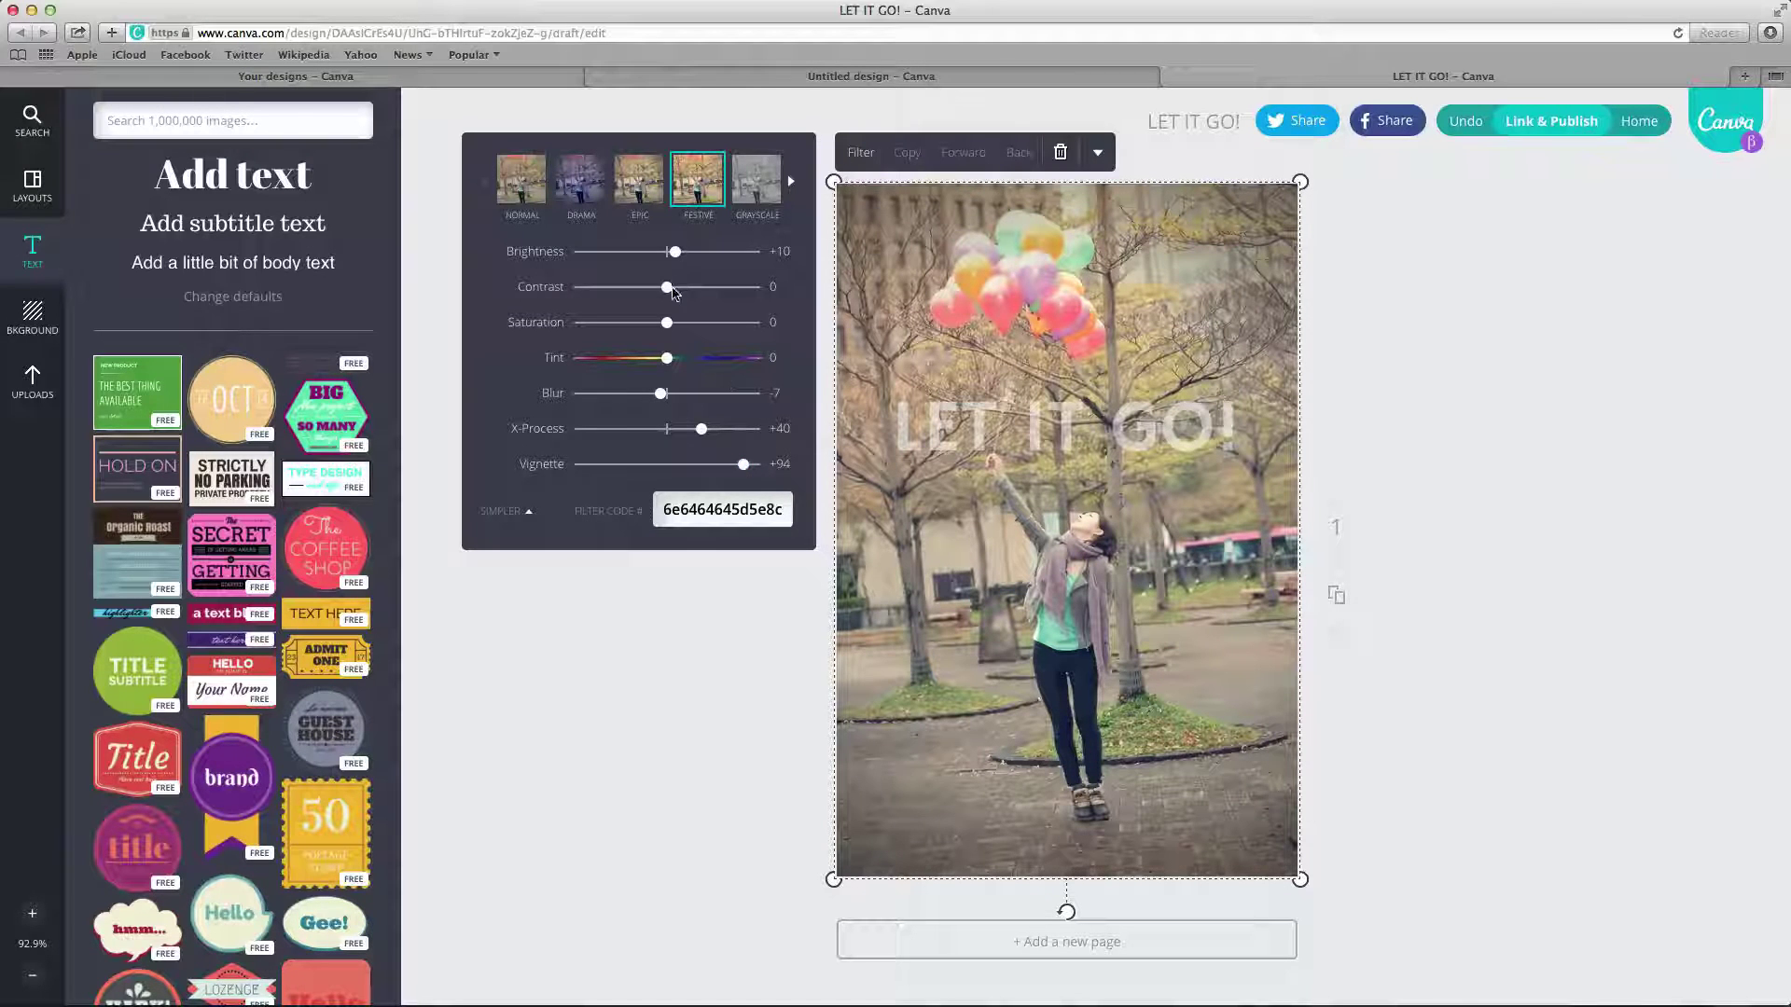
{"action": "left_click_drag", "start_coordinate": [673, 292], "coordinate": [732, 296]}
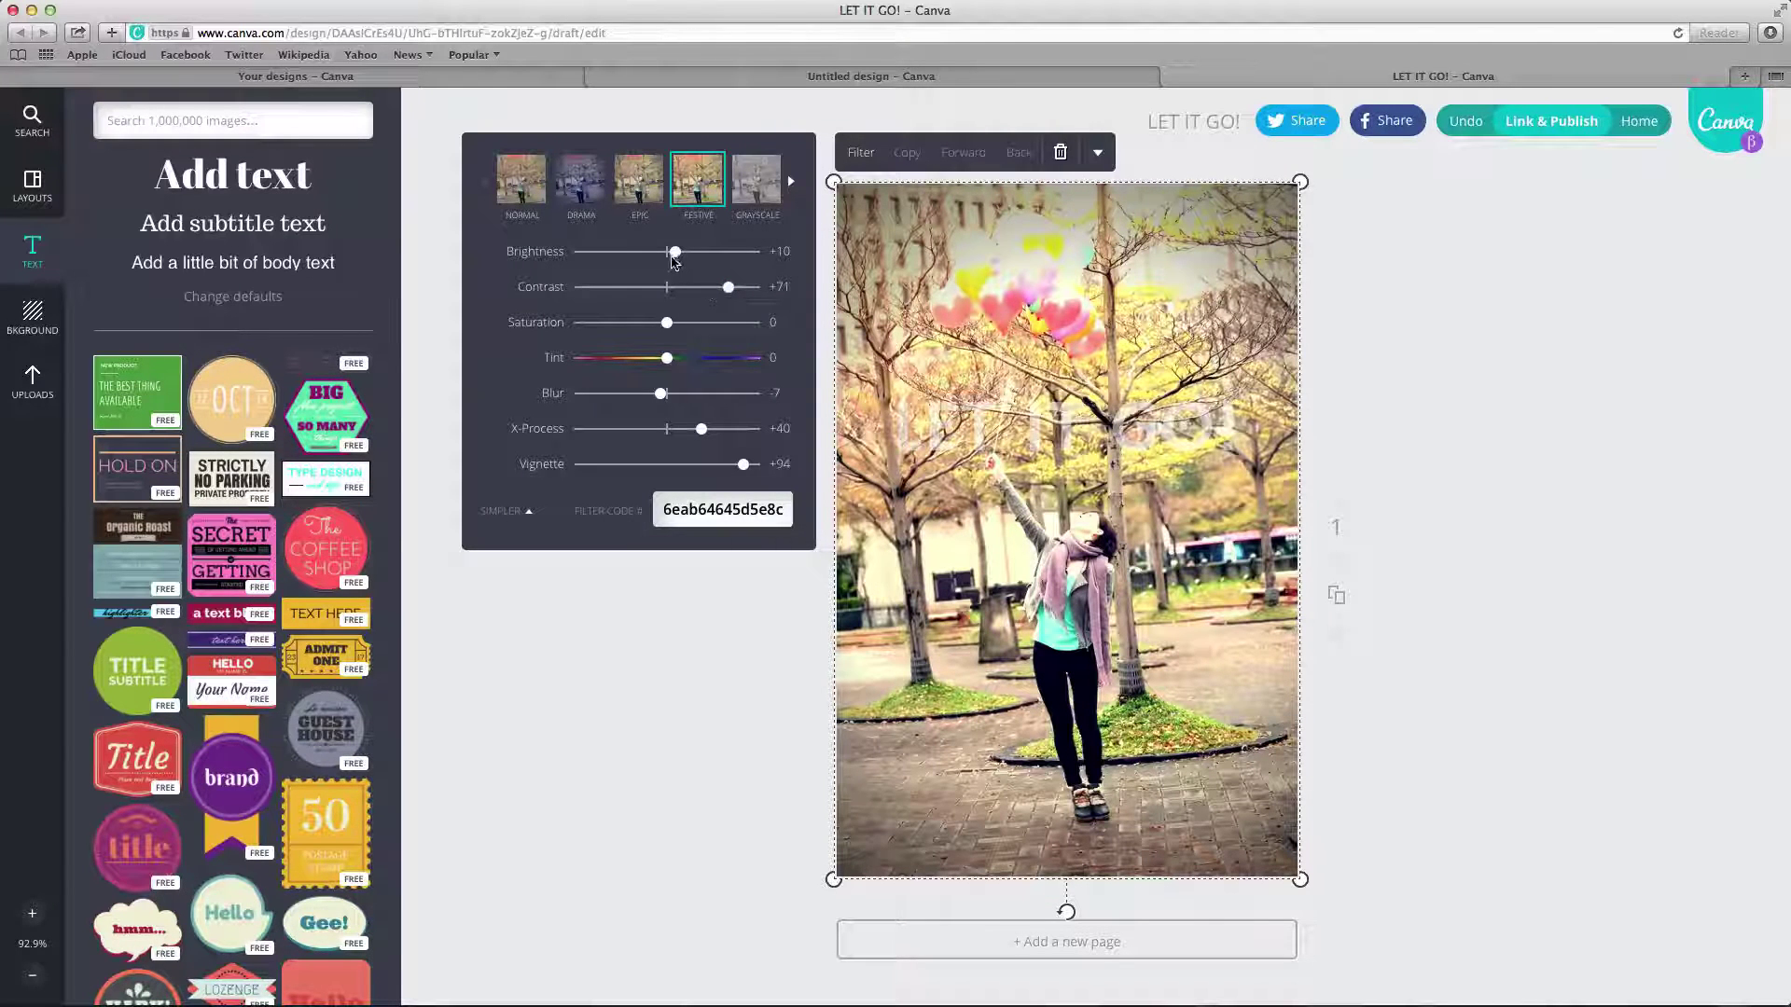
{"action": "left_click_drag", "start_coordinate": [672, 258], "coordinate": [657, 262]}
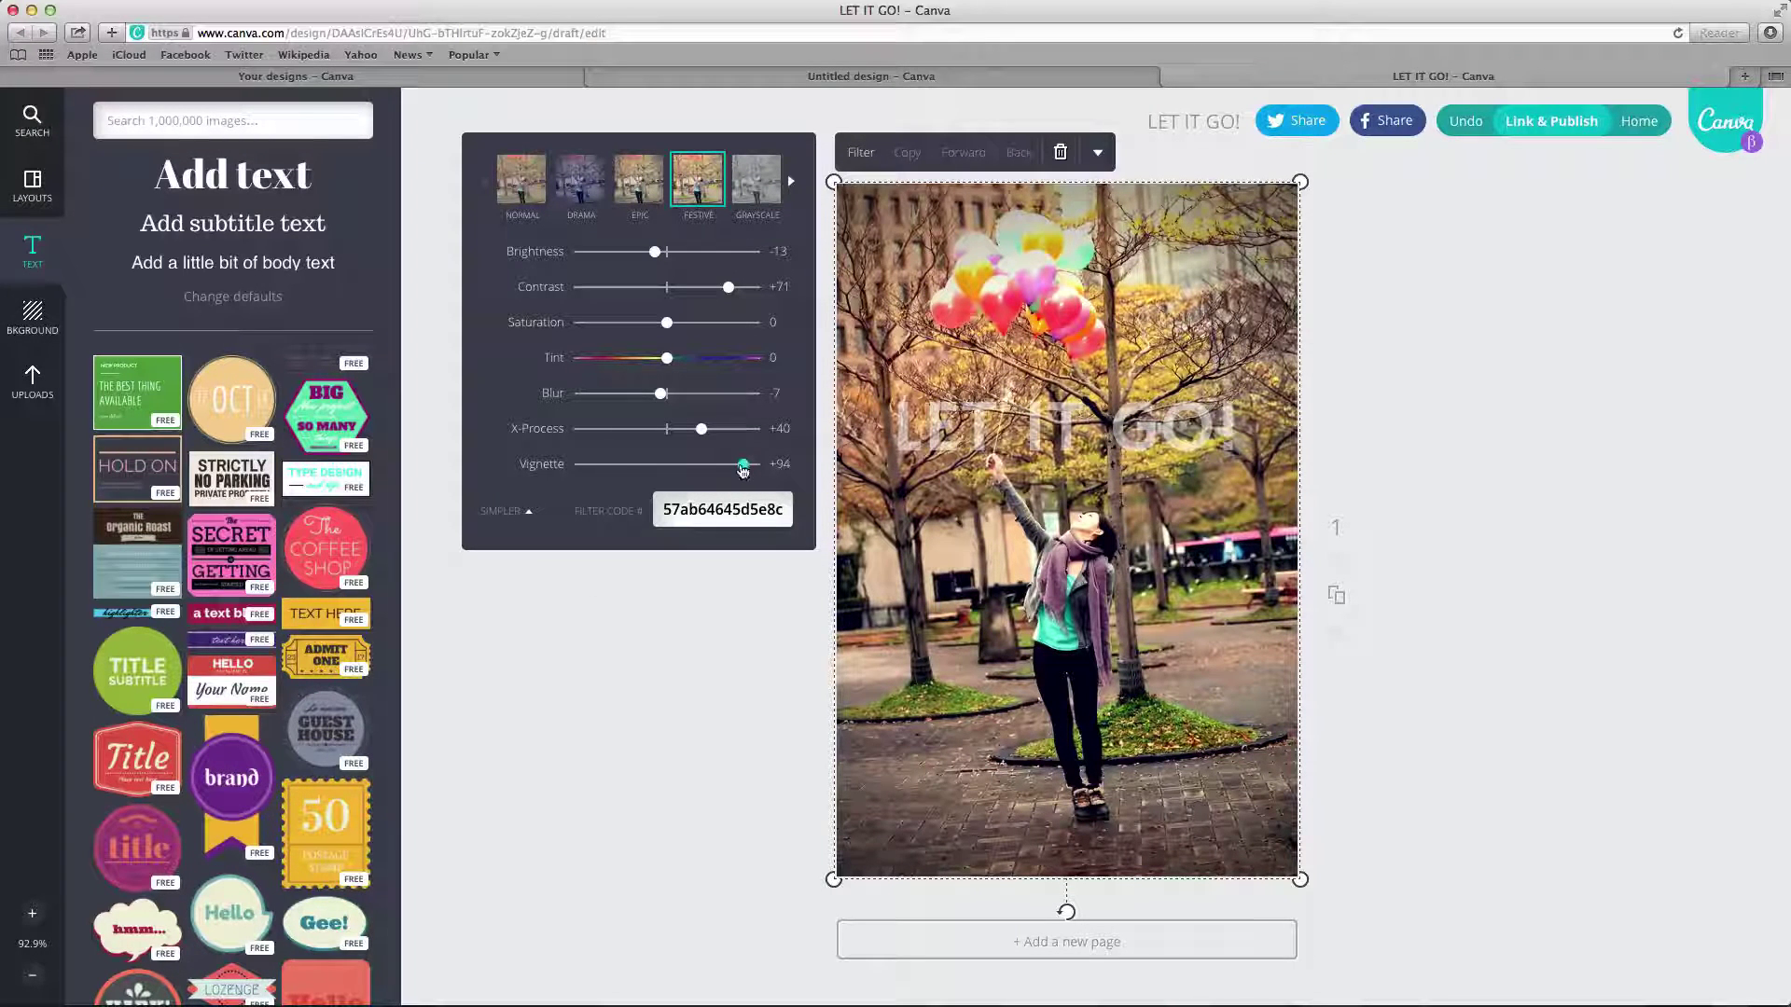
{"action": "mouse_move", "coordinate": [743, 469]}
{"action": "left_mouse_down"}
{"action": "mouse_move", "coordinate": [695, 468]}
{"action": "mouse_move", "coordinate": [734, 468]}
{"action": "left_mouse_up"}
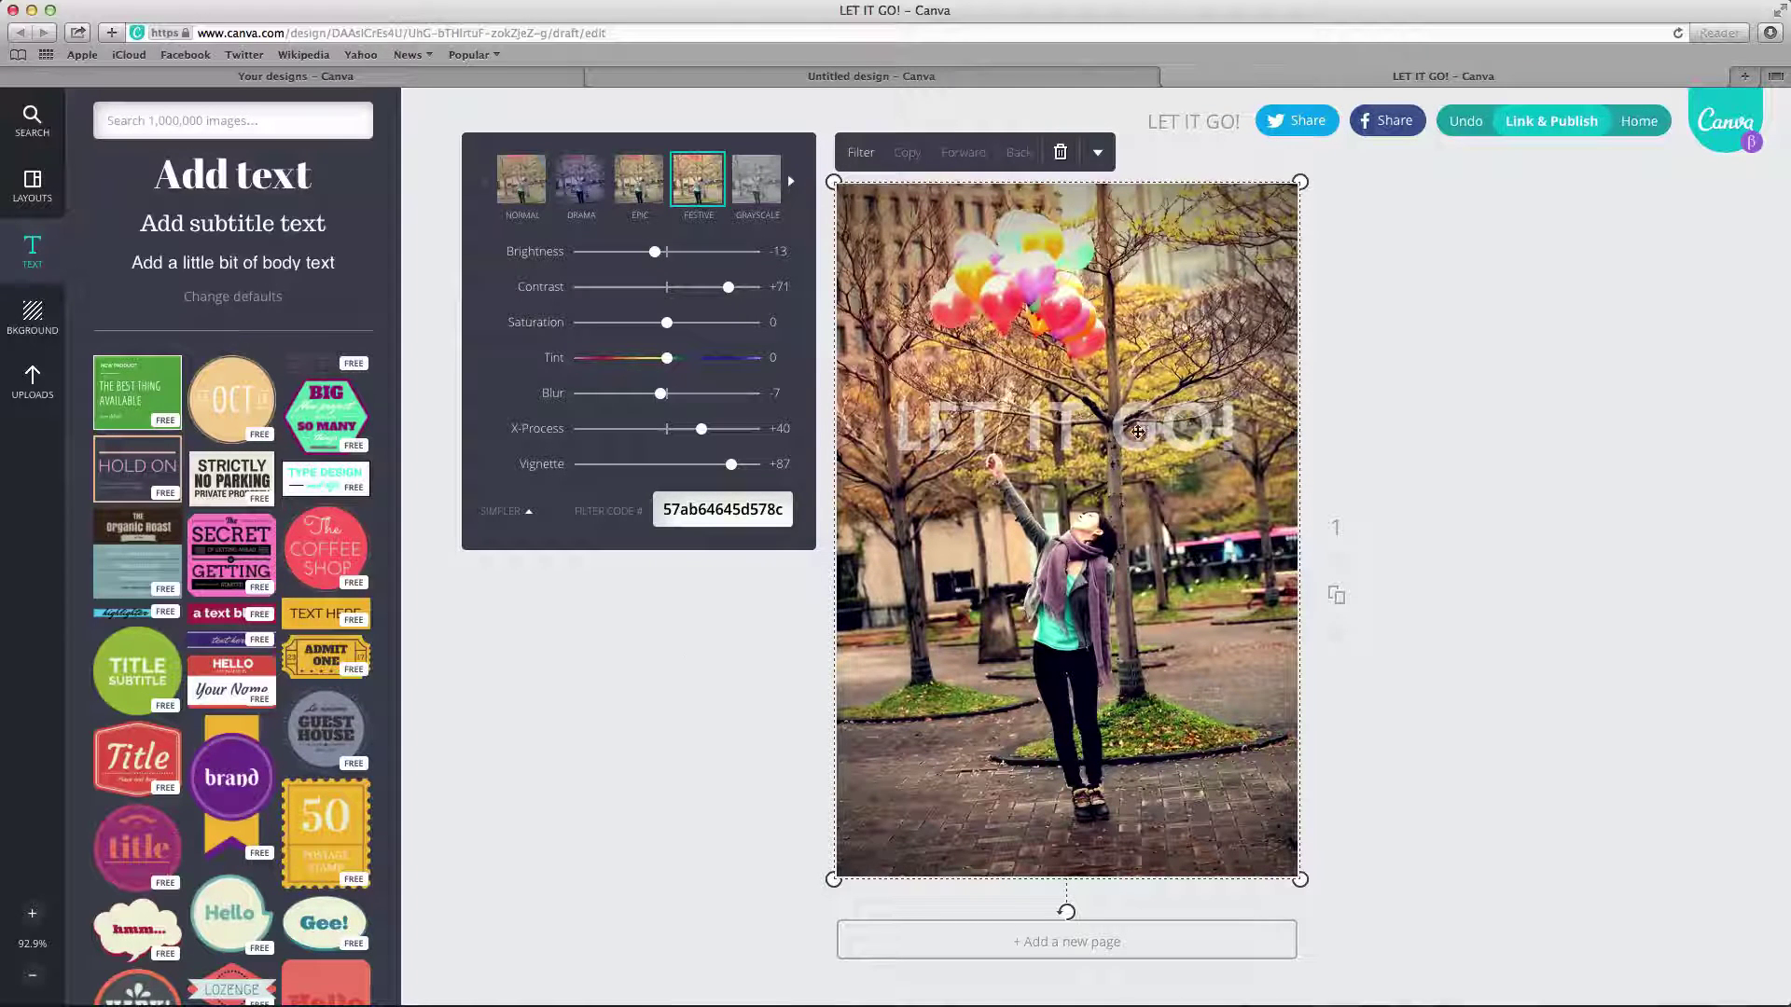
Set the LET IT GO! text's transparency to 100 so it is fully opaque.
{"action": "left_click", "coordinate": [1088, 428]}
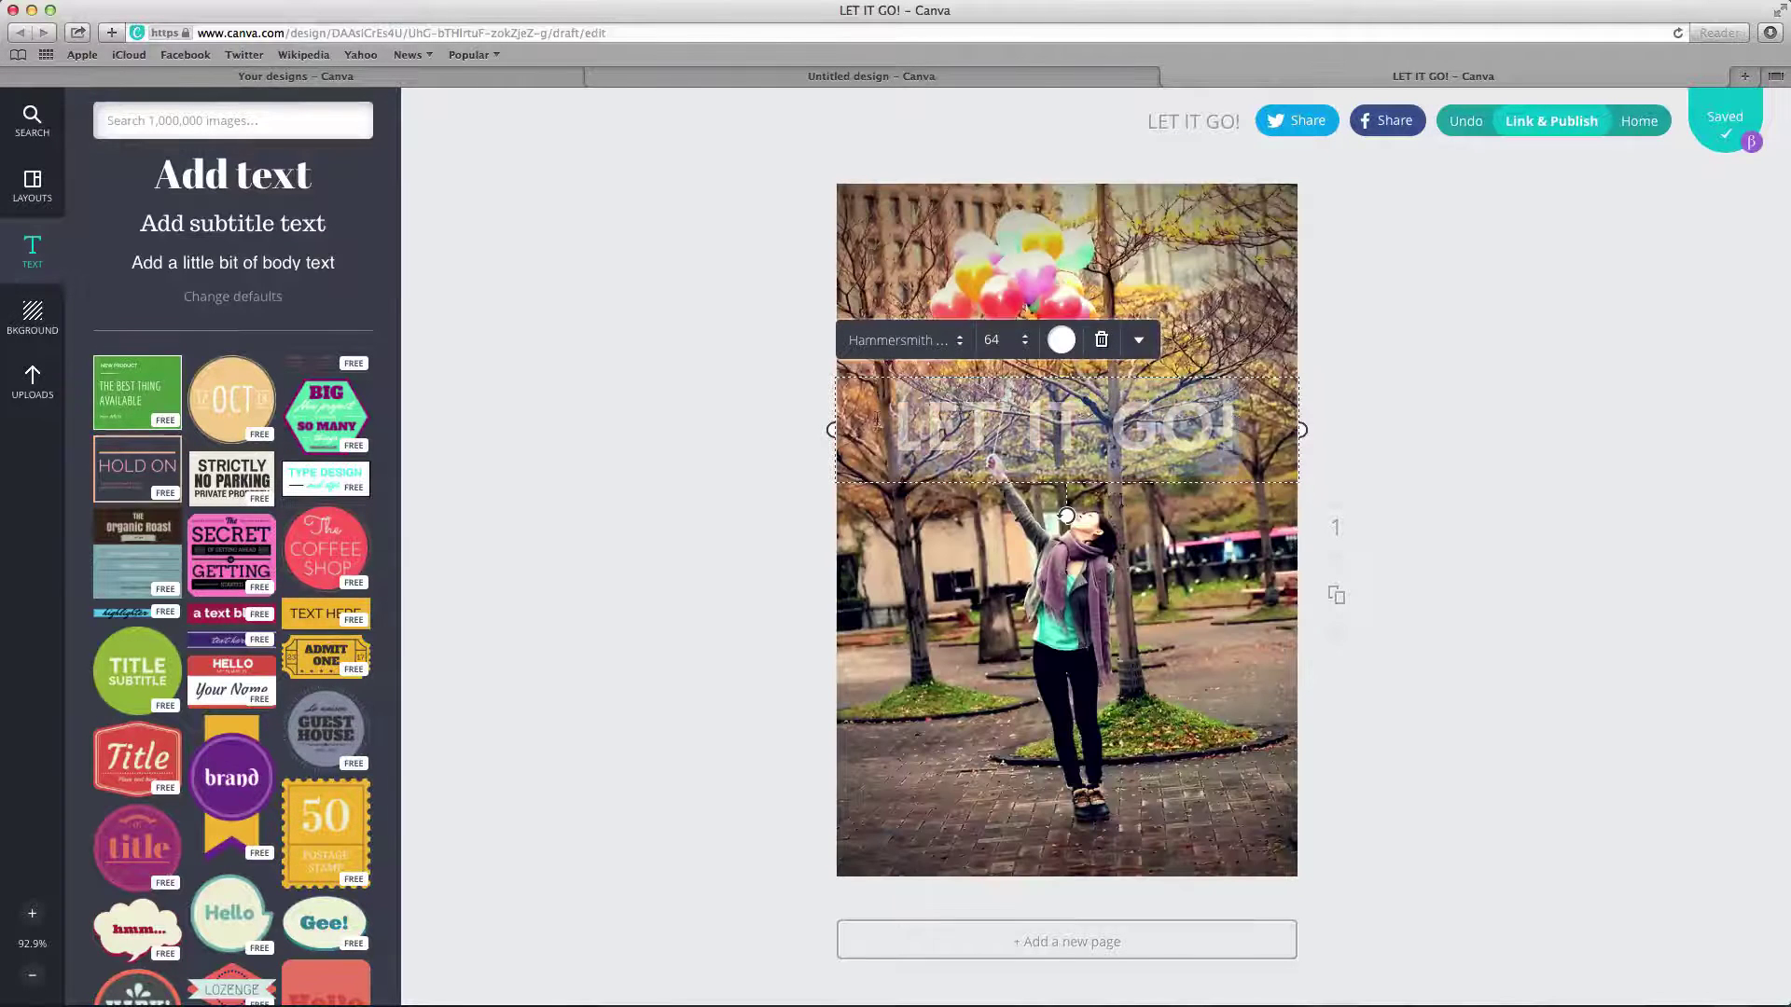
{"action": "left_click", "coordinate": [1138, 339]}
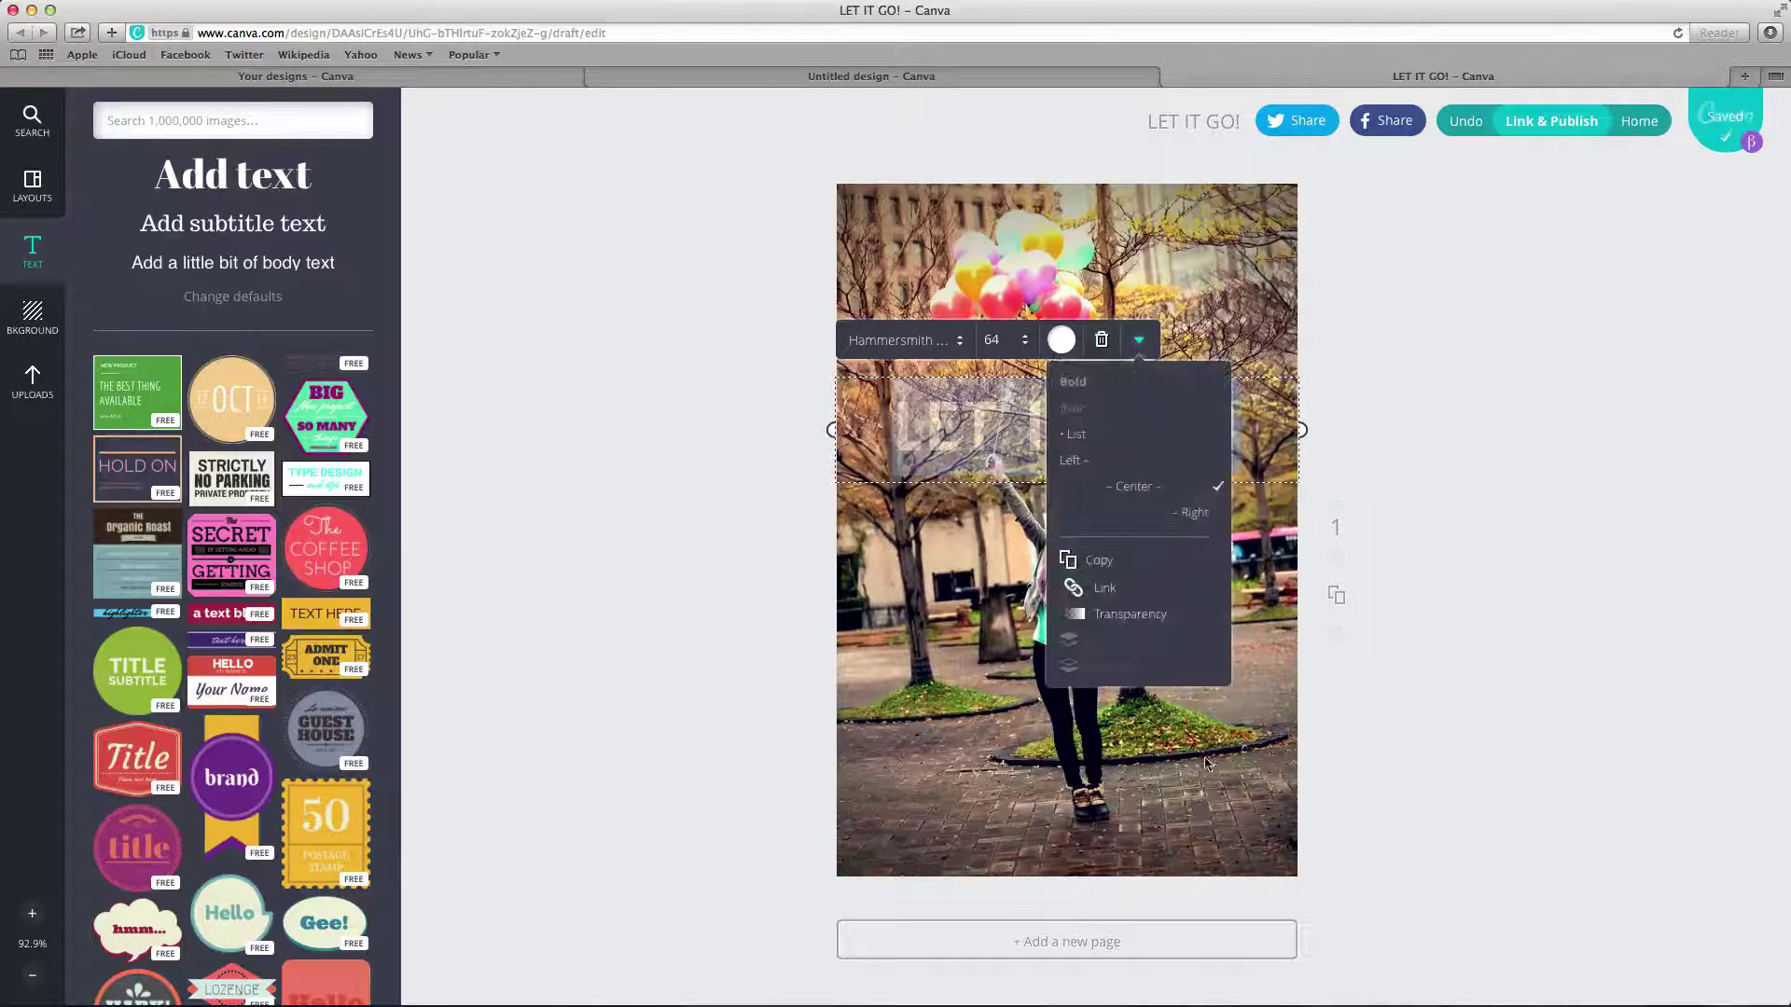
{"action": "left_click", "coordinate": [1159, 616]}
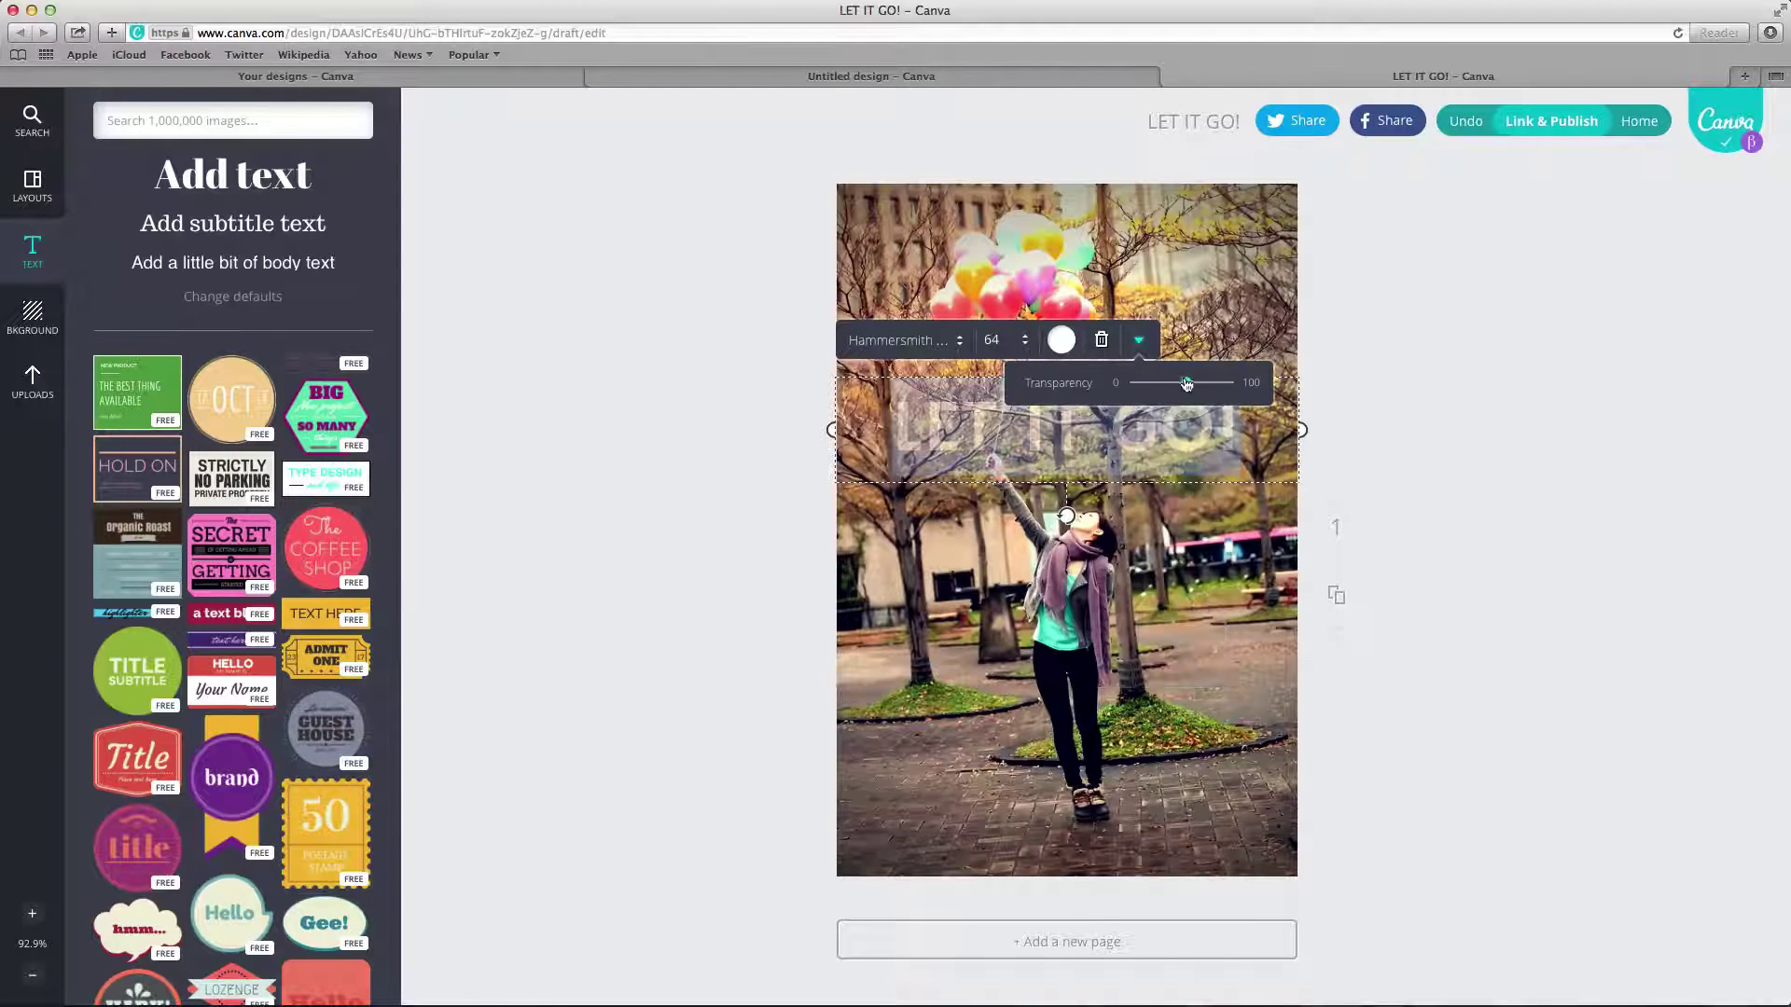
{"action": "left_click_drag", "start_coordinate": [1185, 383], "coordinate": [1213, 385]}
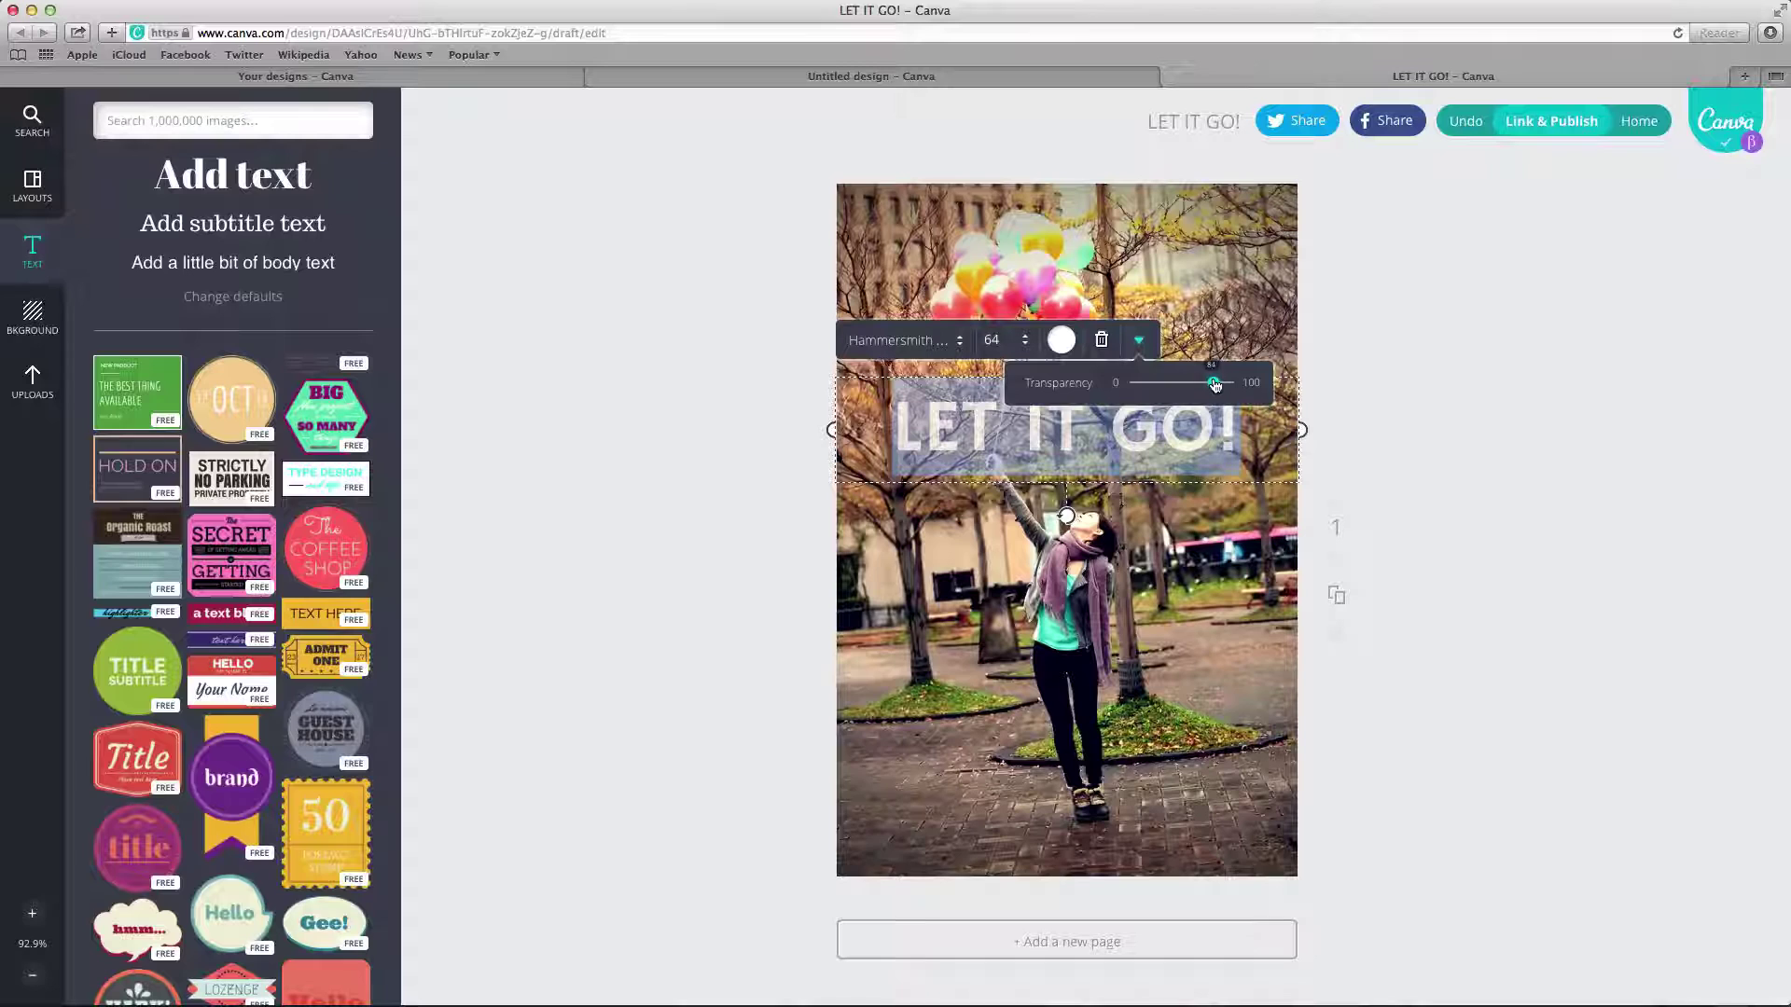
Check the result, then reselect and highlight all of the LET IT GO! text.
{"action": "left_click", "coordinate": [755, 595]}
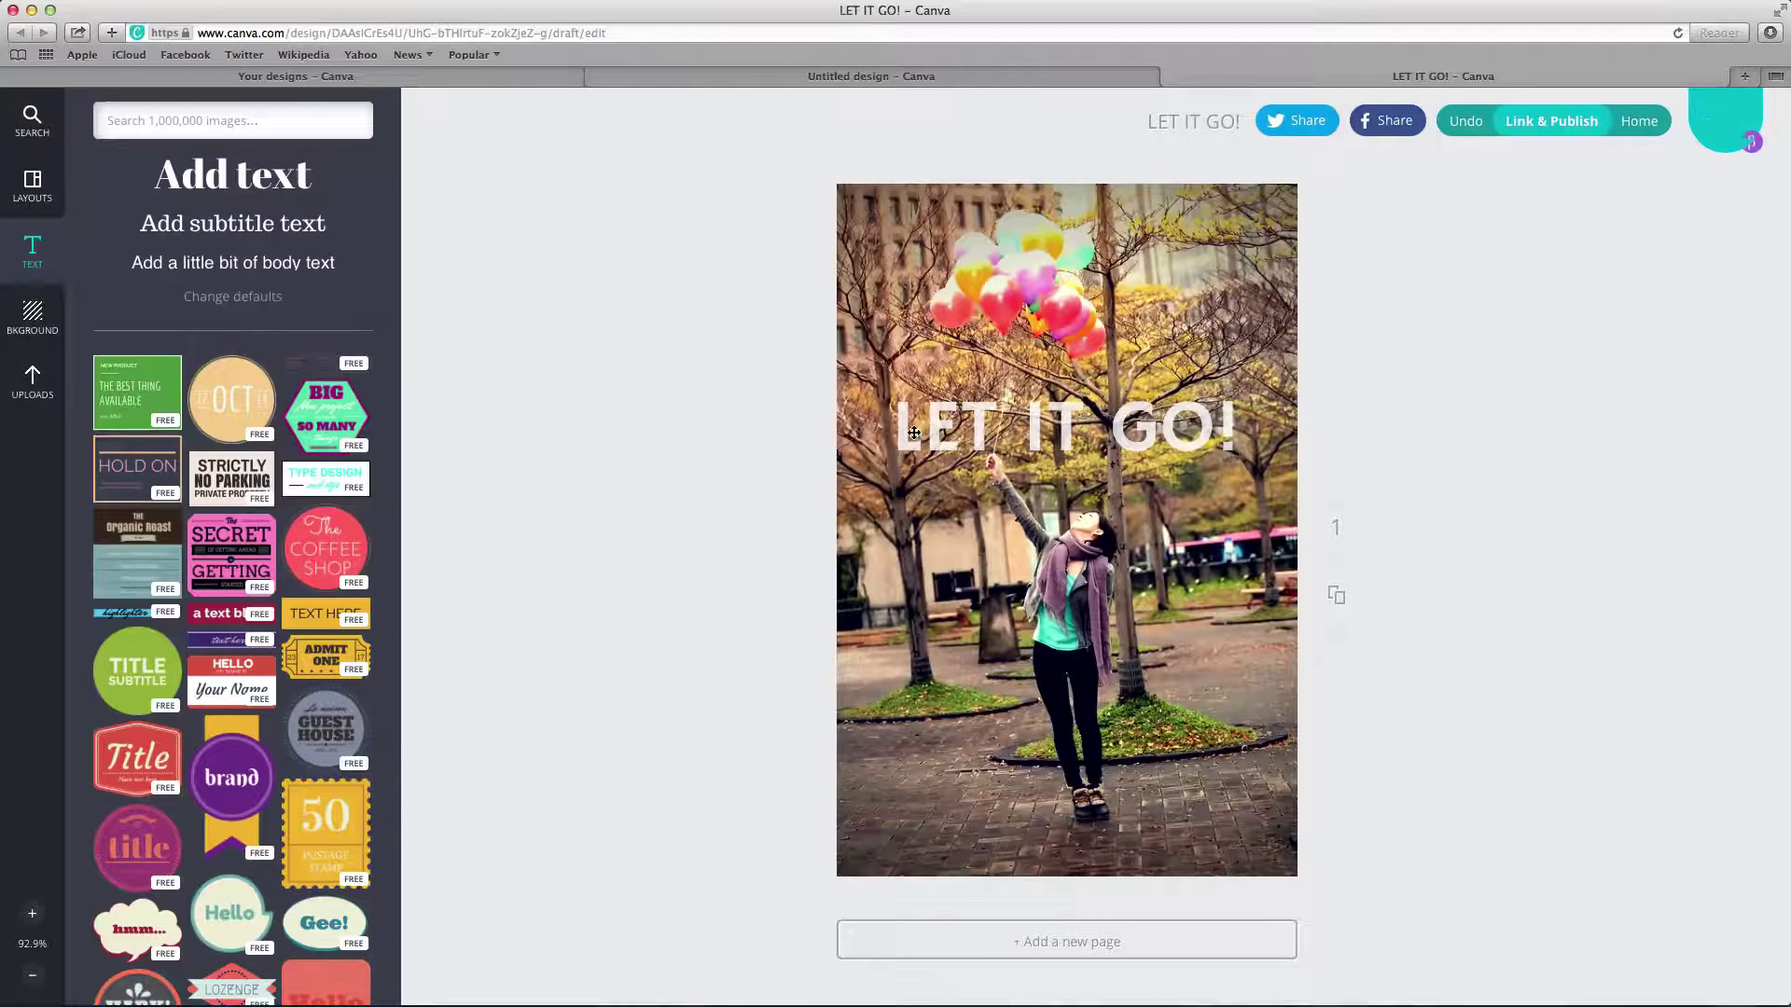
{"action": "left_click", "coordinate": [1008, 435]}
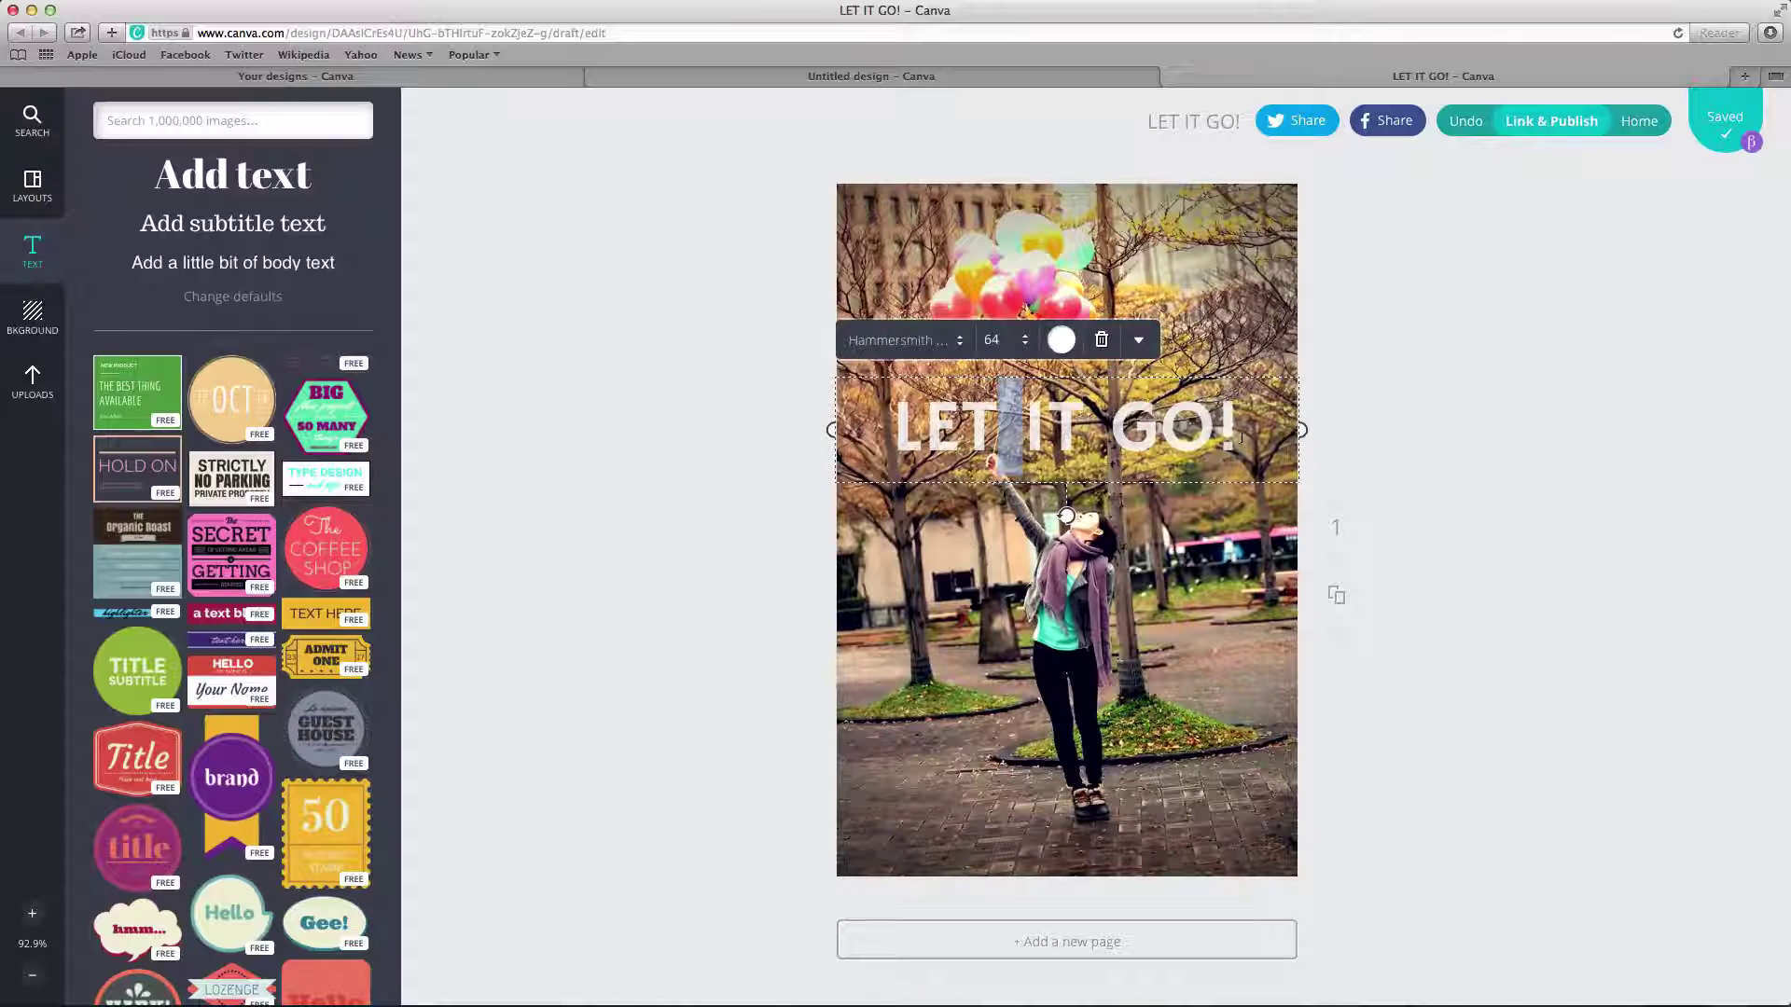
{"action": "left_click_drag", "start_coordinate": [1240, 436], "coordinate": [891, 424]}
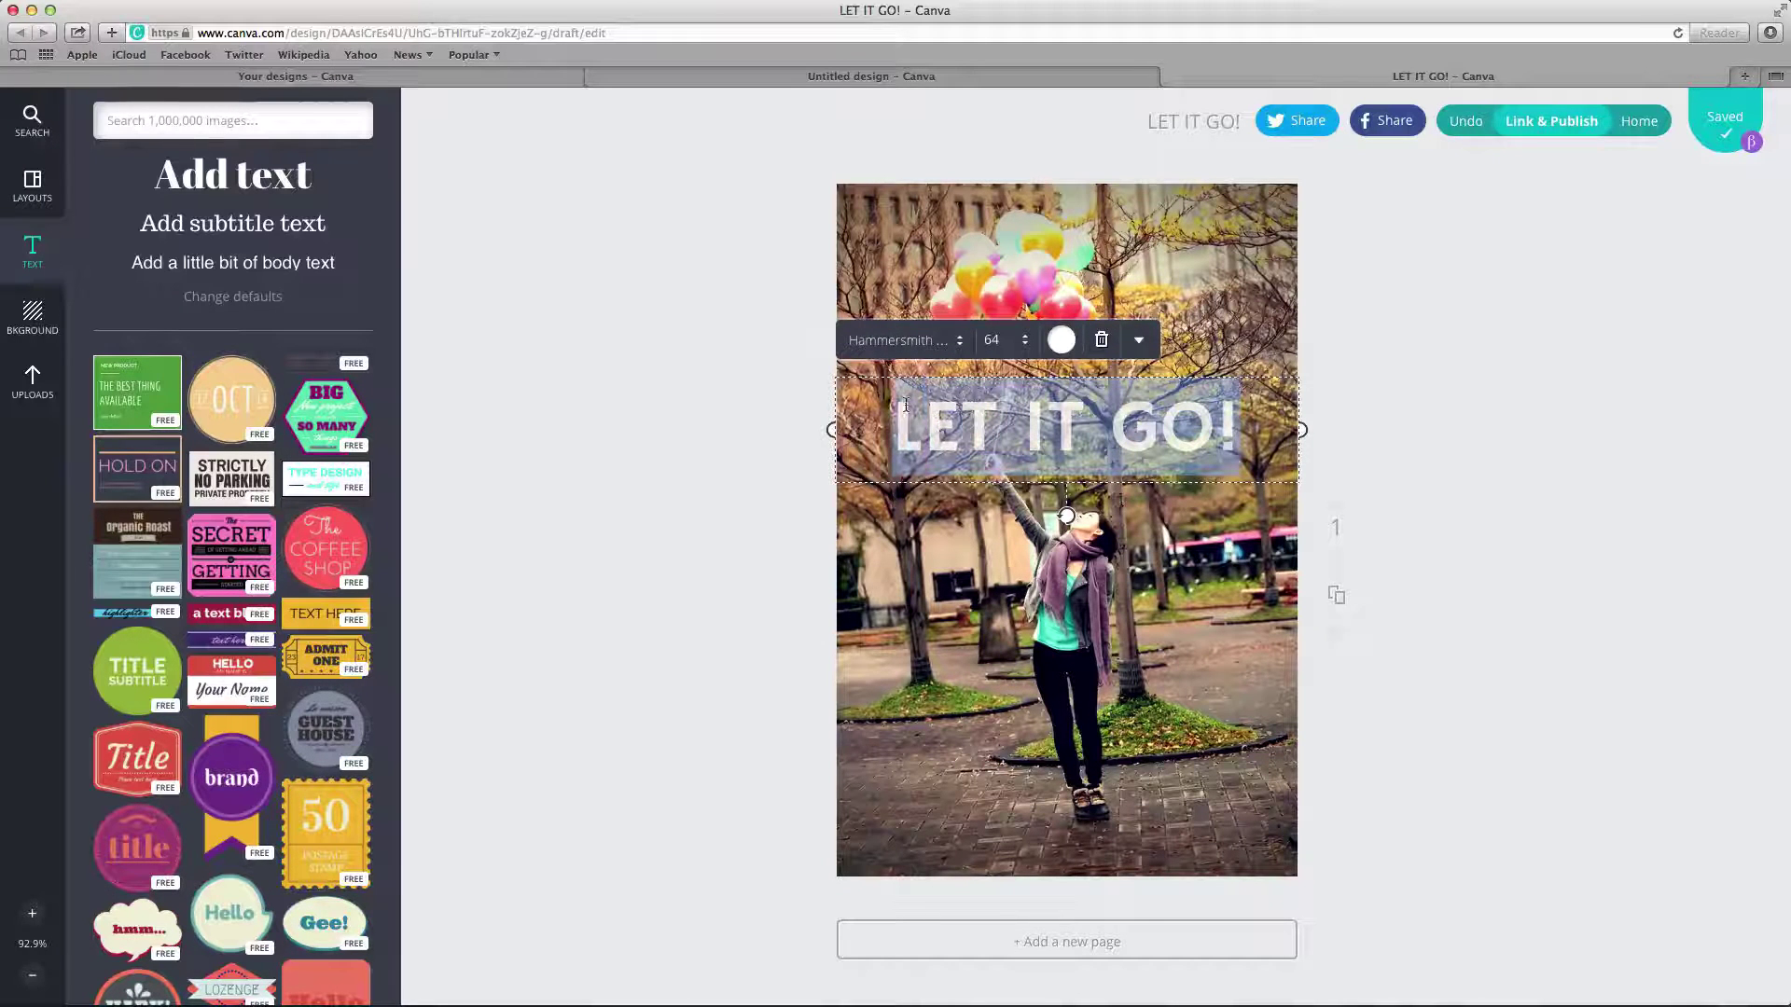
Browse the font list, keep Anton unchanged, and reselect the LET IT GO! text box.
{"action": "left_click", "coordinate": [961, 341]}
{"action": "scroll", "coordinate": [970, 363], "scroll_direction": "up", "scroll_amount": 1}
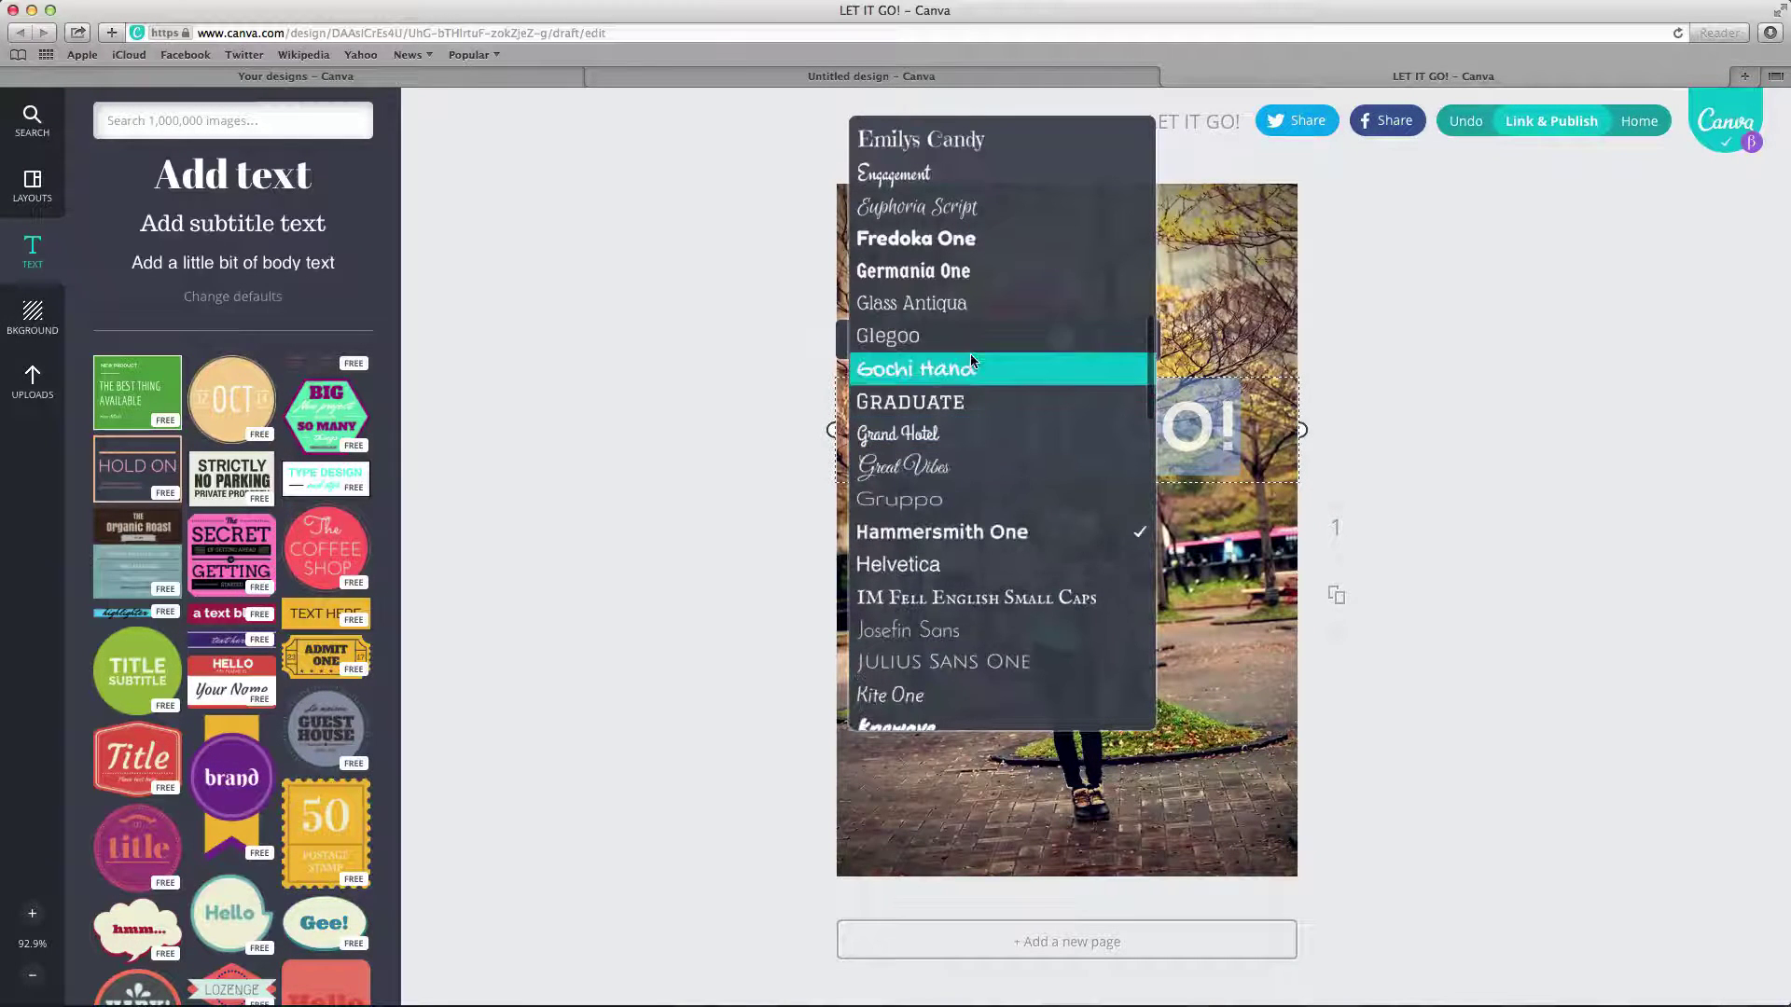
{"action": "scroll", "coordinate": [971, 361], "scroll_direction": "up", "scroll_amount": 5}
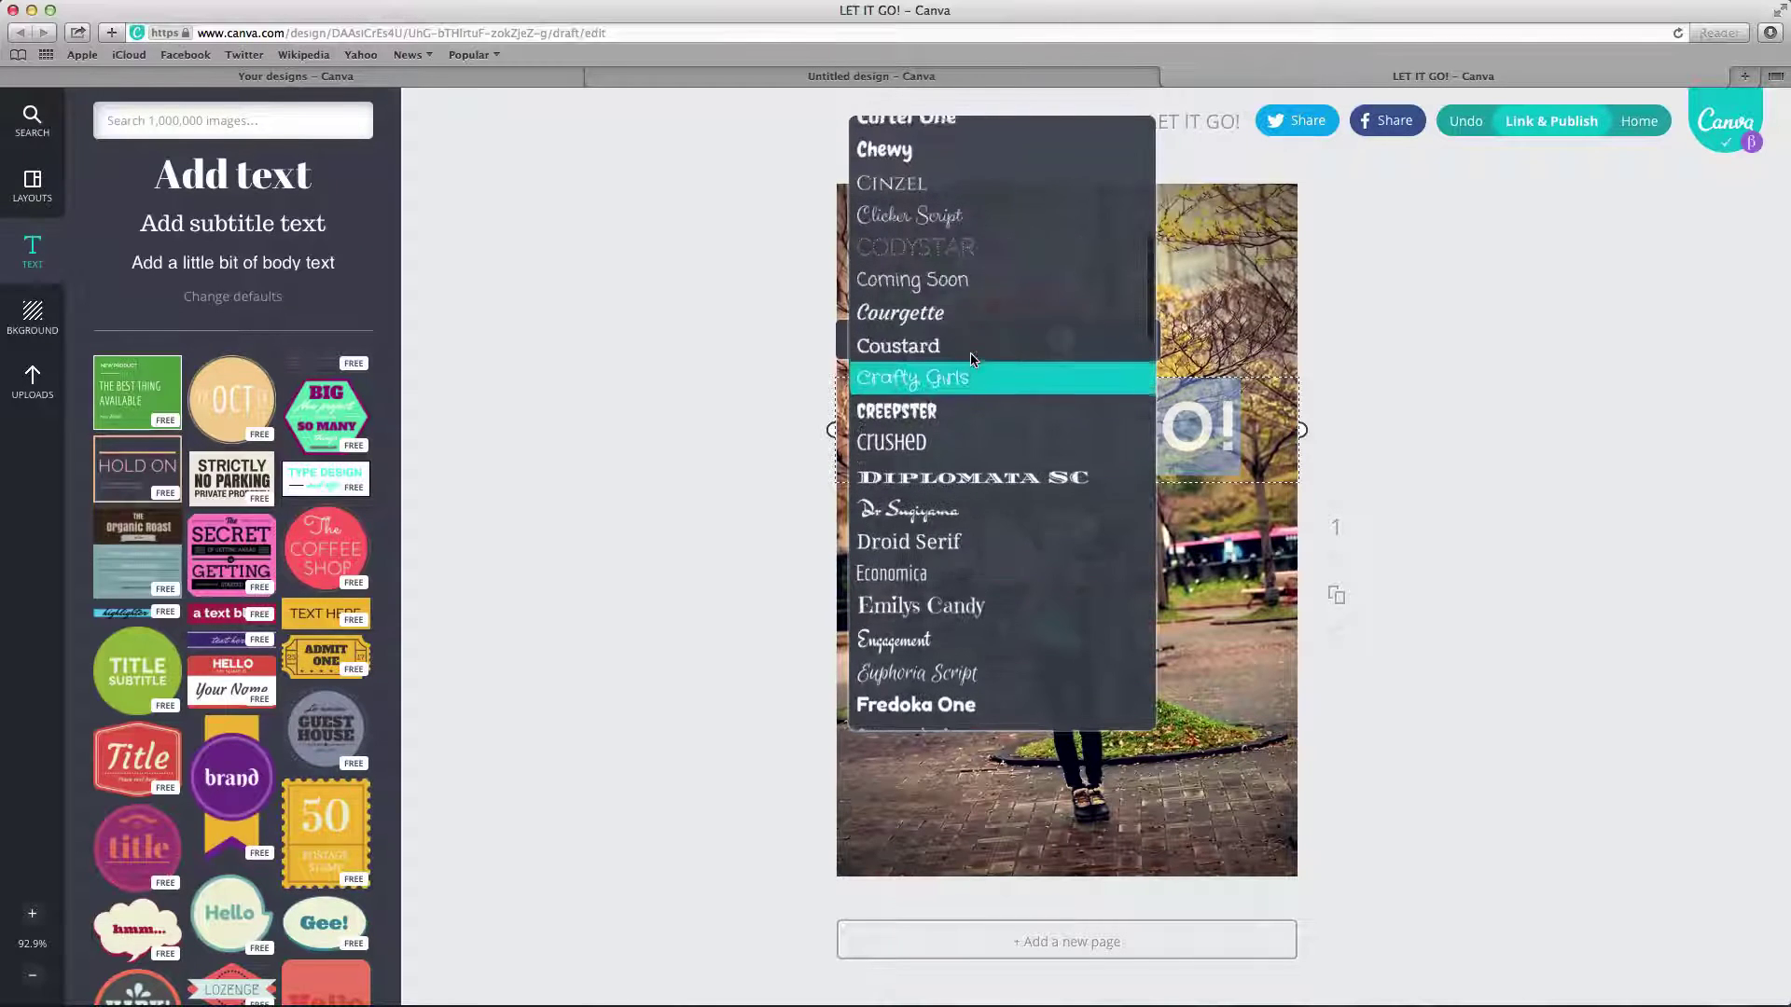
{"action": "scroll", "coordinate": [971, 360], "scroll_direction": "up", "scroll_amount": 5}
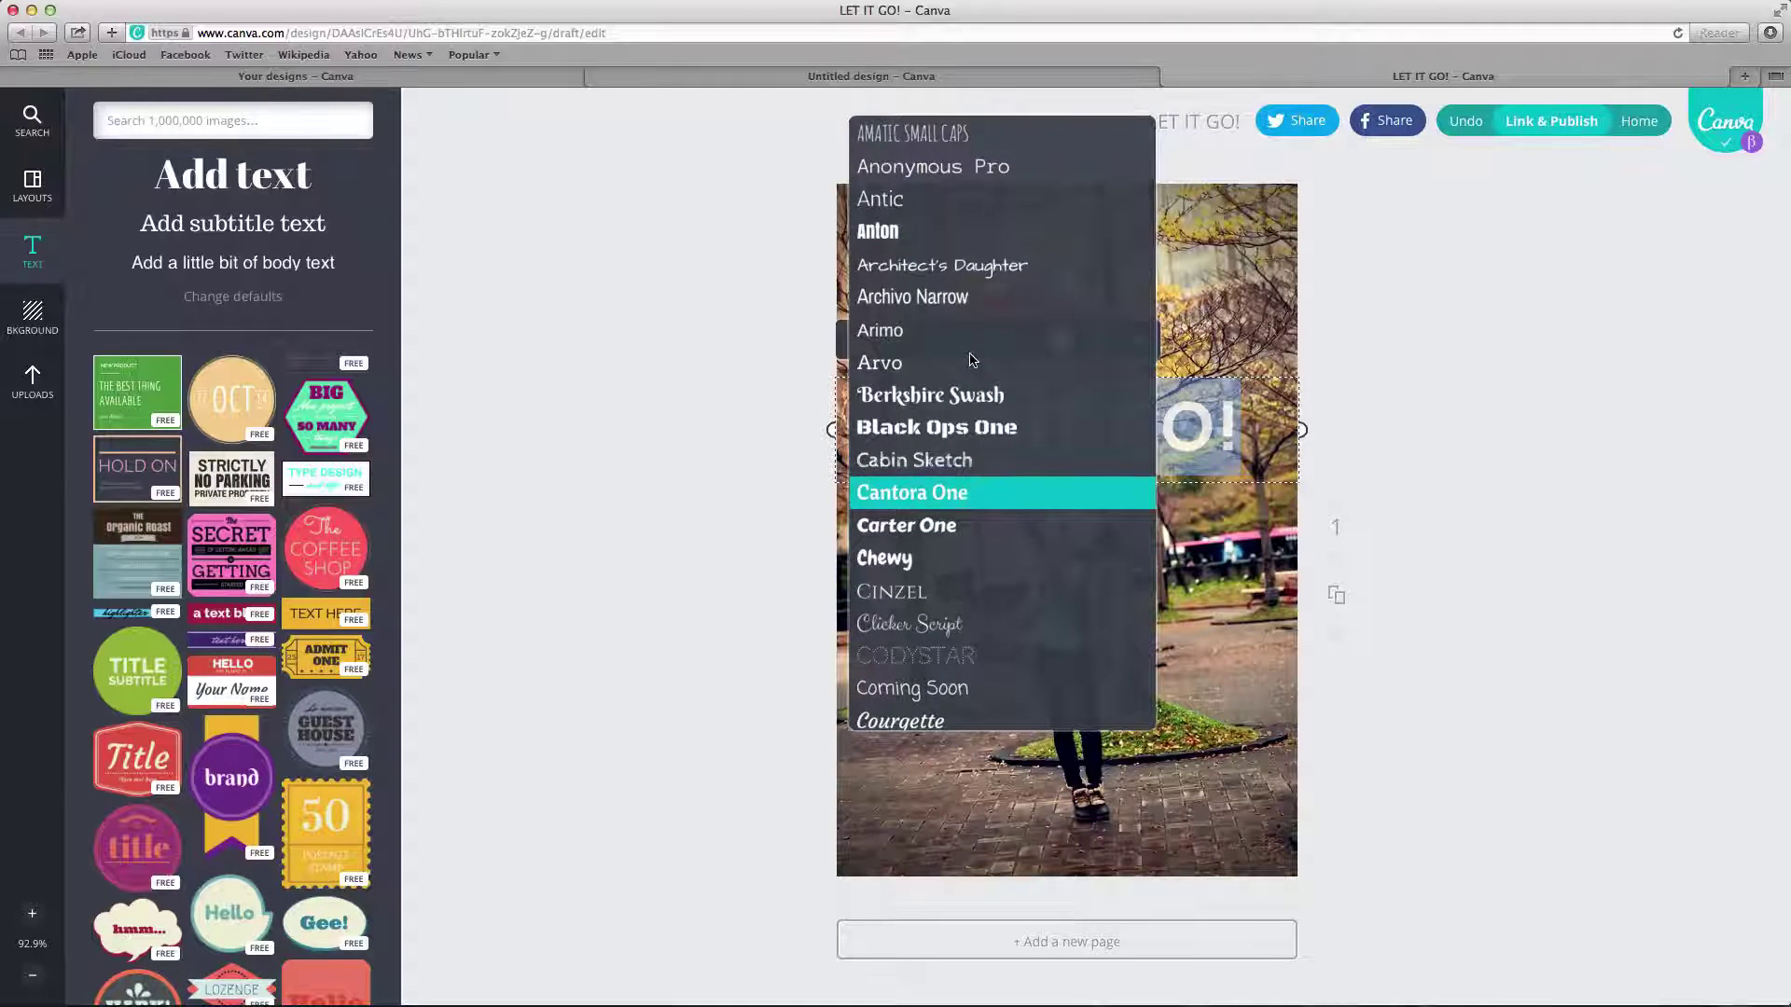
{"action": "scroll", "coordinate": [971, 360], "scroll_direction": "up", "scroll_amount": 4}
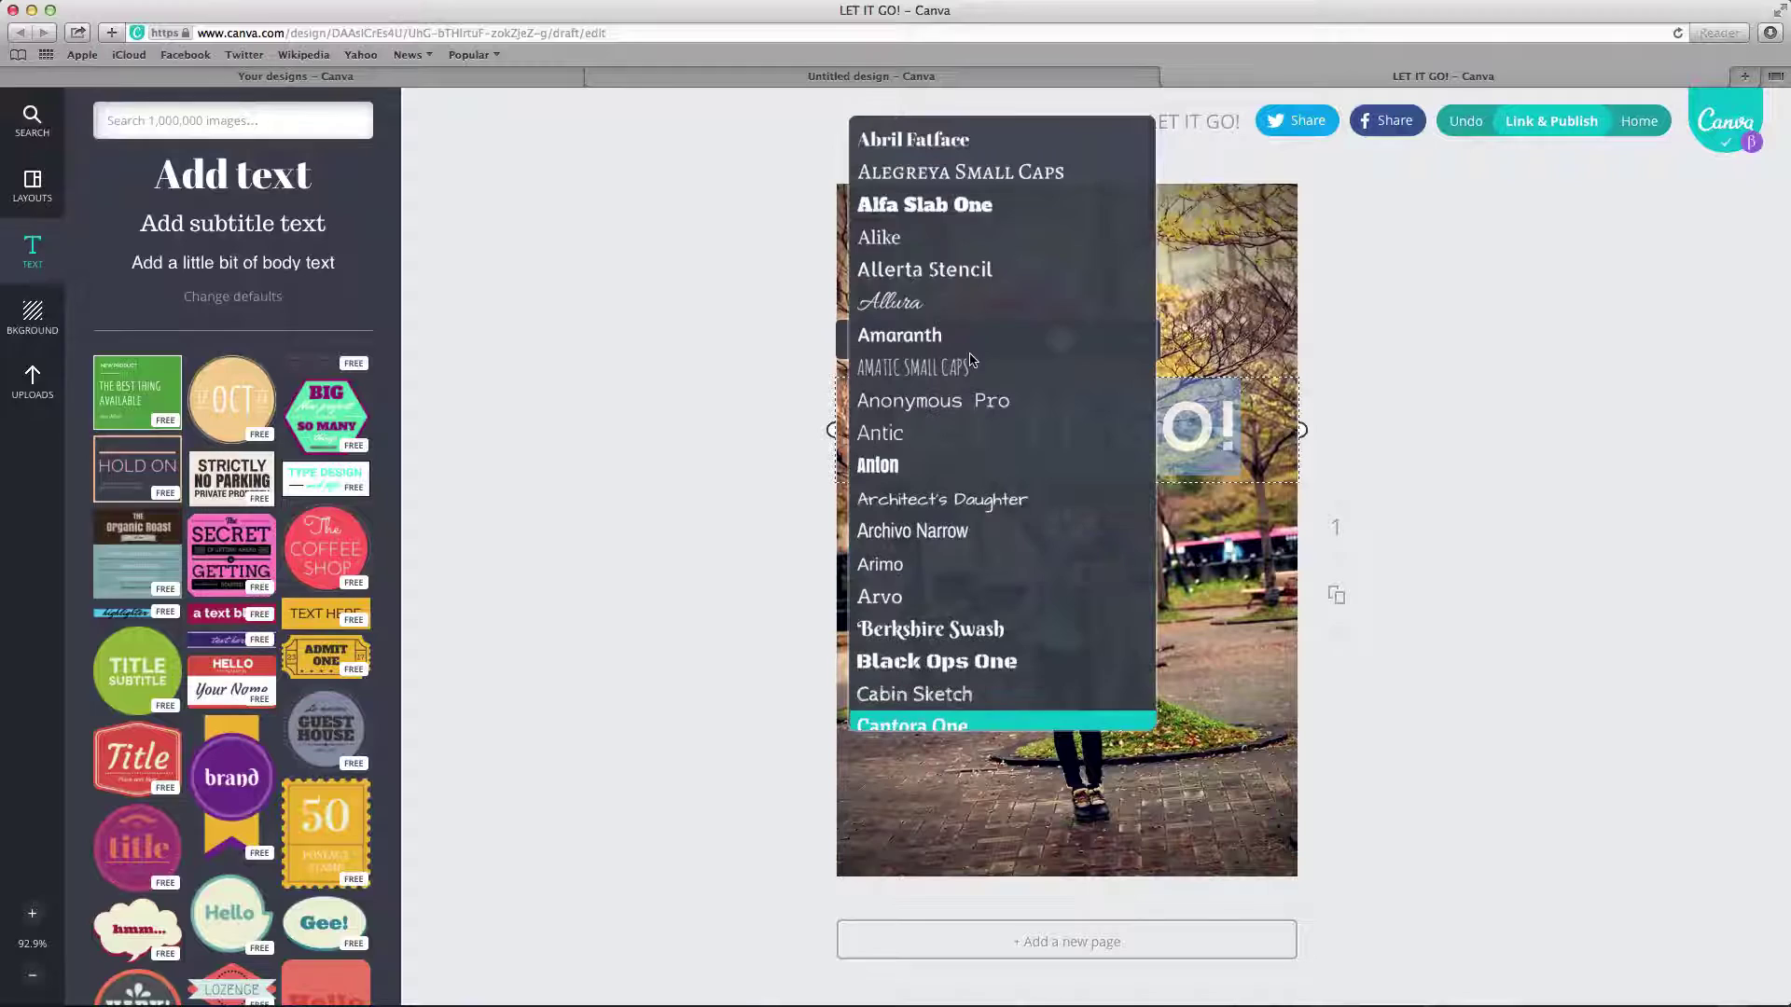
{"action": "left_click", "coordinate": [951, 472]}
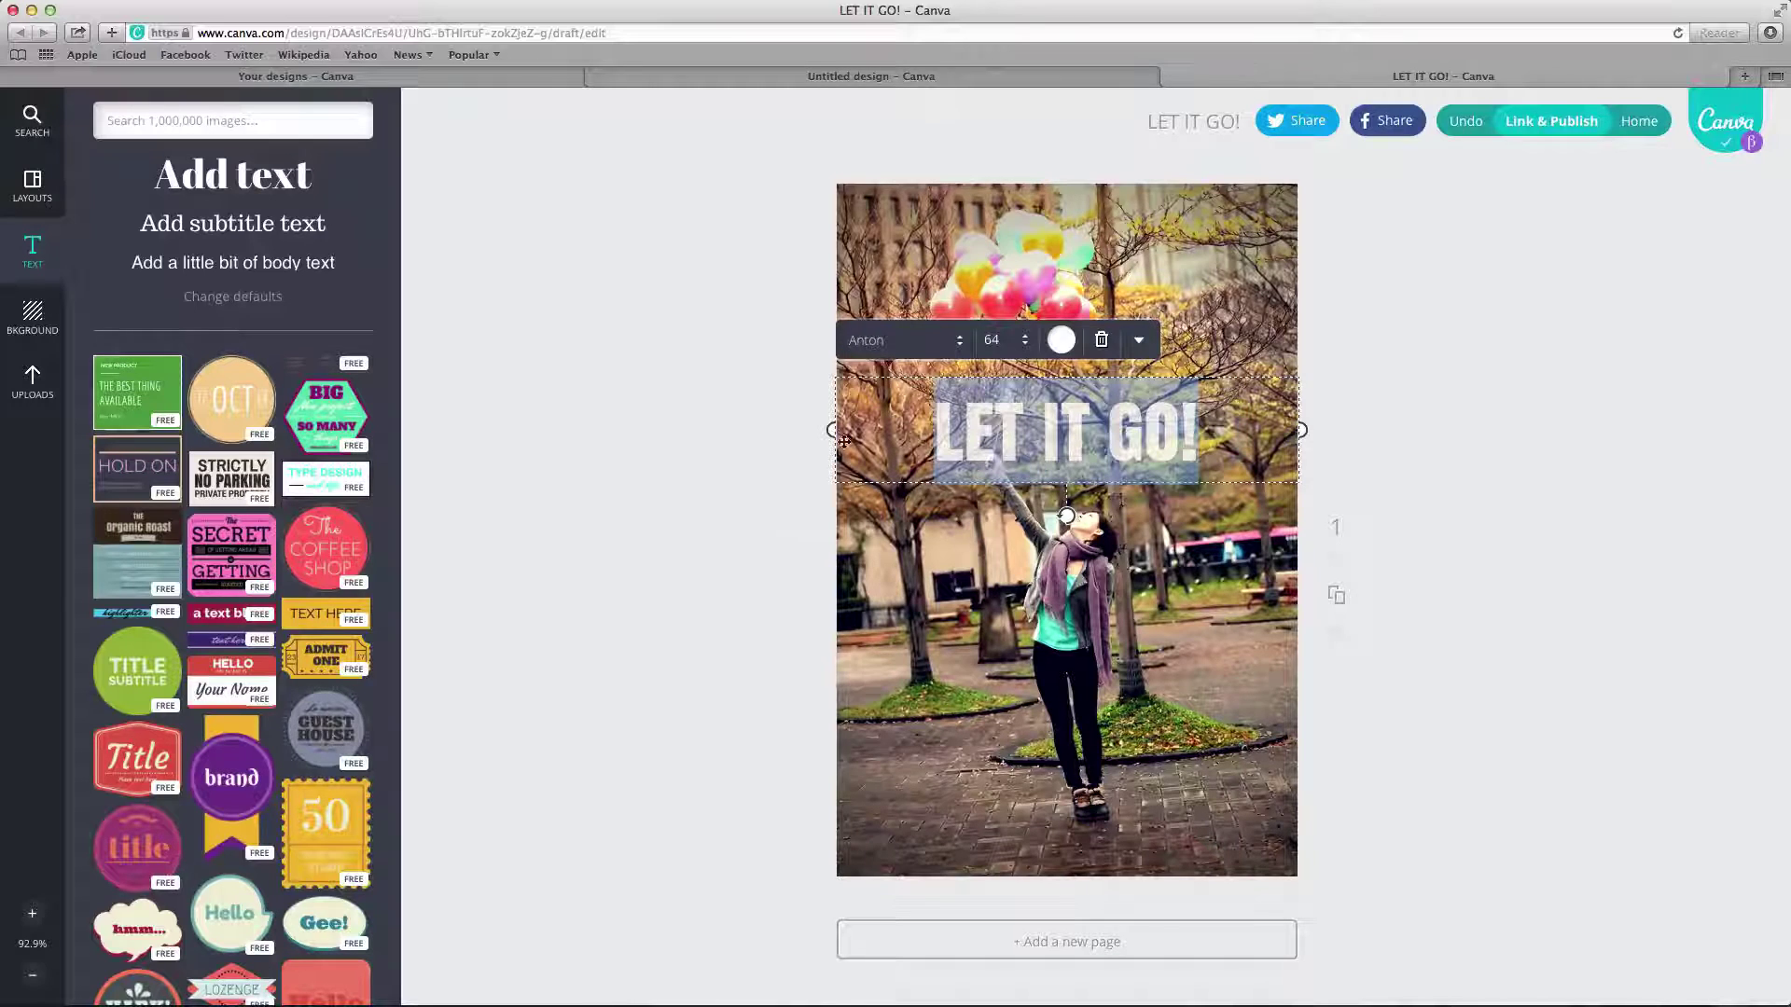
{"action": "left_click", "coordinate": [695, 488]}
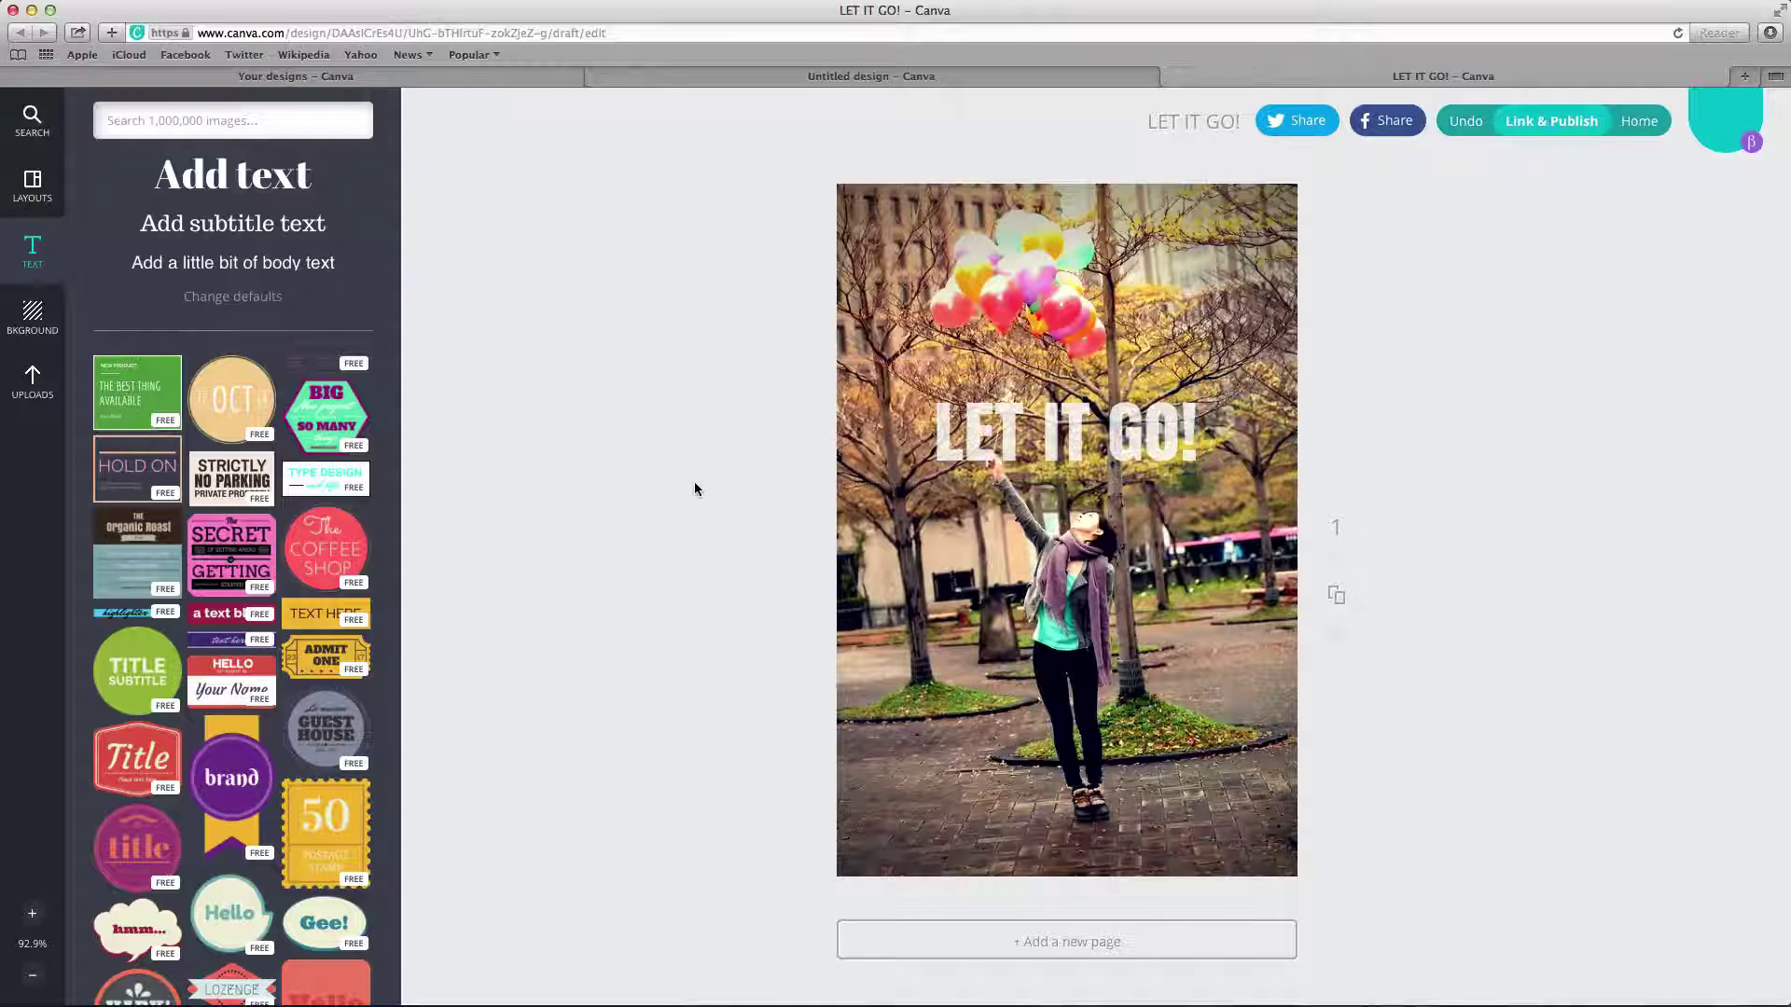
{"action": "left_click", "coordinate": [1068, 438]}
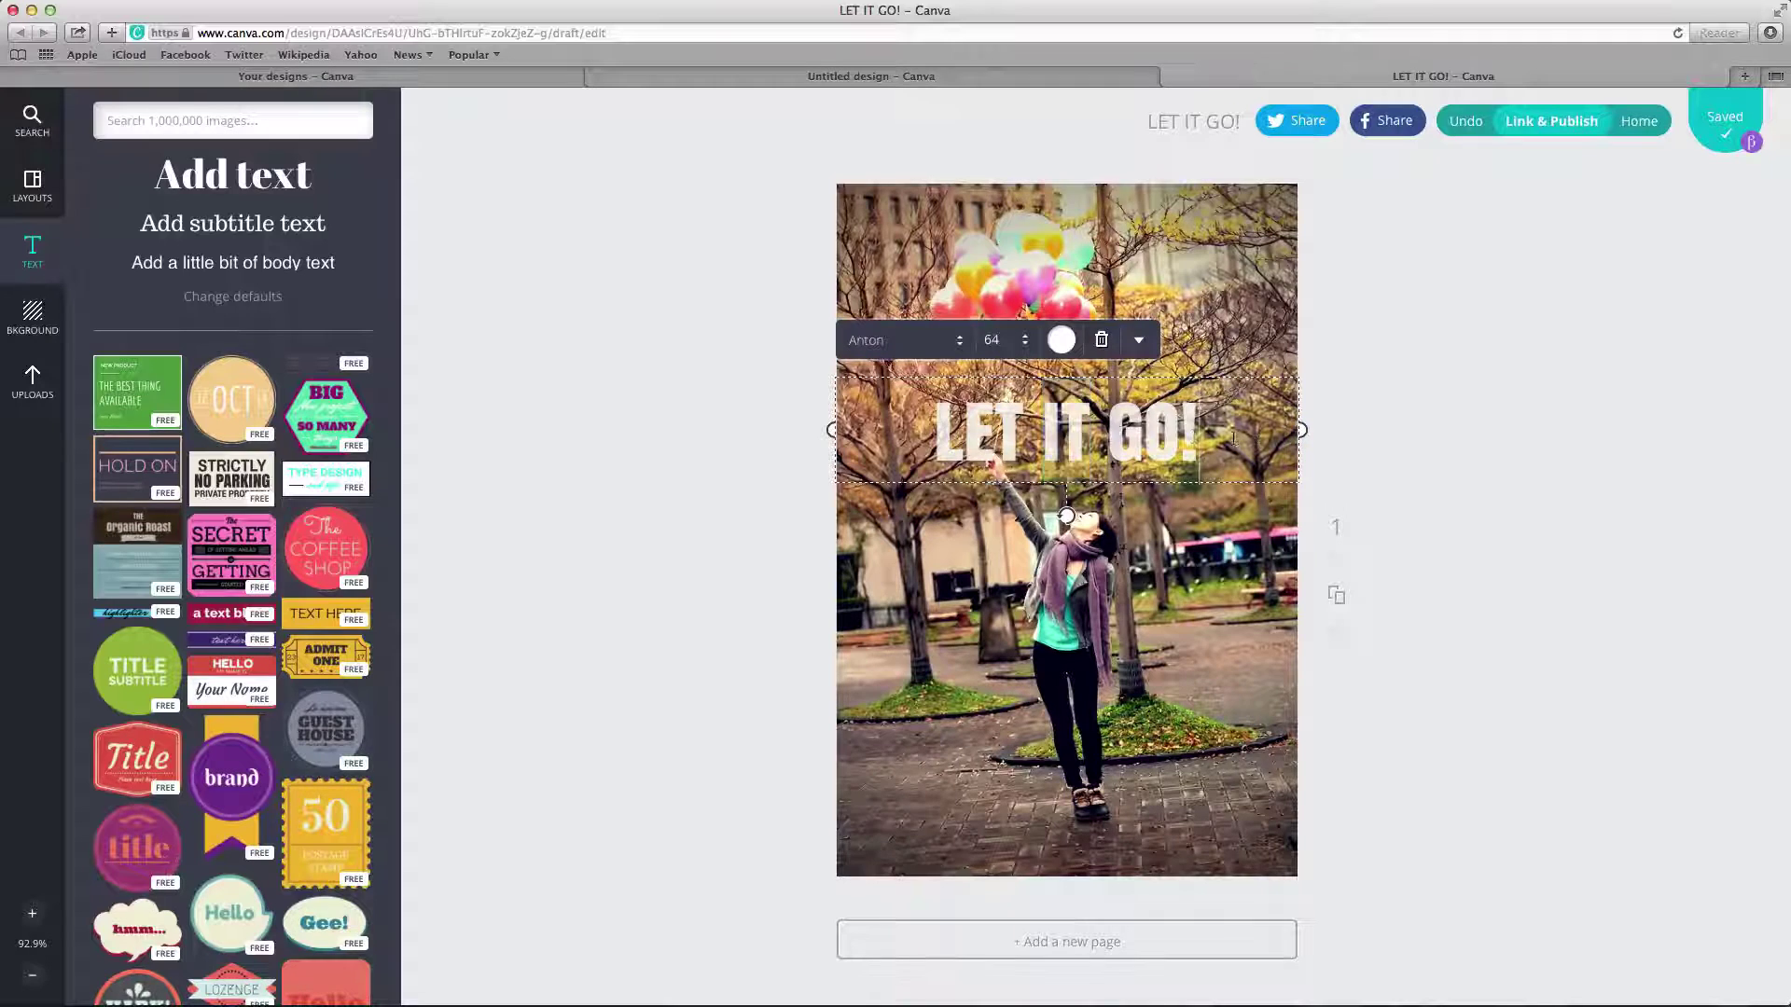
Make the headline slightly see-through via Transparency and preview it.
{"action": "triple_click", "coordinate": [1068, 438]}
{"action": "left_click", "coordinate": [1140, 349]}
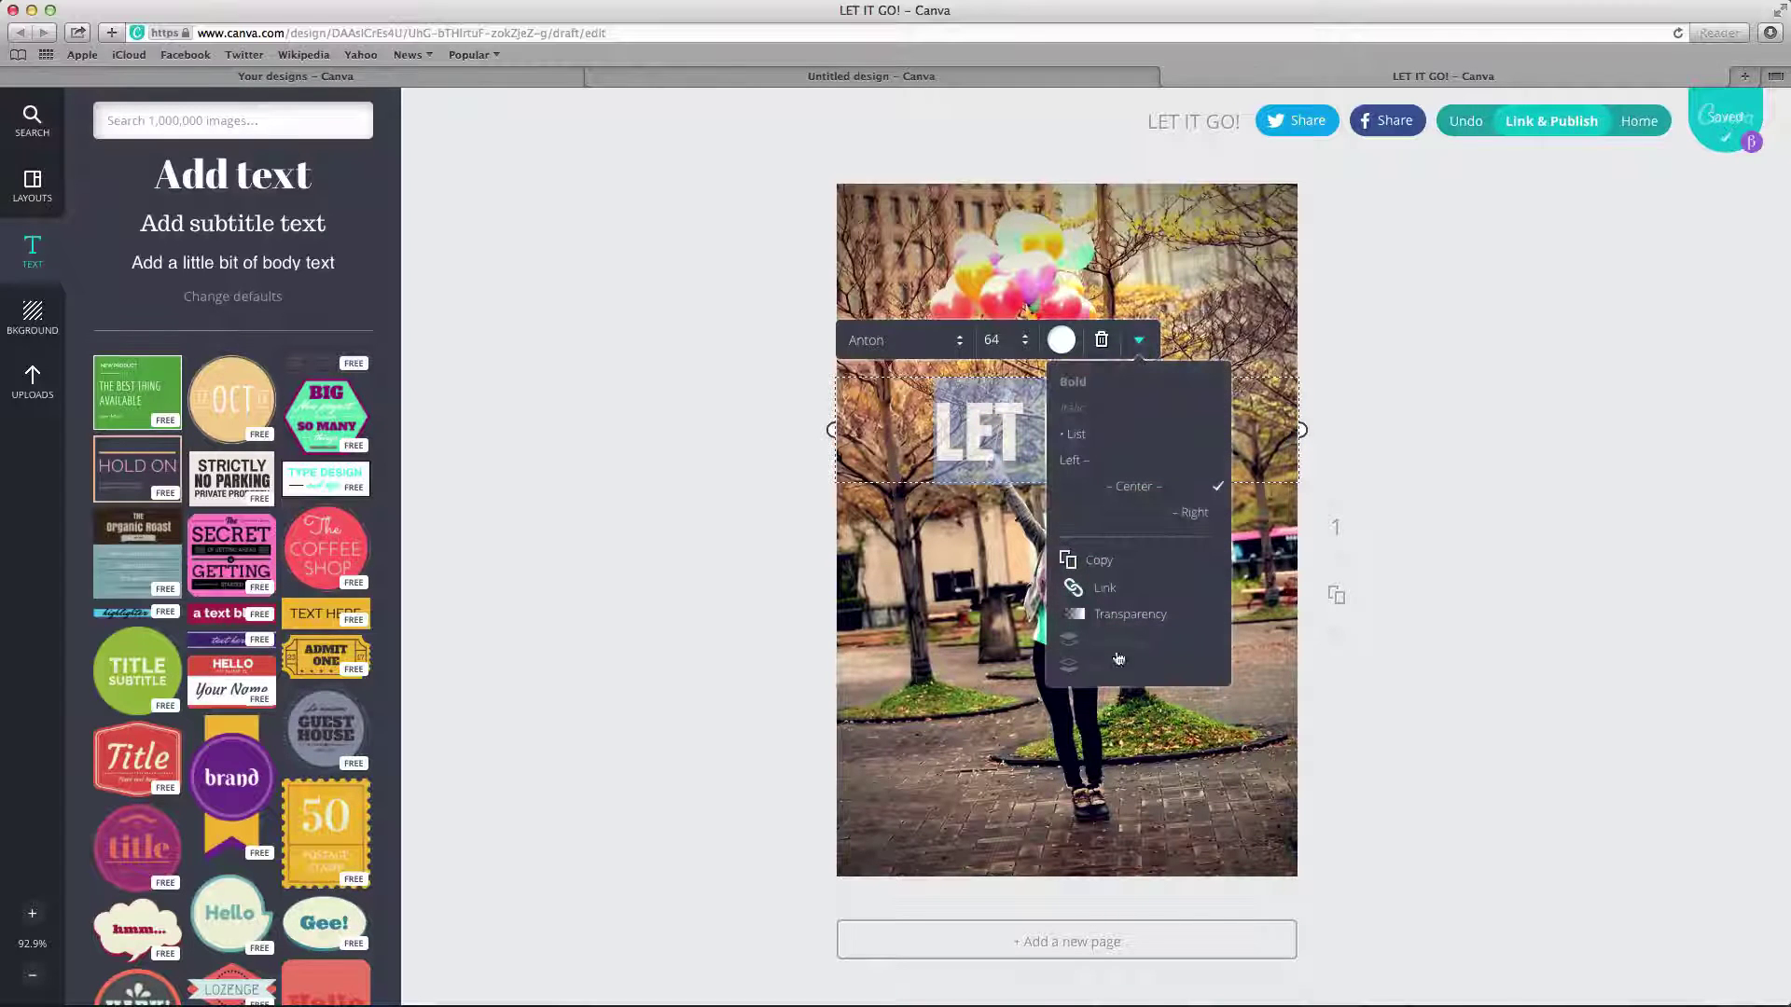
{"action": "left_click", "coordinate": [1115, 612]}
{"action": "left_click_drag", "start_coordinate": [1213, 383], "coordinate": [1201, 391]}
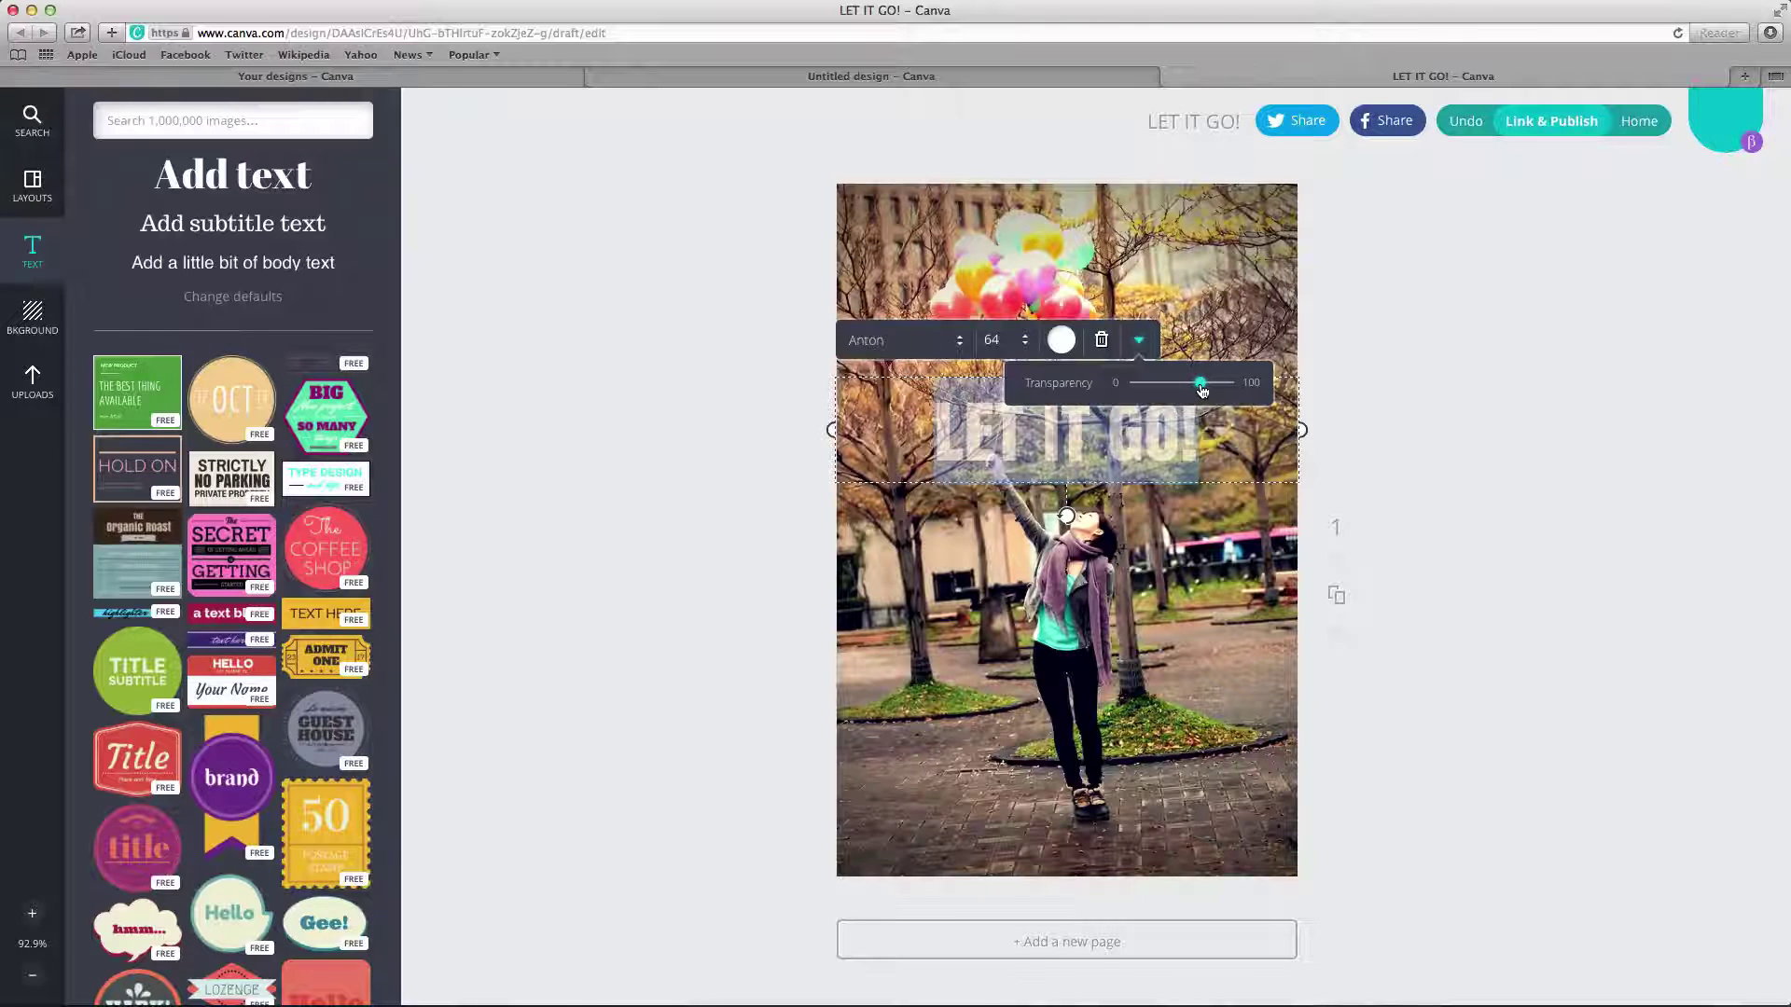
{"action": "left_click", "coordinate": [706, 557]}
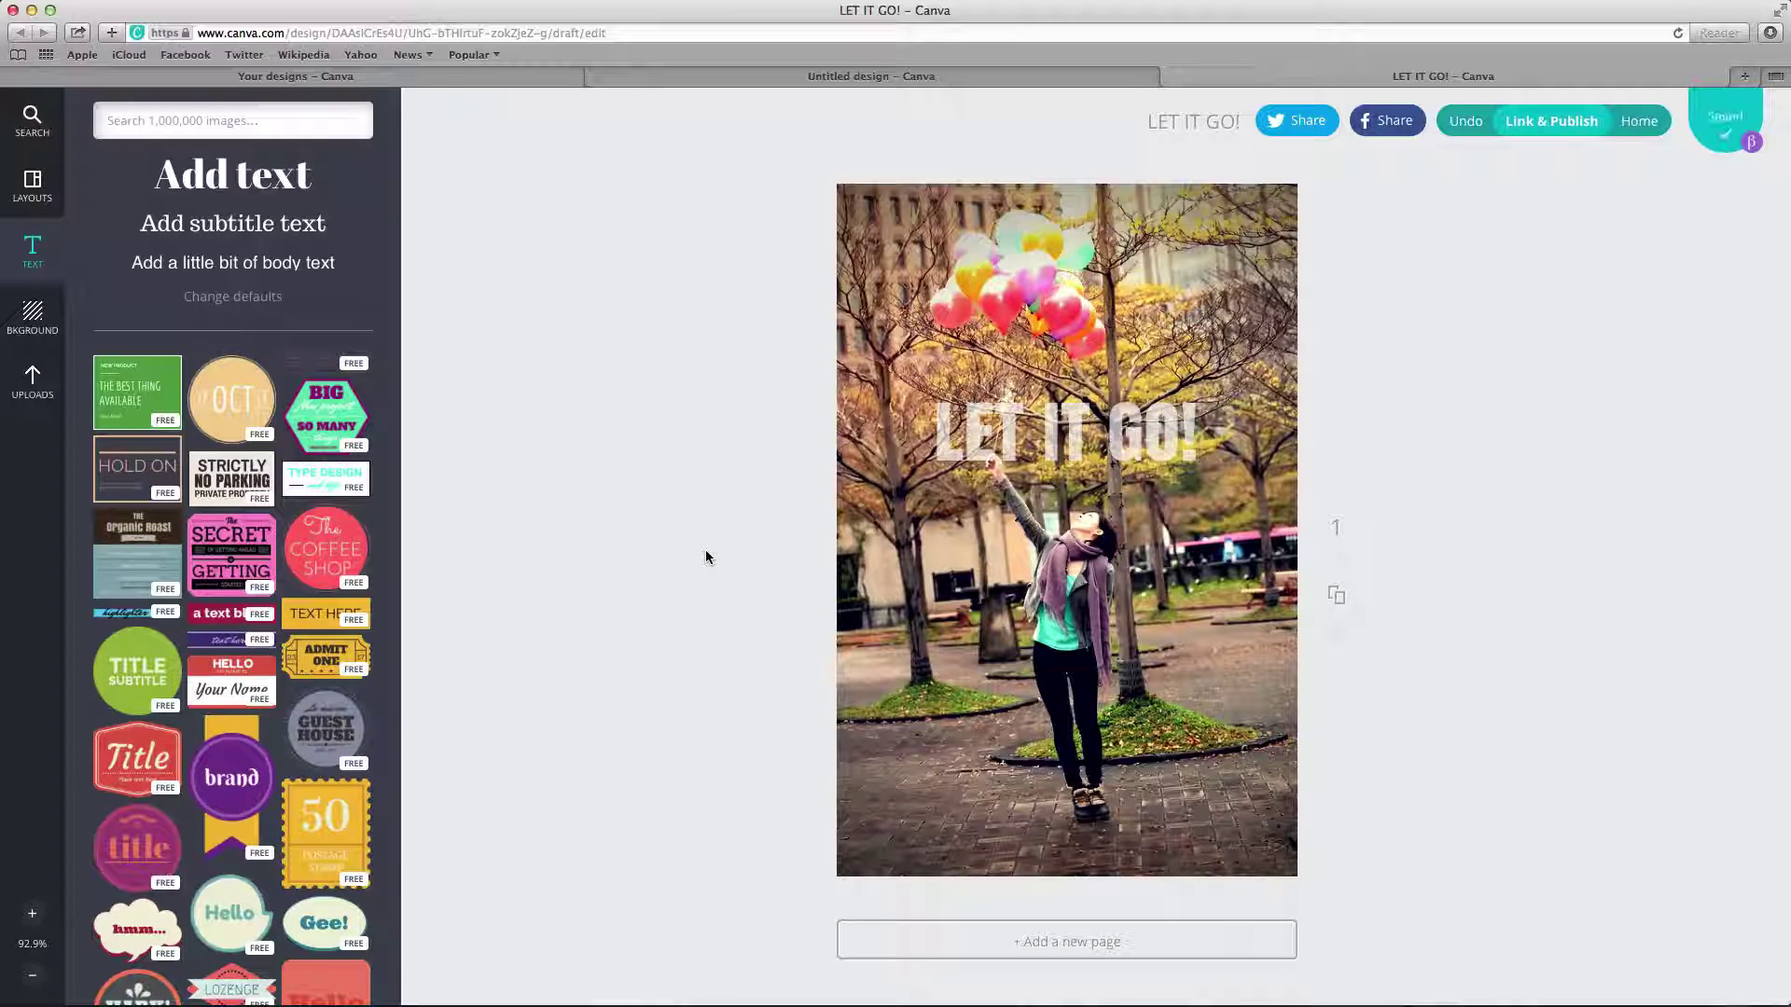
Enlarge the headline to size 72 and move it slightly up, centred.
{"action": "left_click", "coordinate": [1049, 457]}
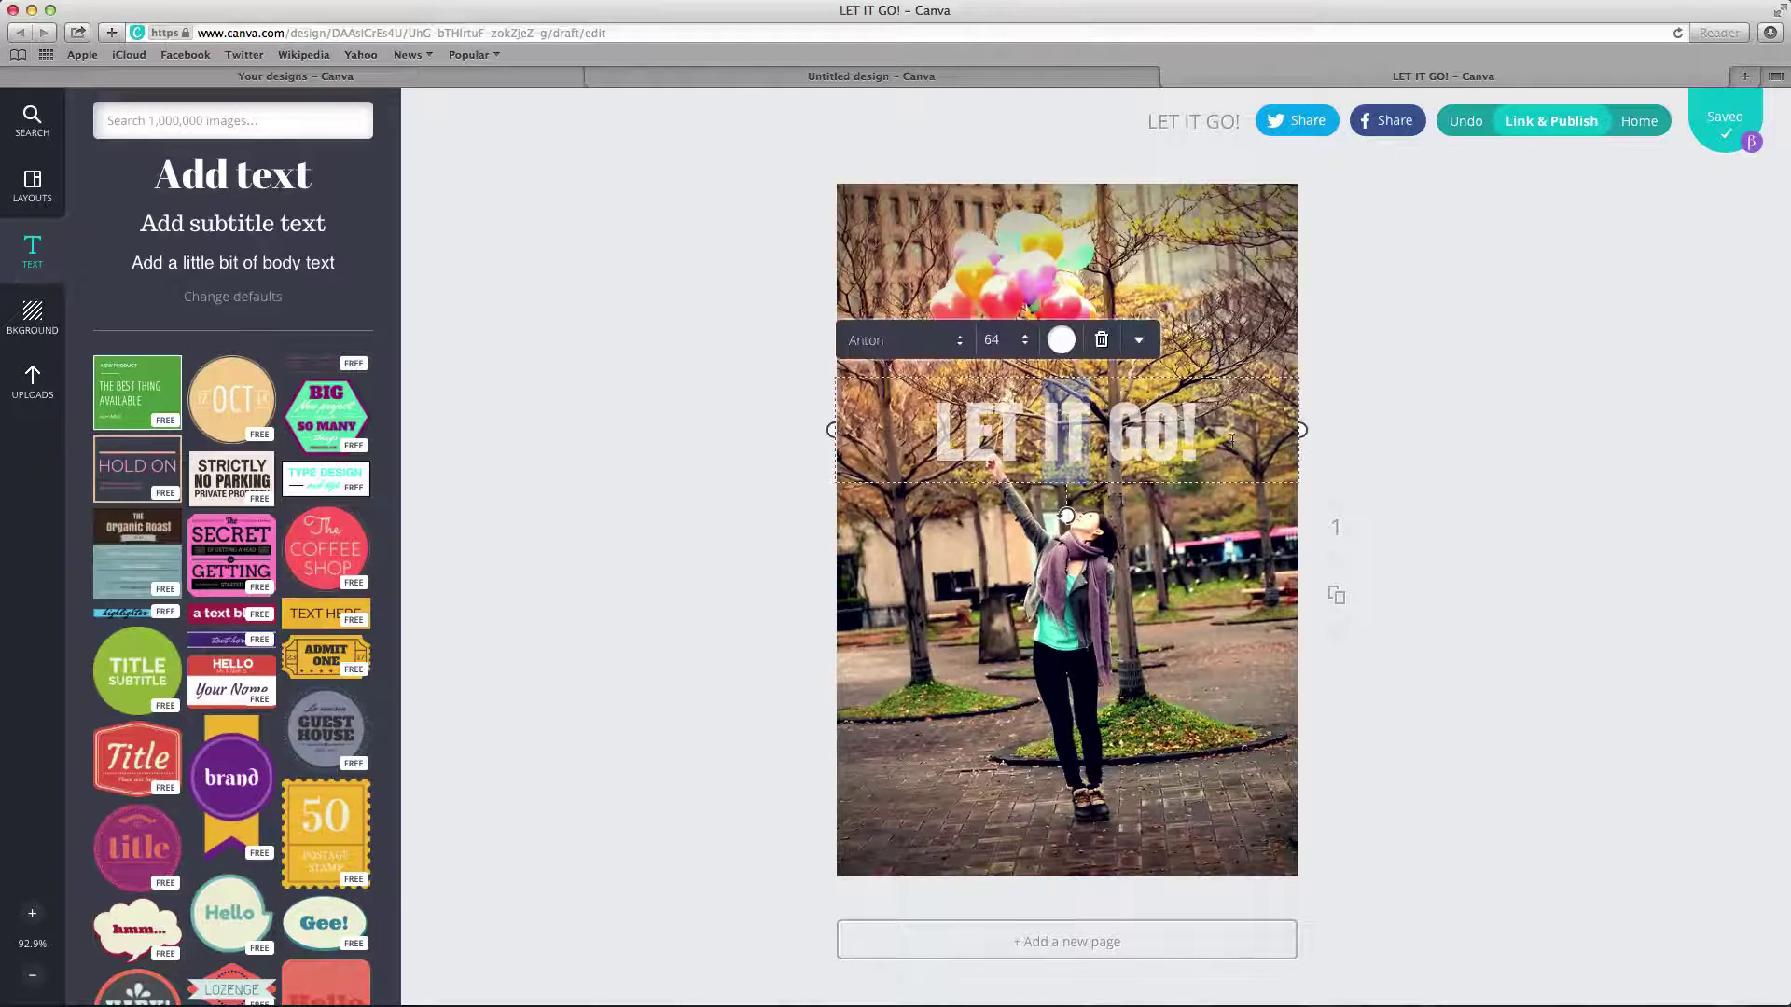
{"action": "left_click_drag", "start_coordinate": [1229, 440], "coordinate": [949, 427]}
{"action": "left_click", "coordinate": [996, 340]}
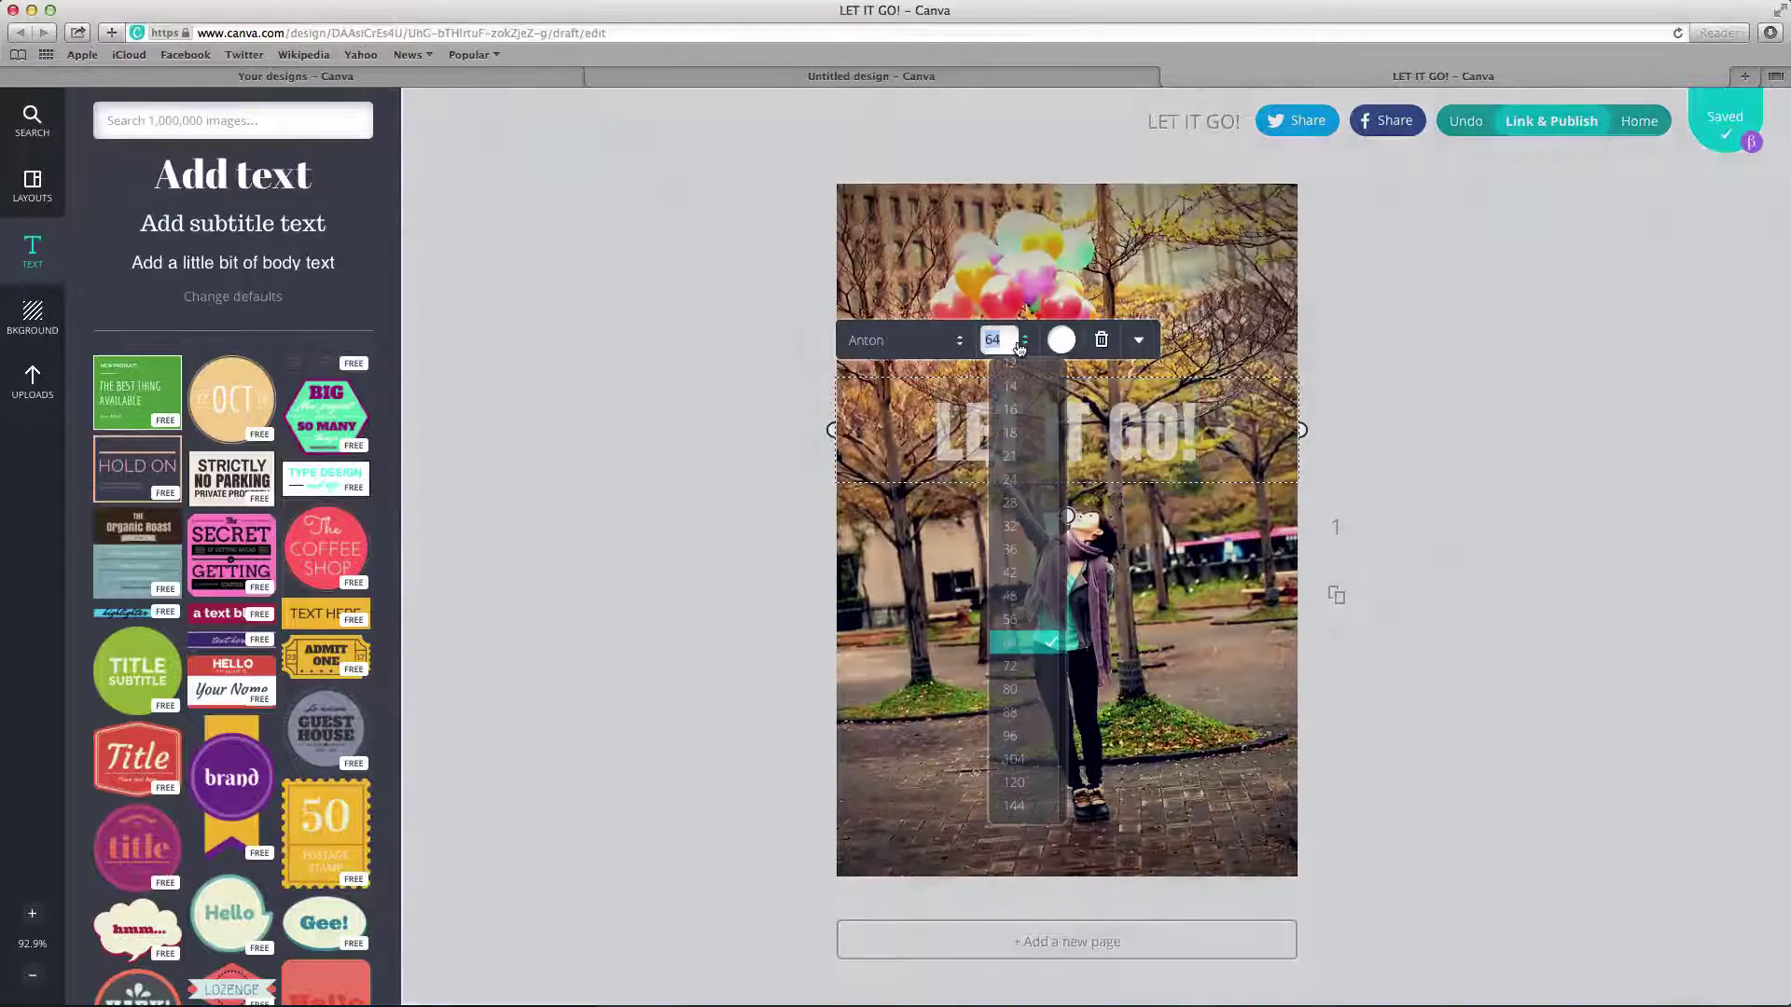
{"action": "left_click", "coordinate": [1021, 668]}
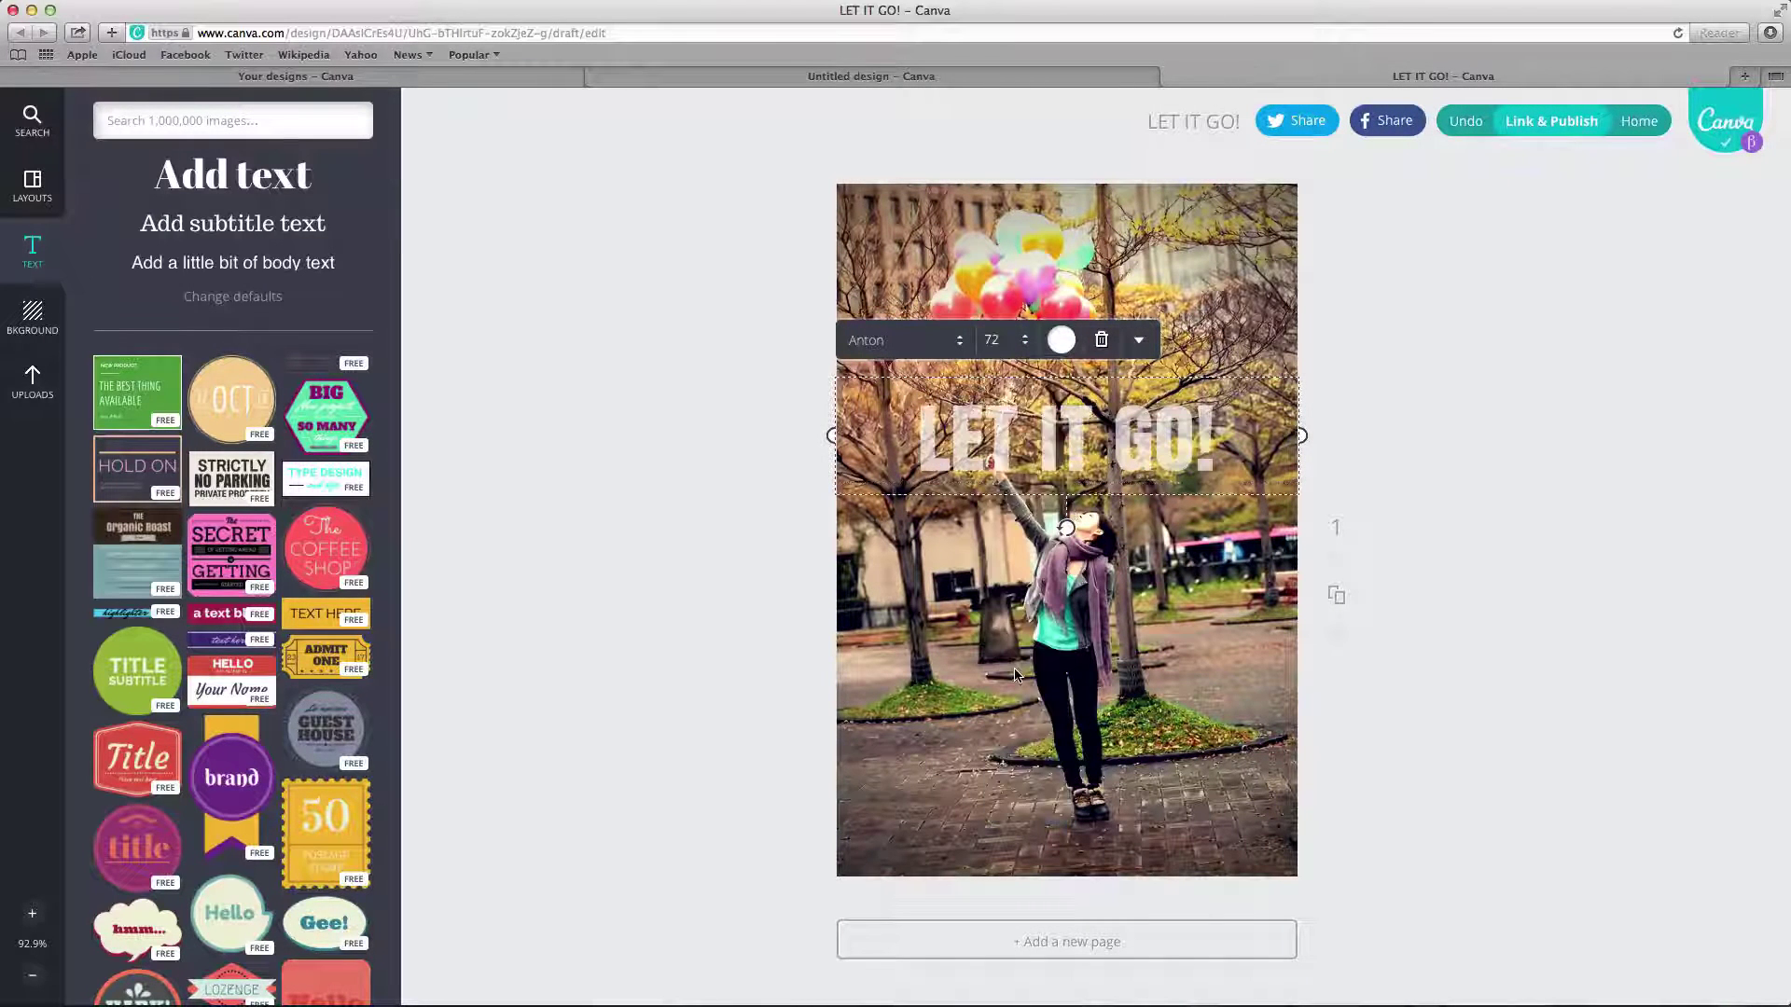
{"action": "left_click", "coordinate": [957, 574]}
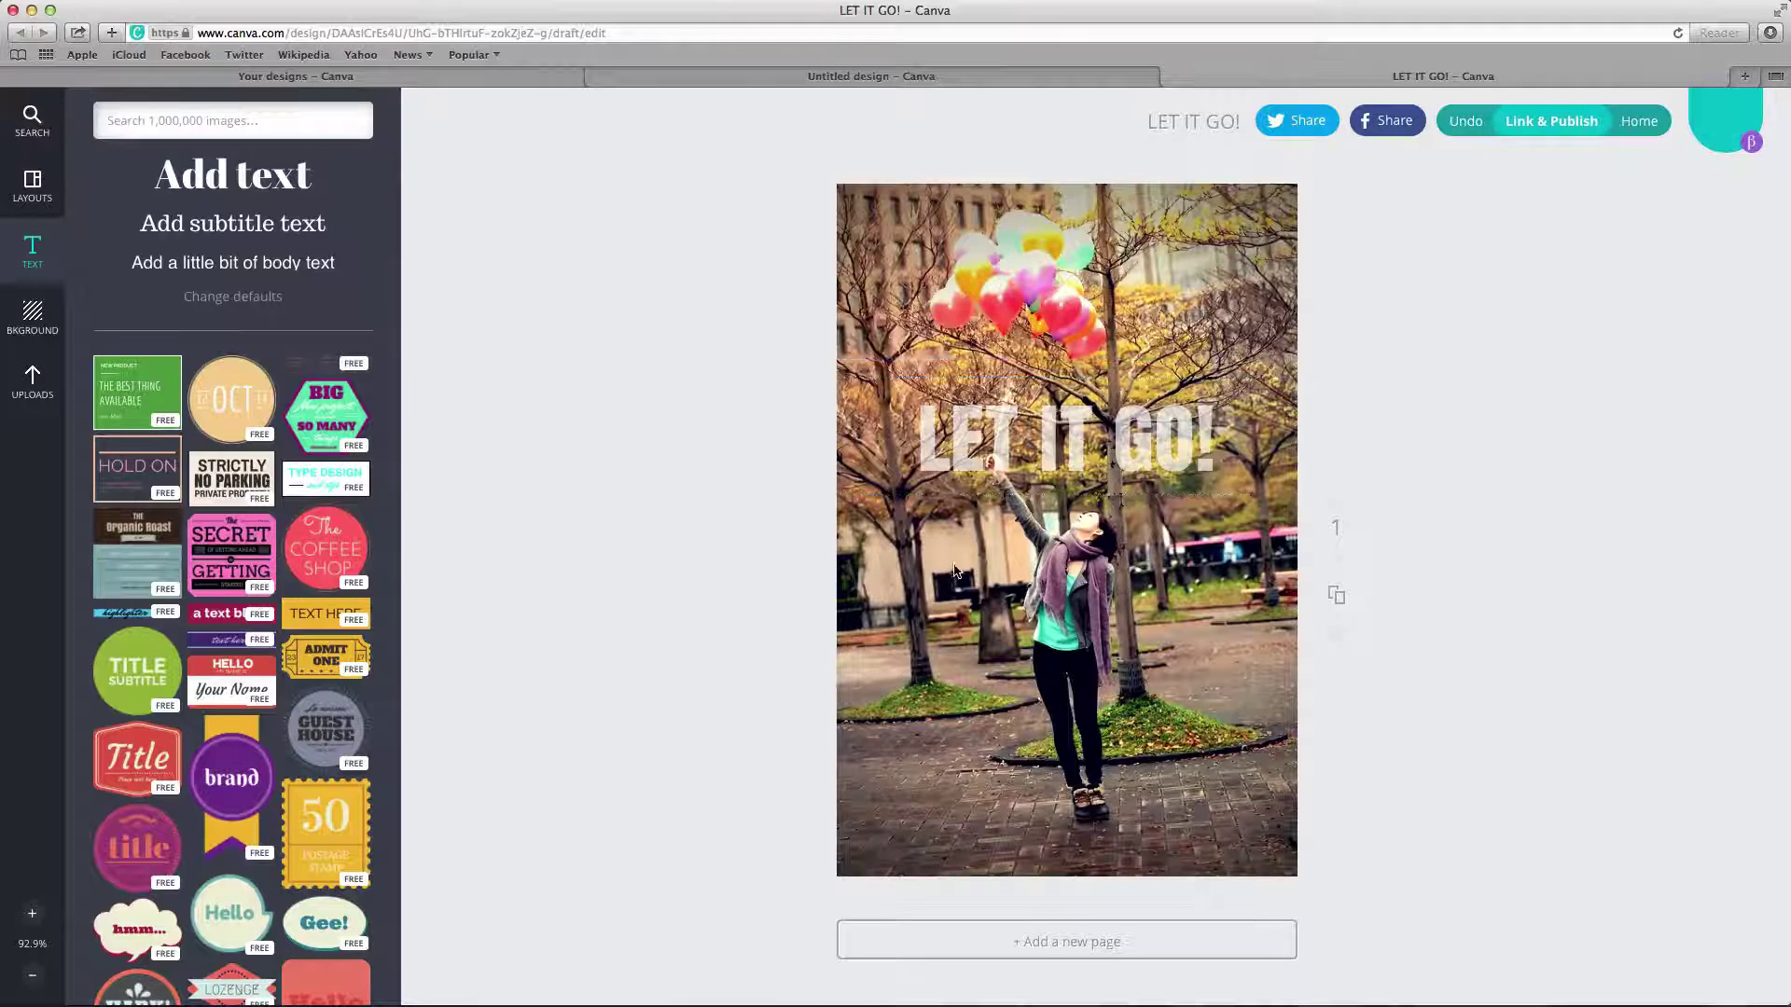
{"action": "left_click_drag", "start_coordinate": [1007, 477], "coordinate": [1002, 433]}
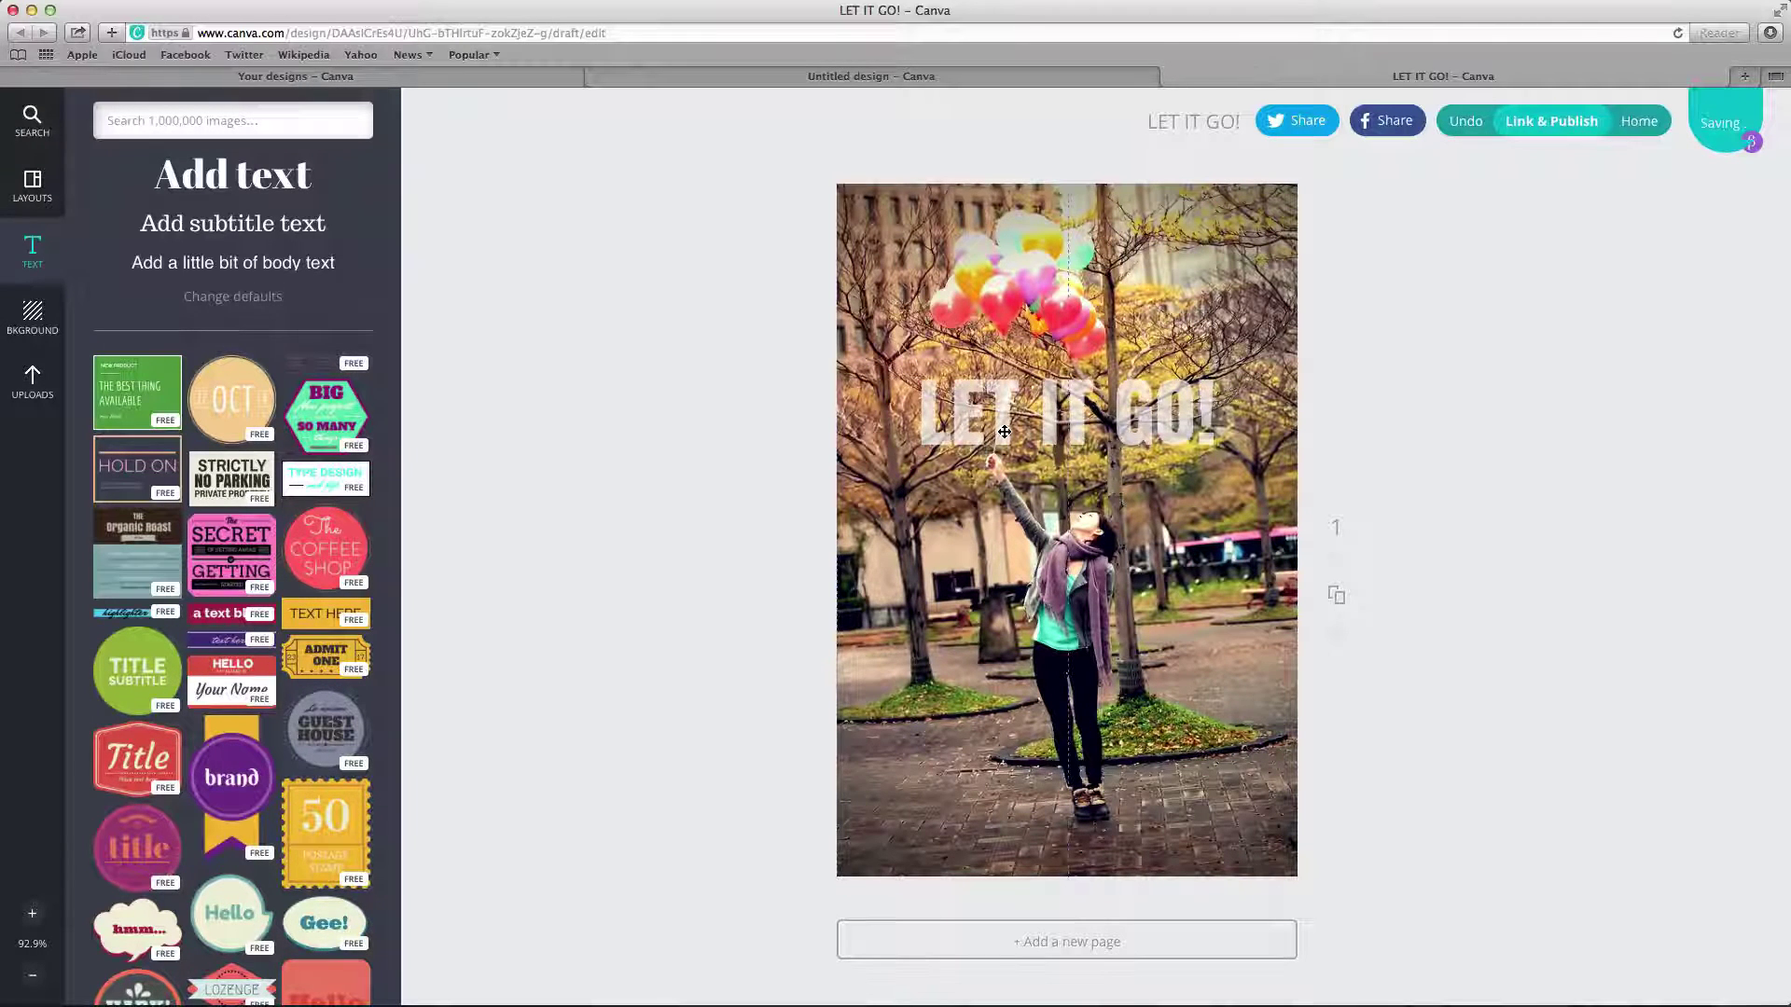
Raise the headline's transparency back to nearly fully opaque.
{"action": "left_click", "coordinate": [1002, 433]}
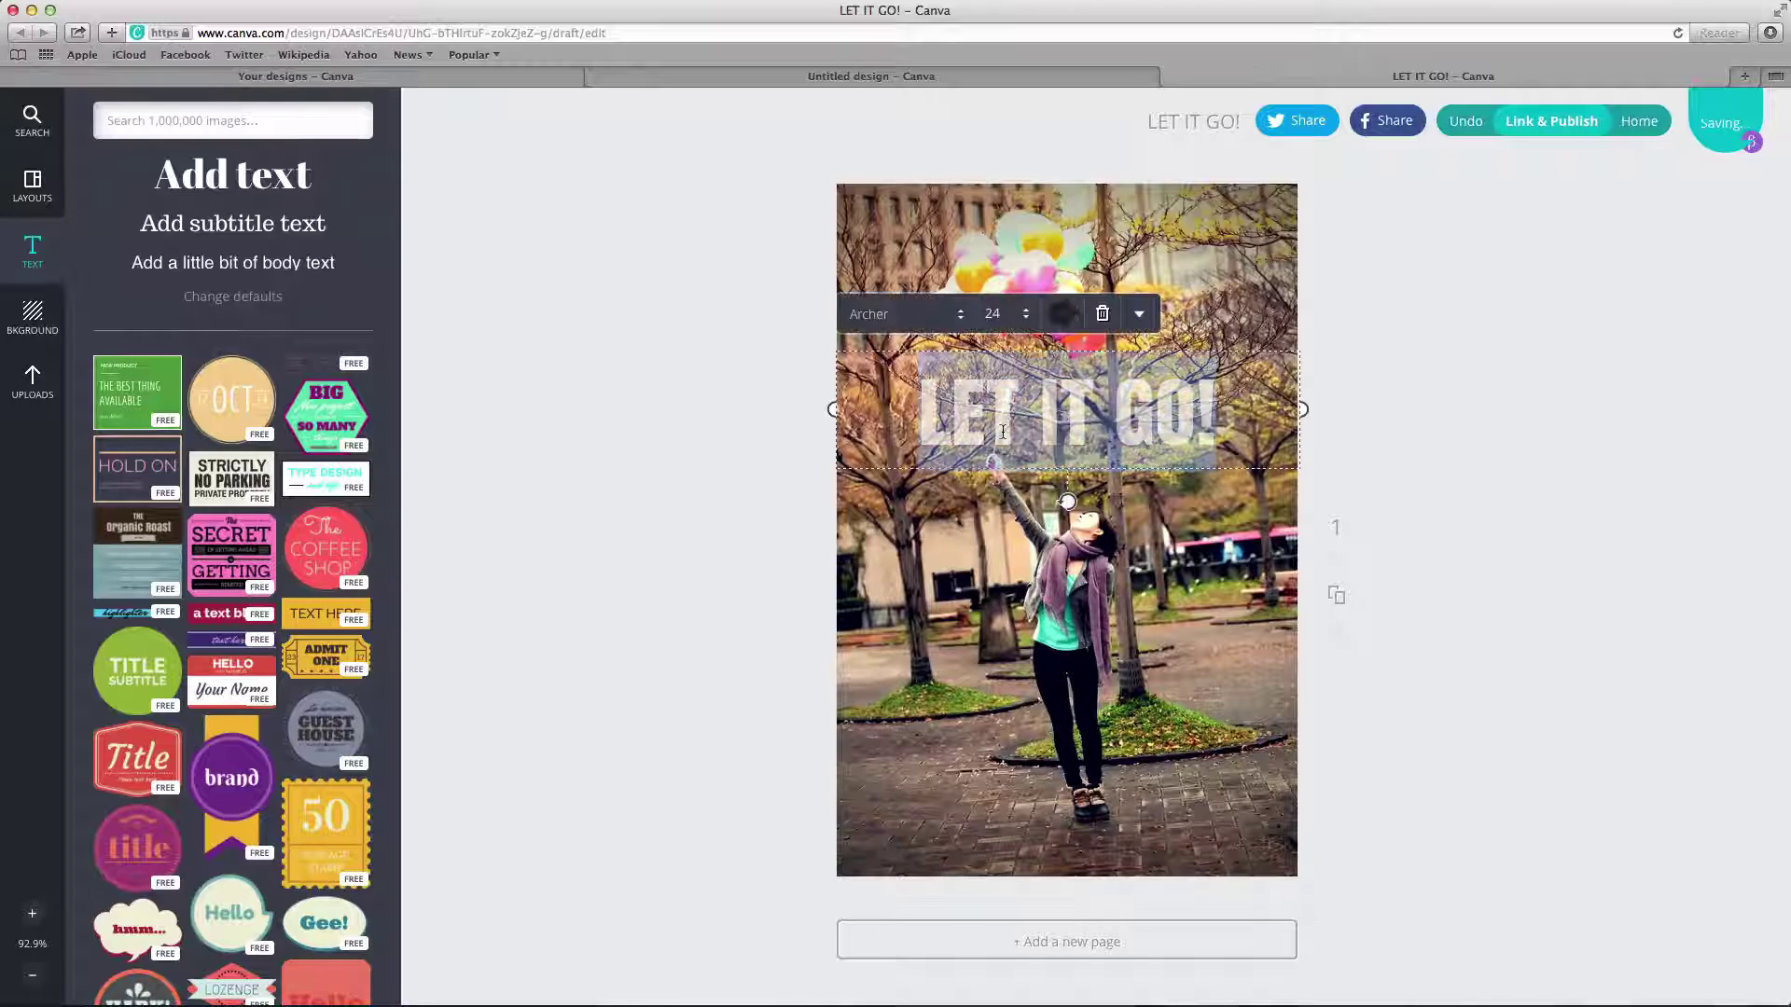
{"action": "left_click", "coordinate": [1139, 314]}
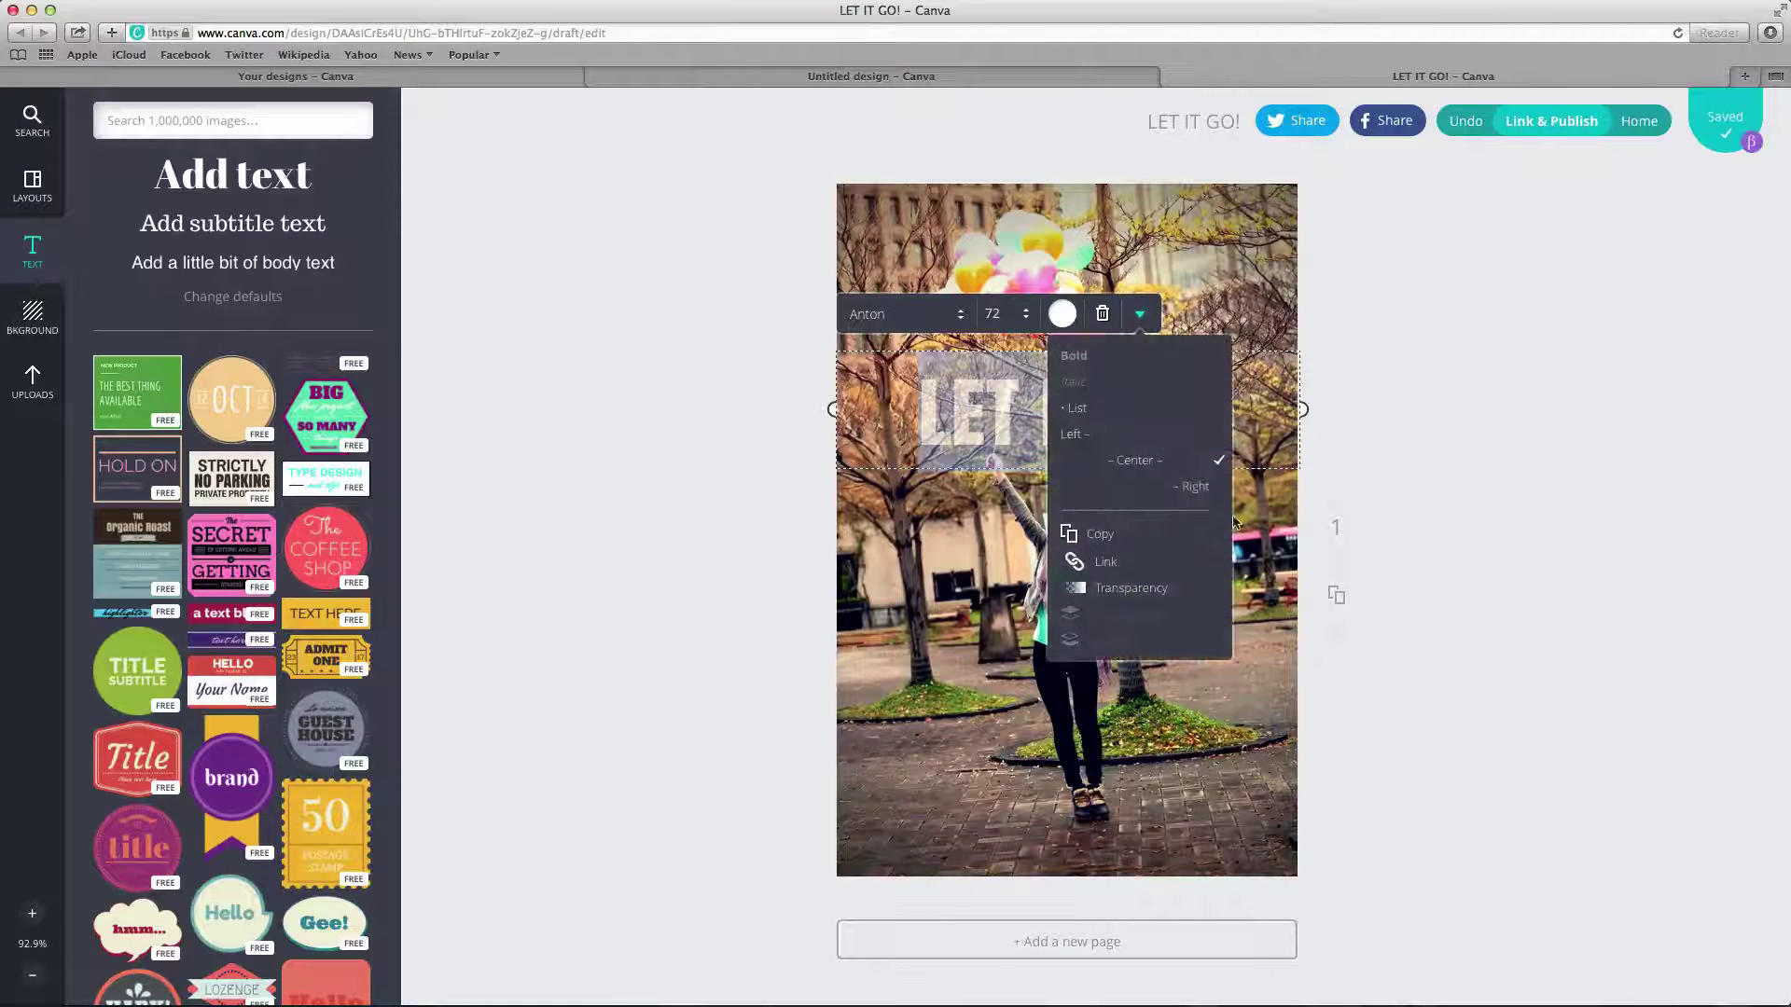
{"action": "left_click", "coordinate": [1131, 588]}
{"action": "left_click_drag", "start_coordinate": [1202, 365], "coordinate": [1219, 364]}
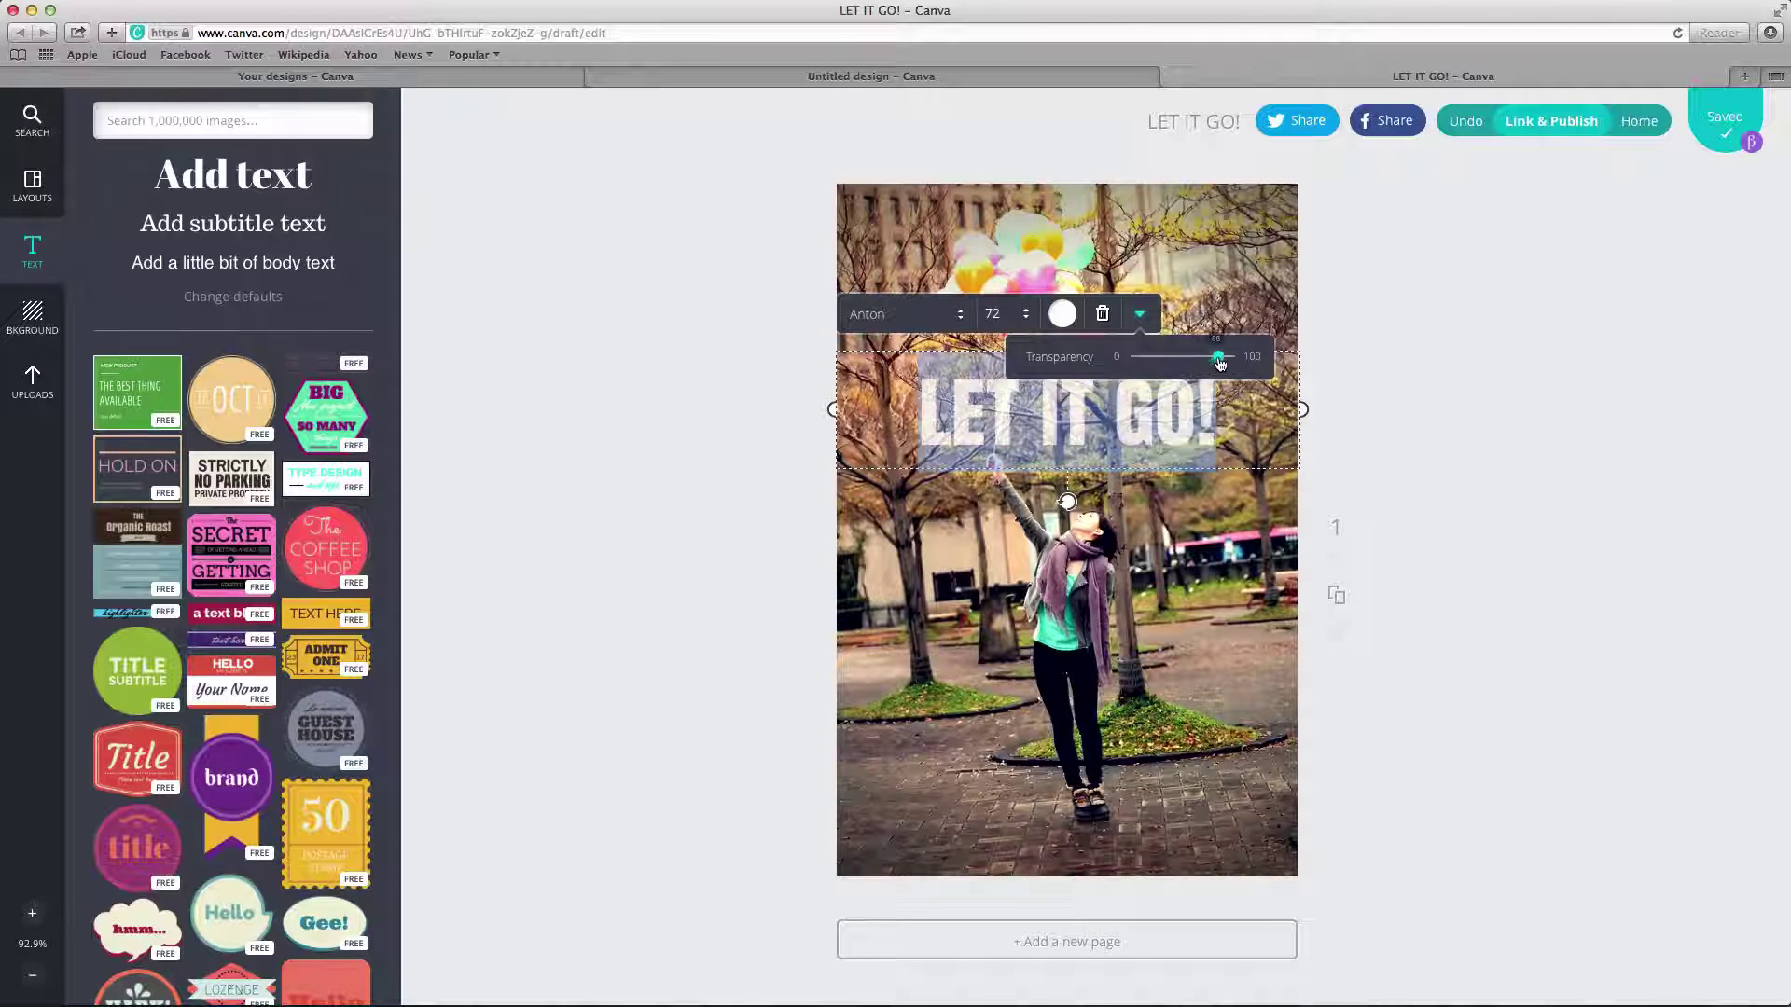
{"action": "left_click", "coordinate": [696, 501]}
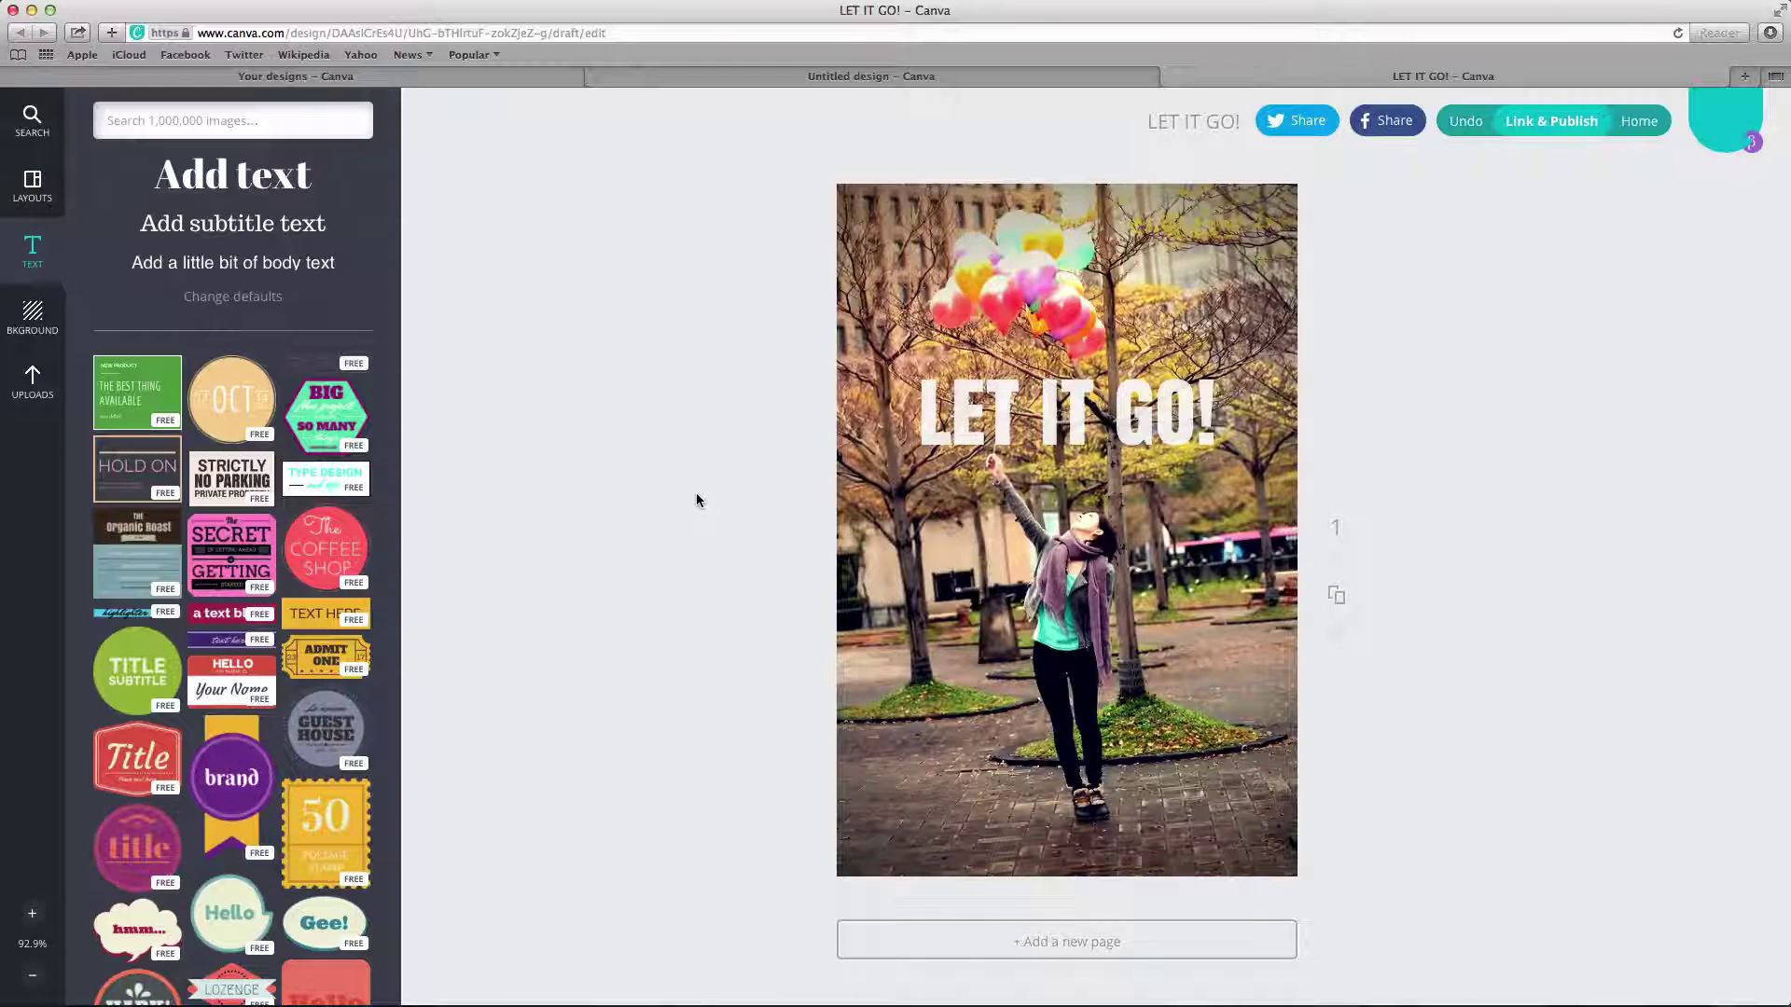
Enlarge the LET IT GO! headline to size 80, then 88.
{"action": "double_click", "coordinate": [1076, 444]}
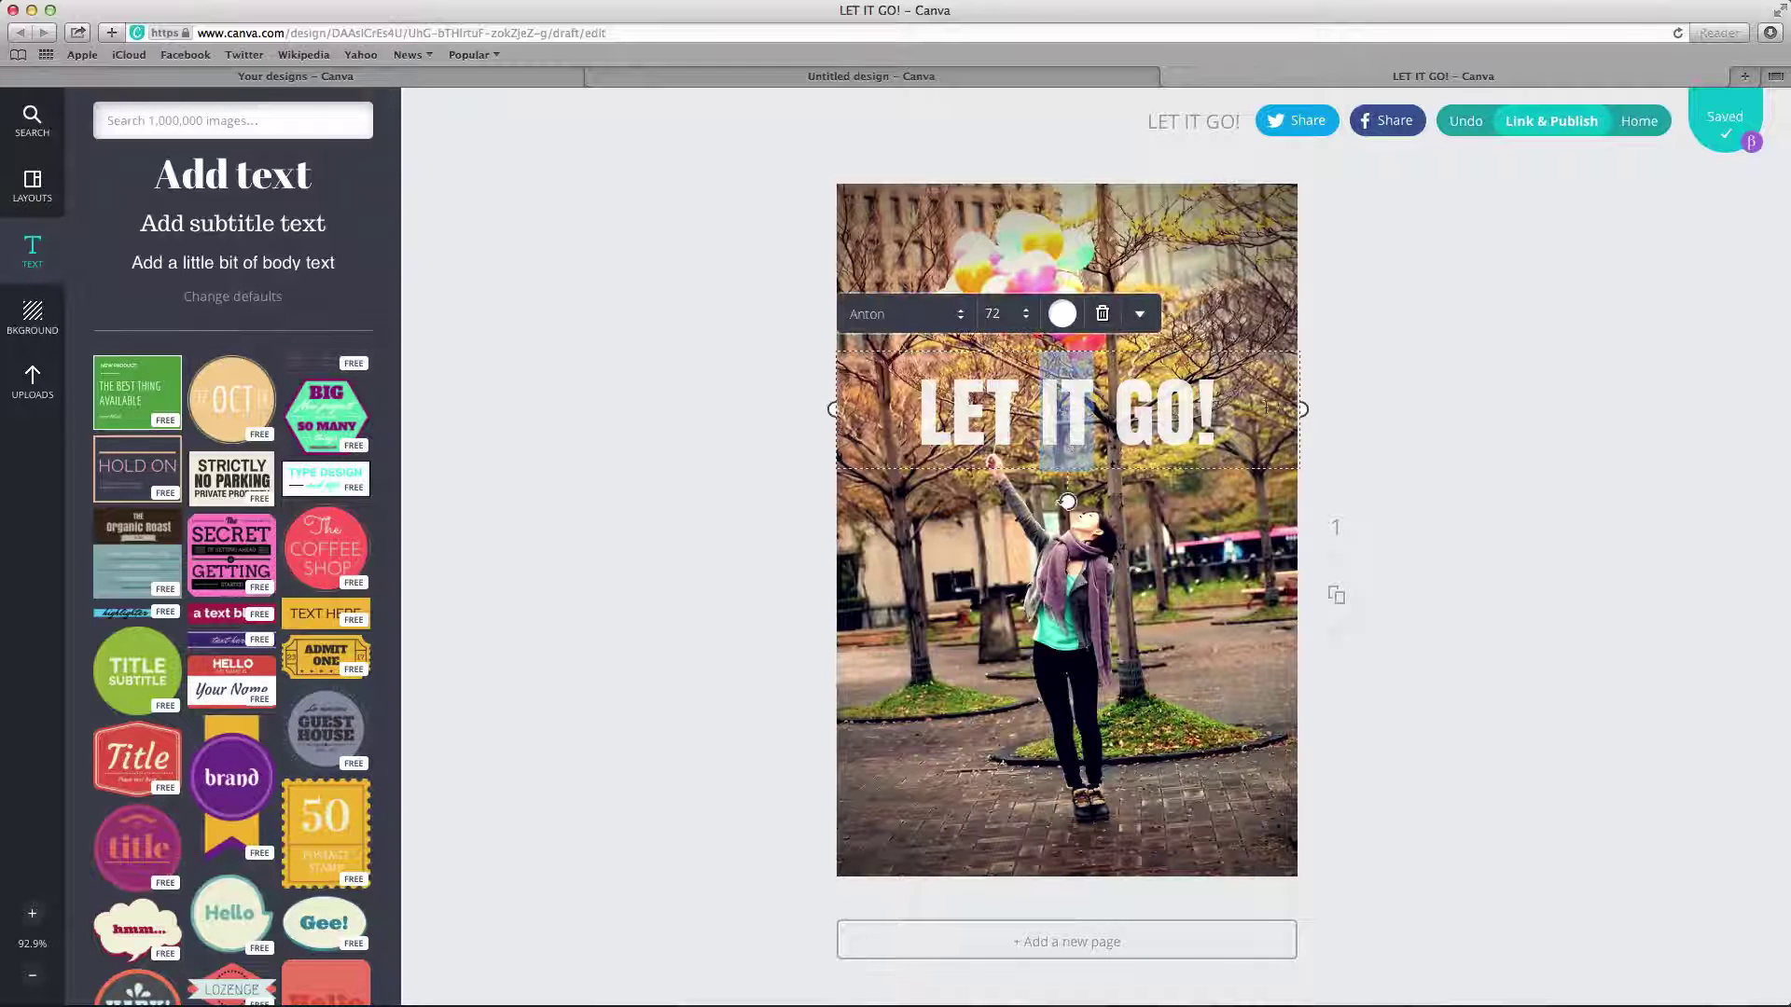
{"action": "left_click_drag", "start_coordinate": [1270, 407], "coordinate": [930, 407]}
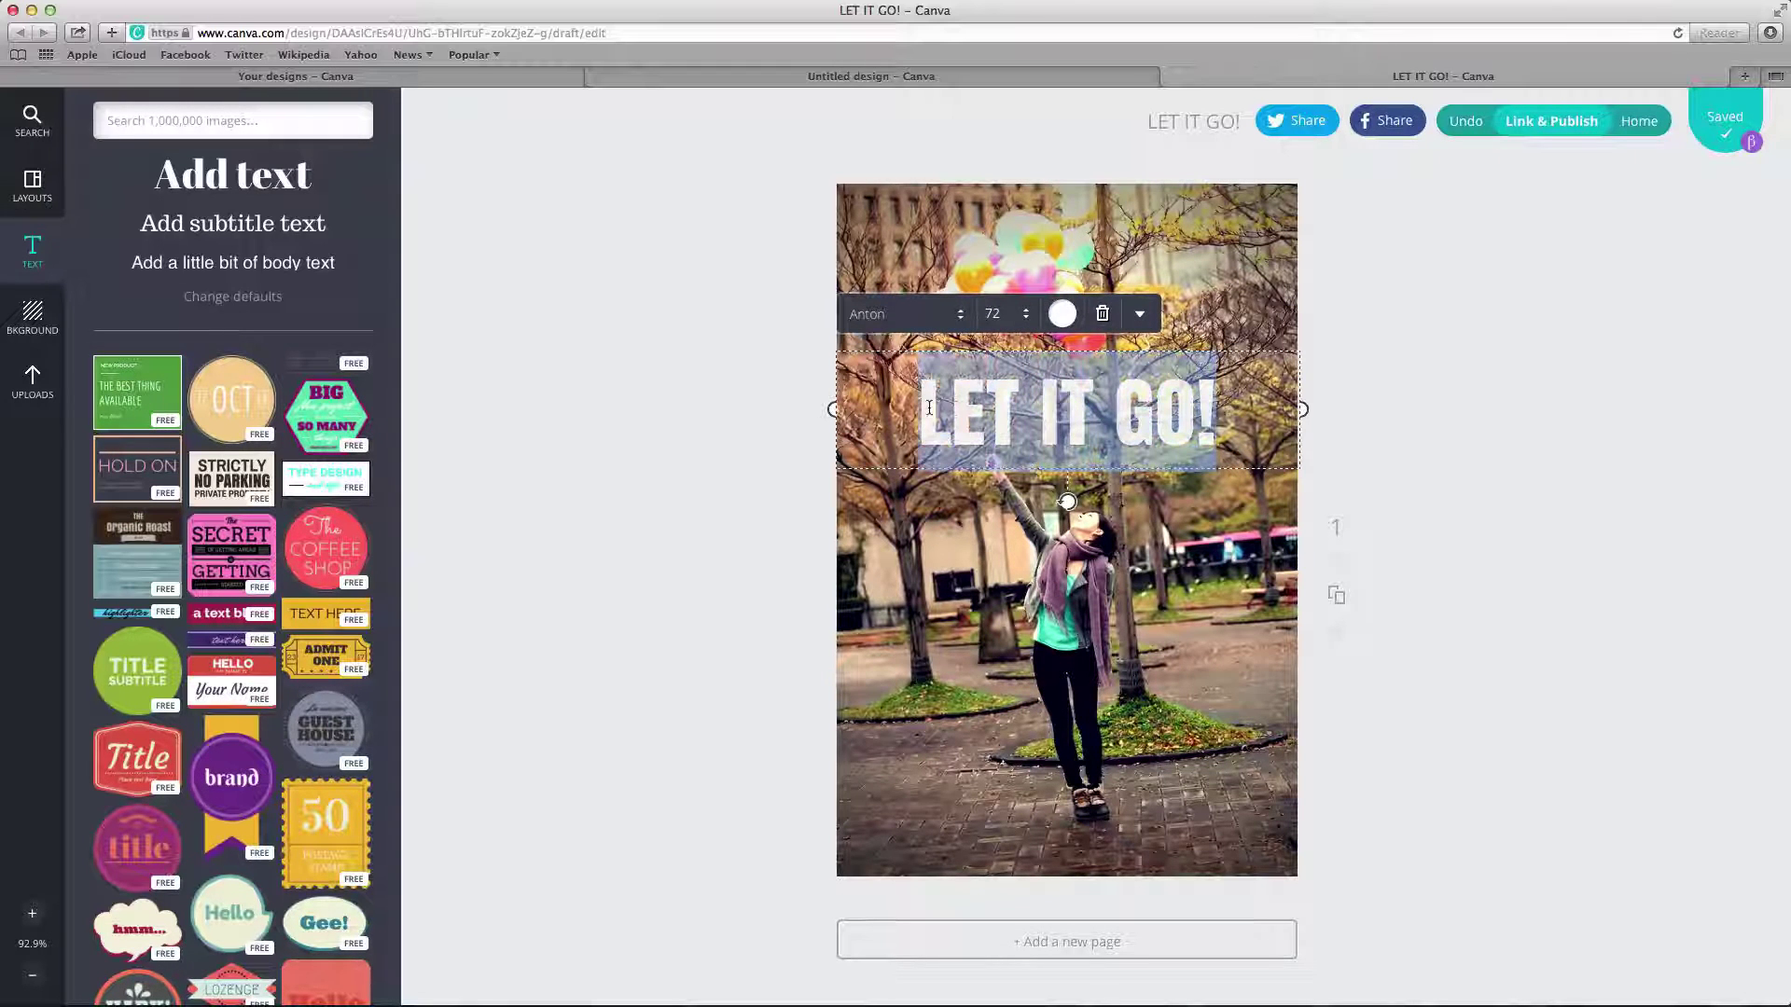
{"action": "left_click", "coordinate": [998, 314]}
{"action": "left_click", "coordinate": [1023, 664]}
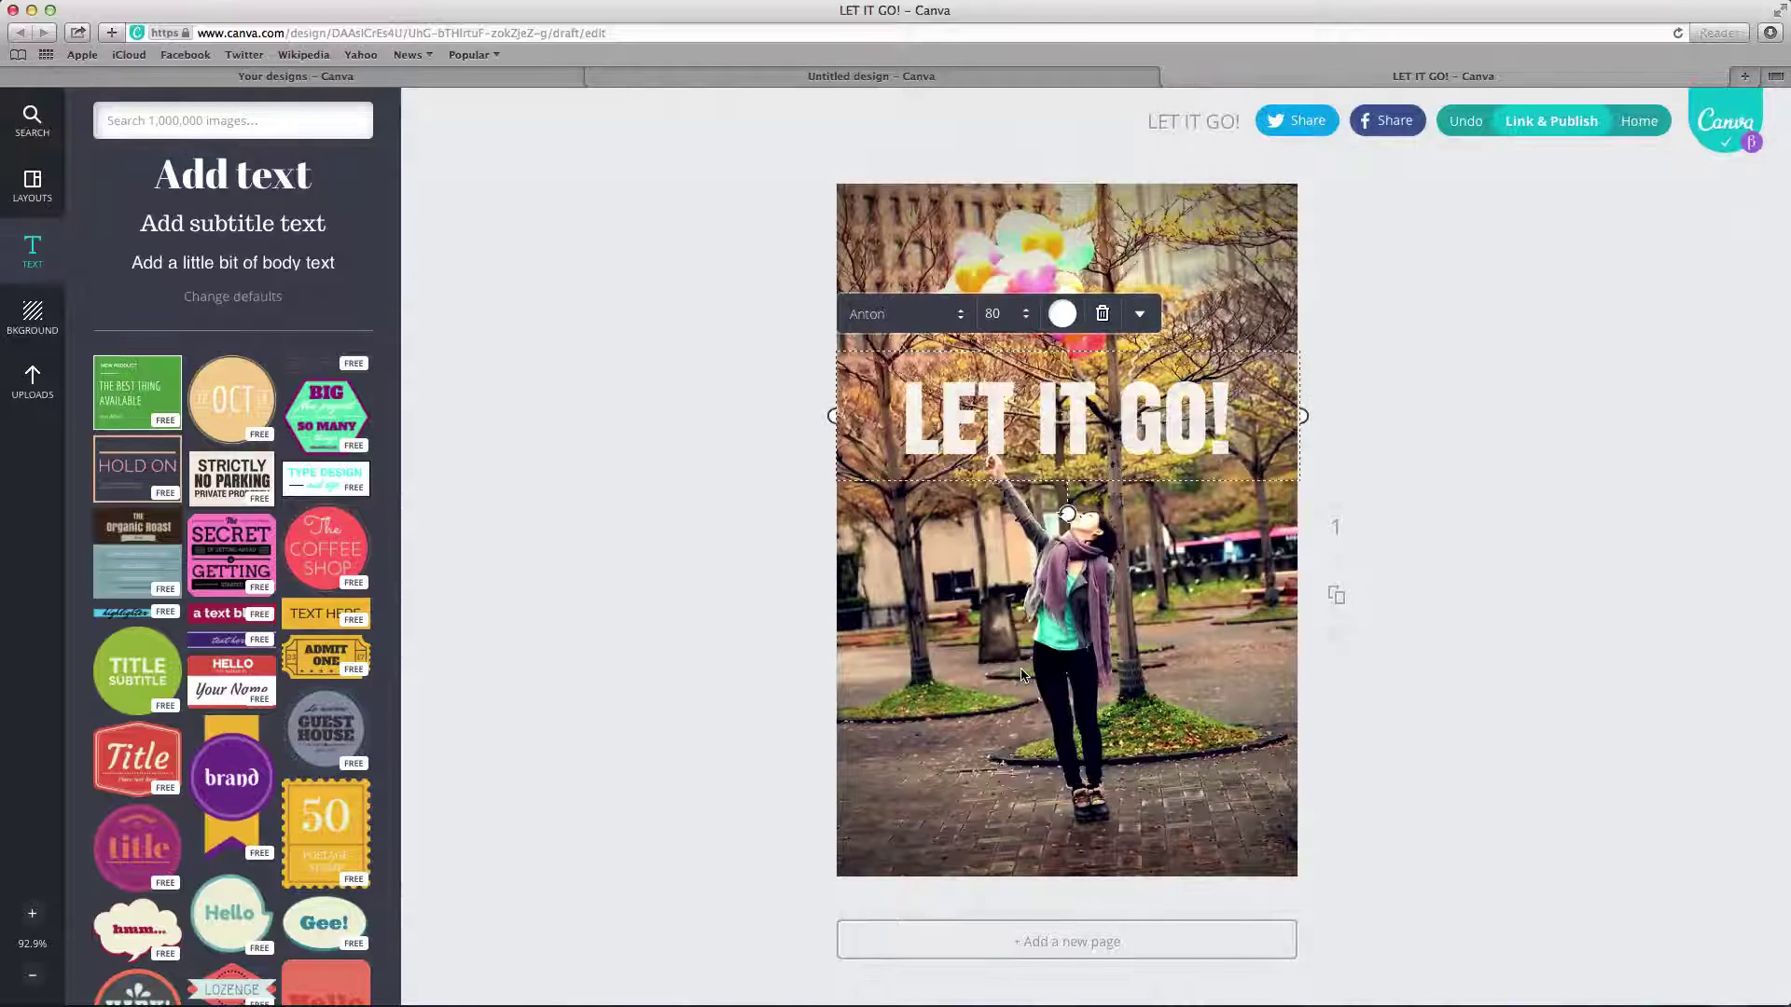
{"action": "left_click", "coordinate": [1023, 319]}
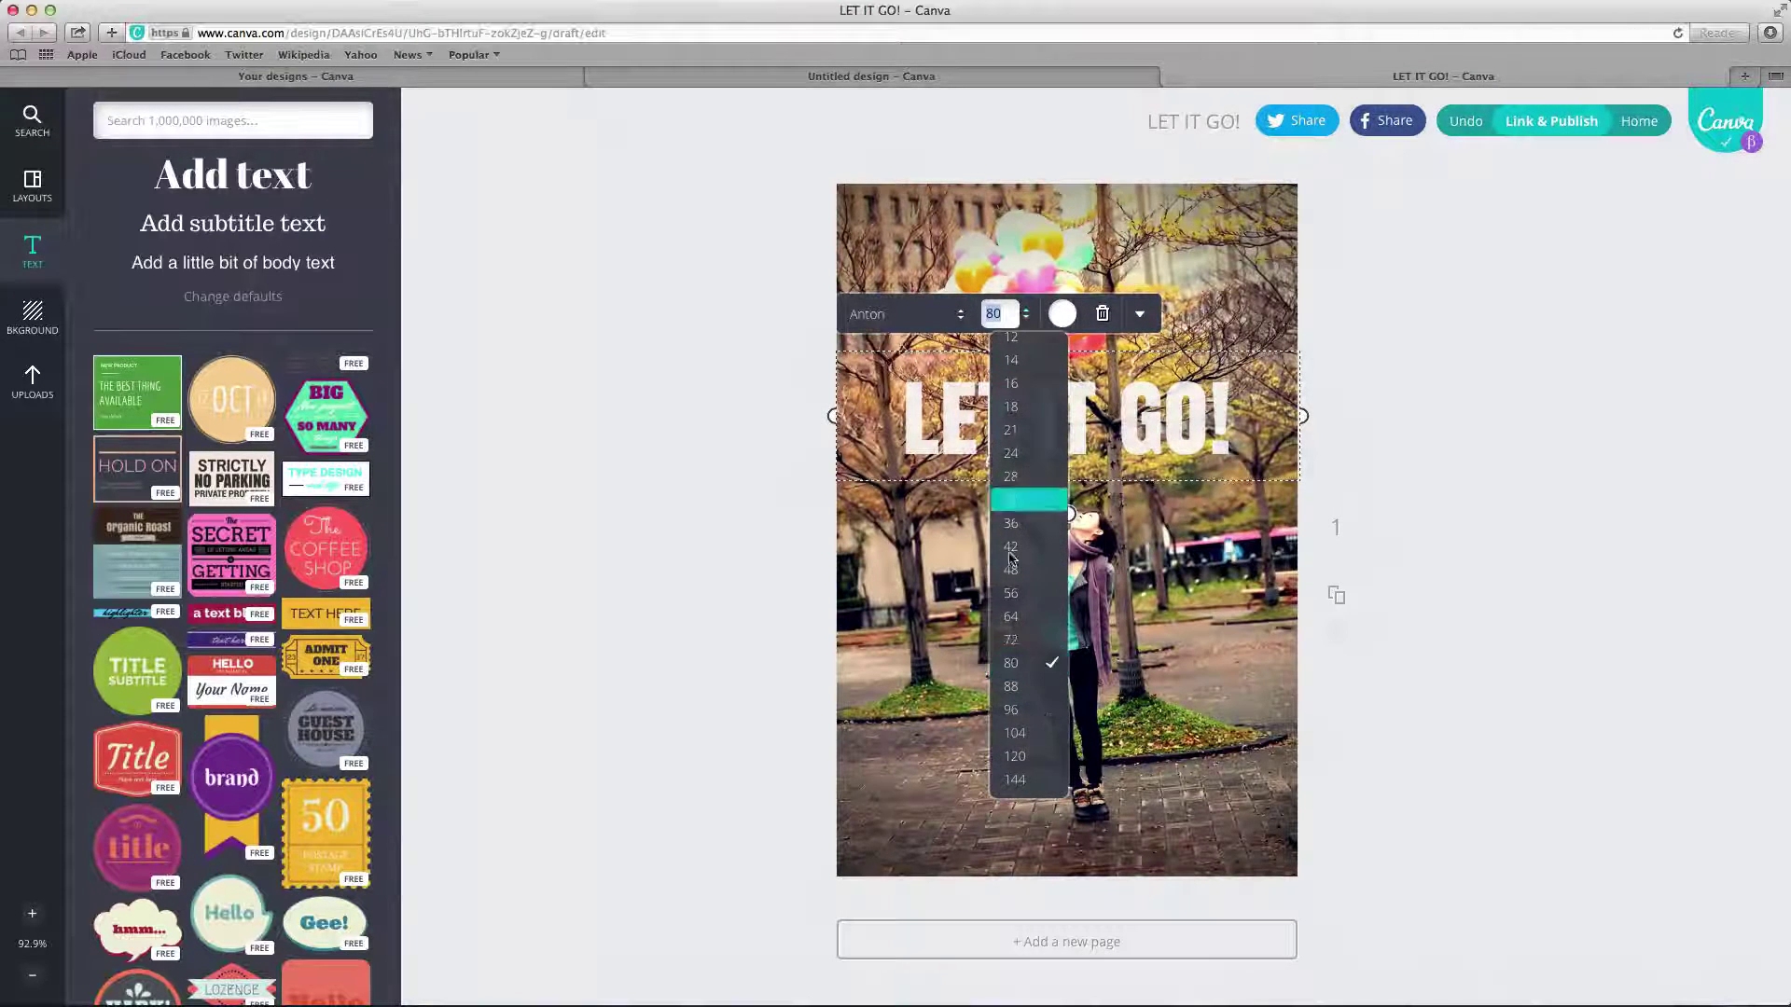
{"action": "left_click", "coordinate": [1003, 668]}
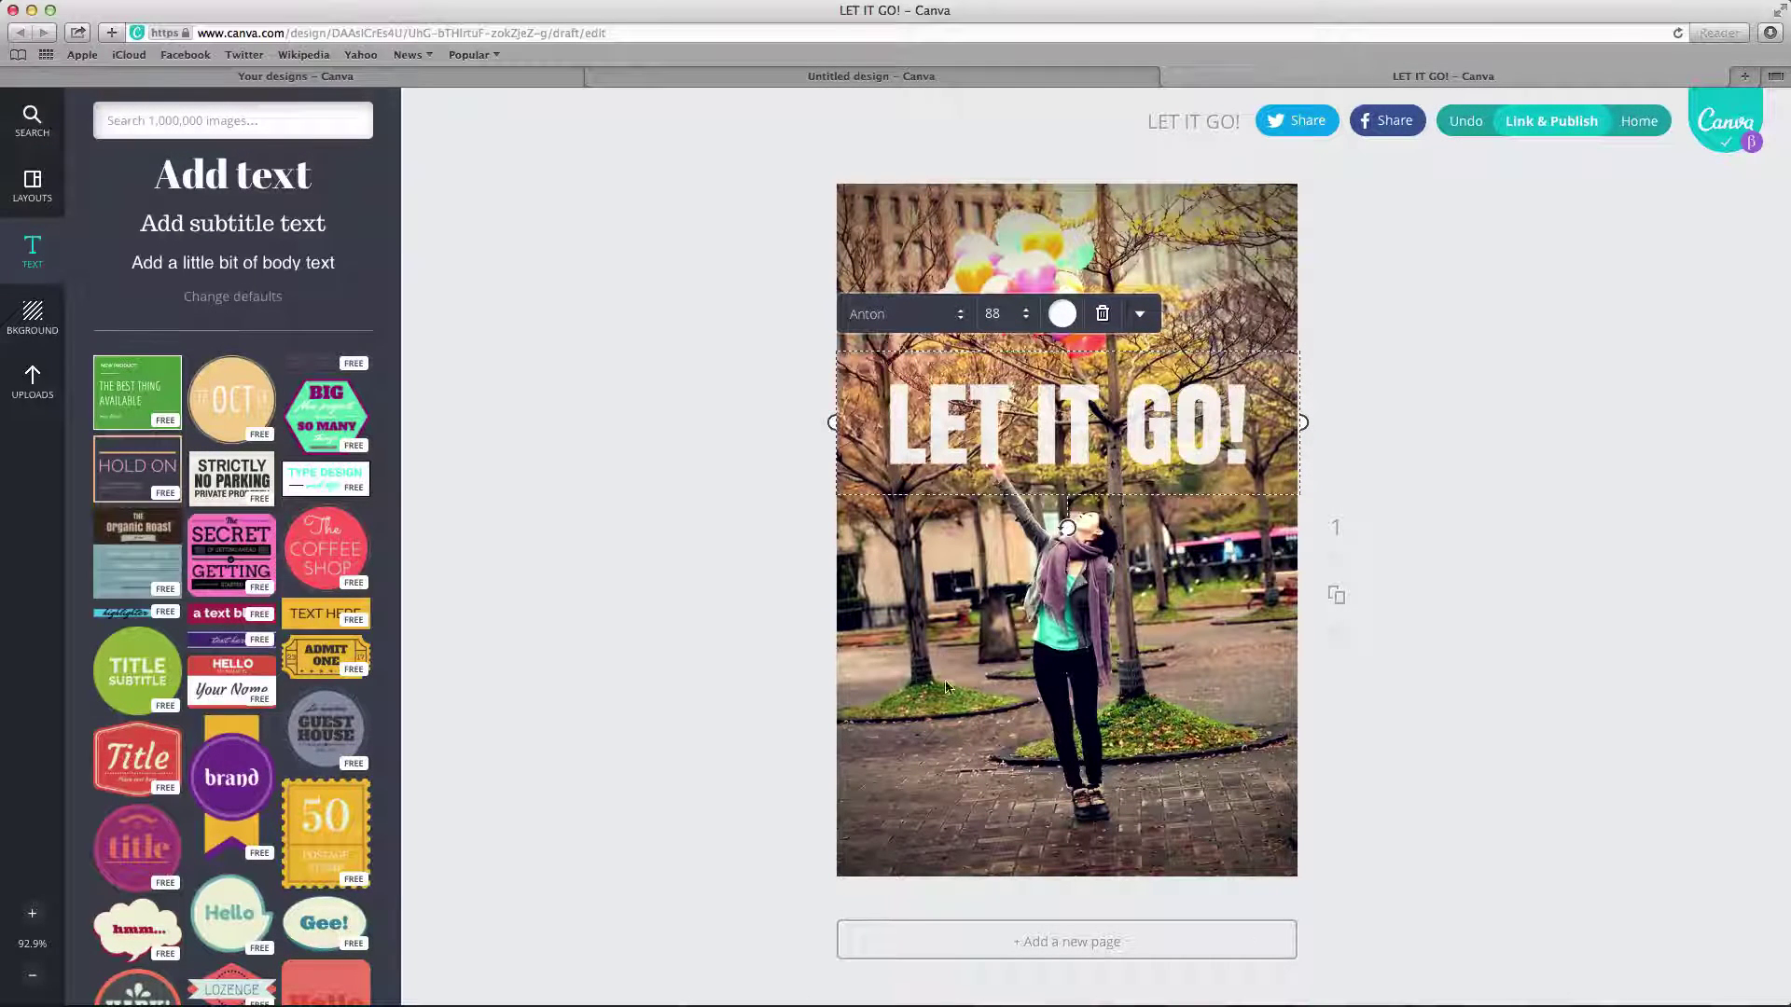
{"action": "left_click", "coordinate": [760, 668]}
Nudge the headline higher, then open Link & Publish with its extra options expanded.
{"action": "left_click_drag", "start_coordinate": [983, 443], "coordinate": [983, 430]}
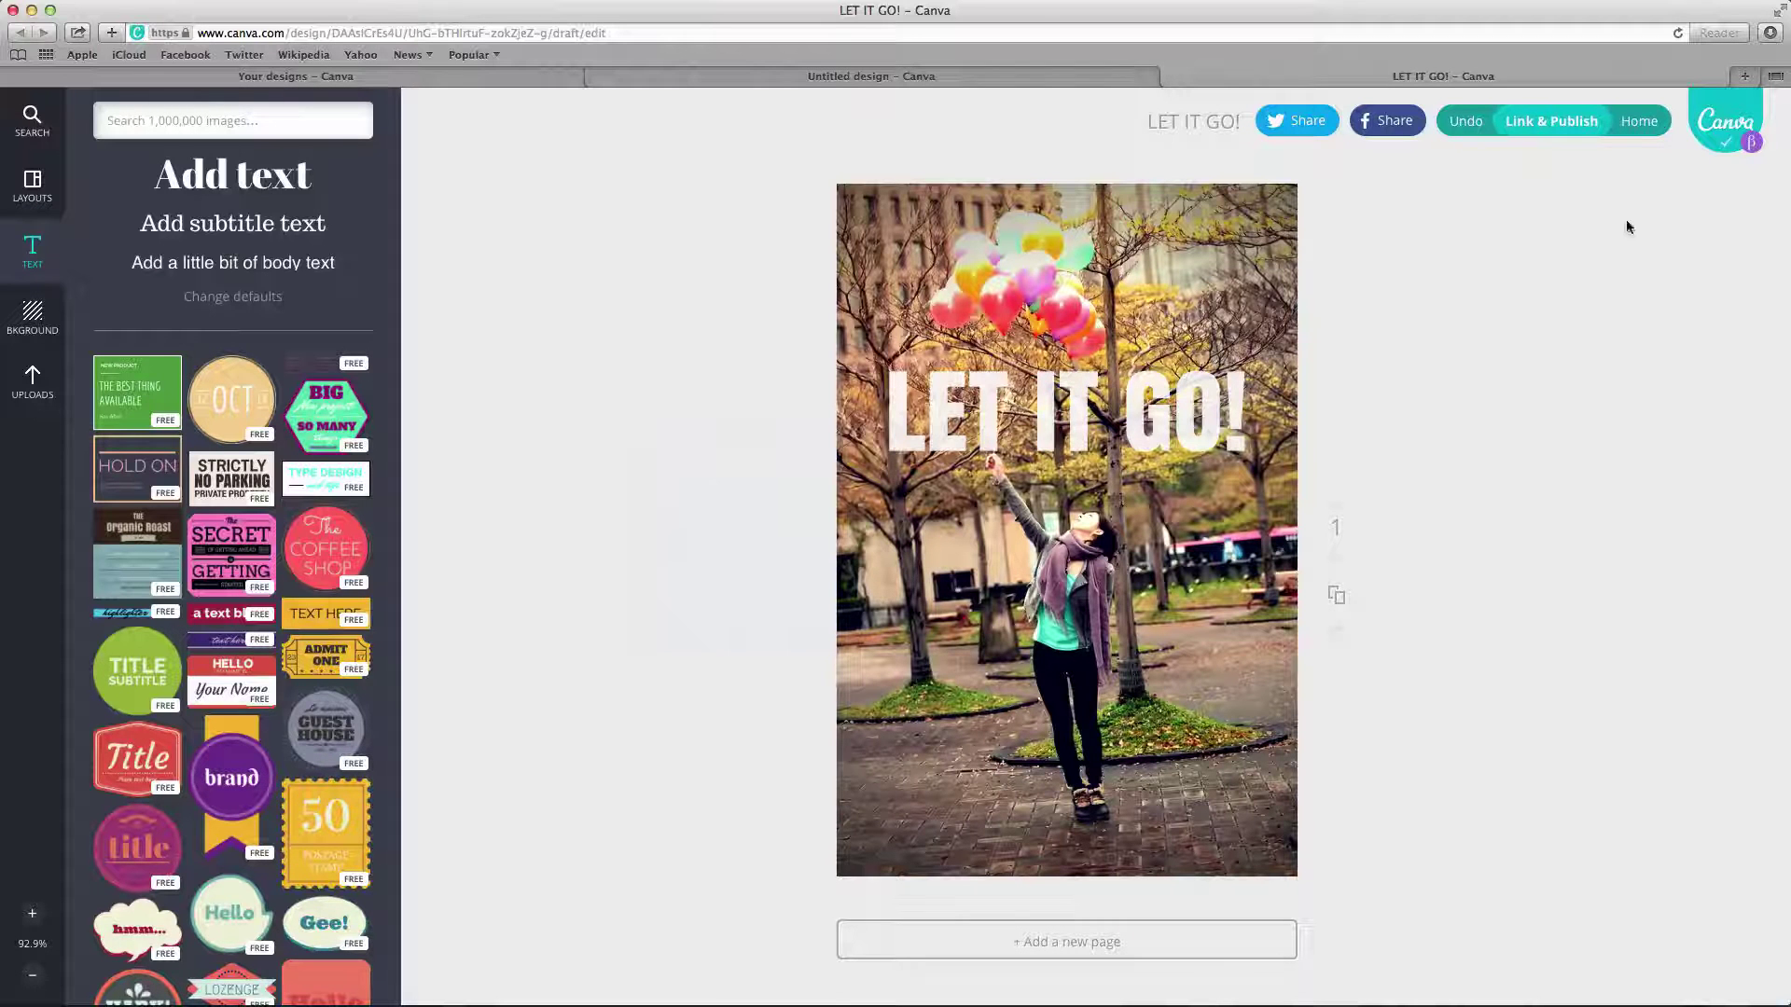
{"action": "left_click", "coordinate": [1556, 131]}
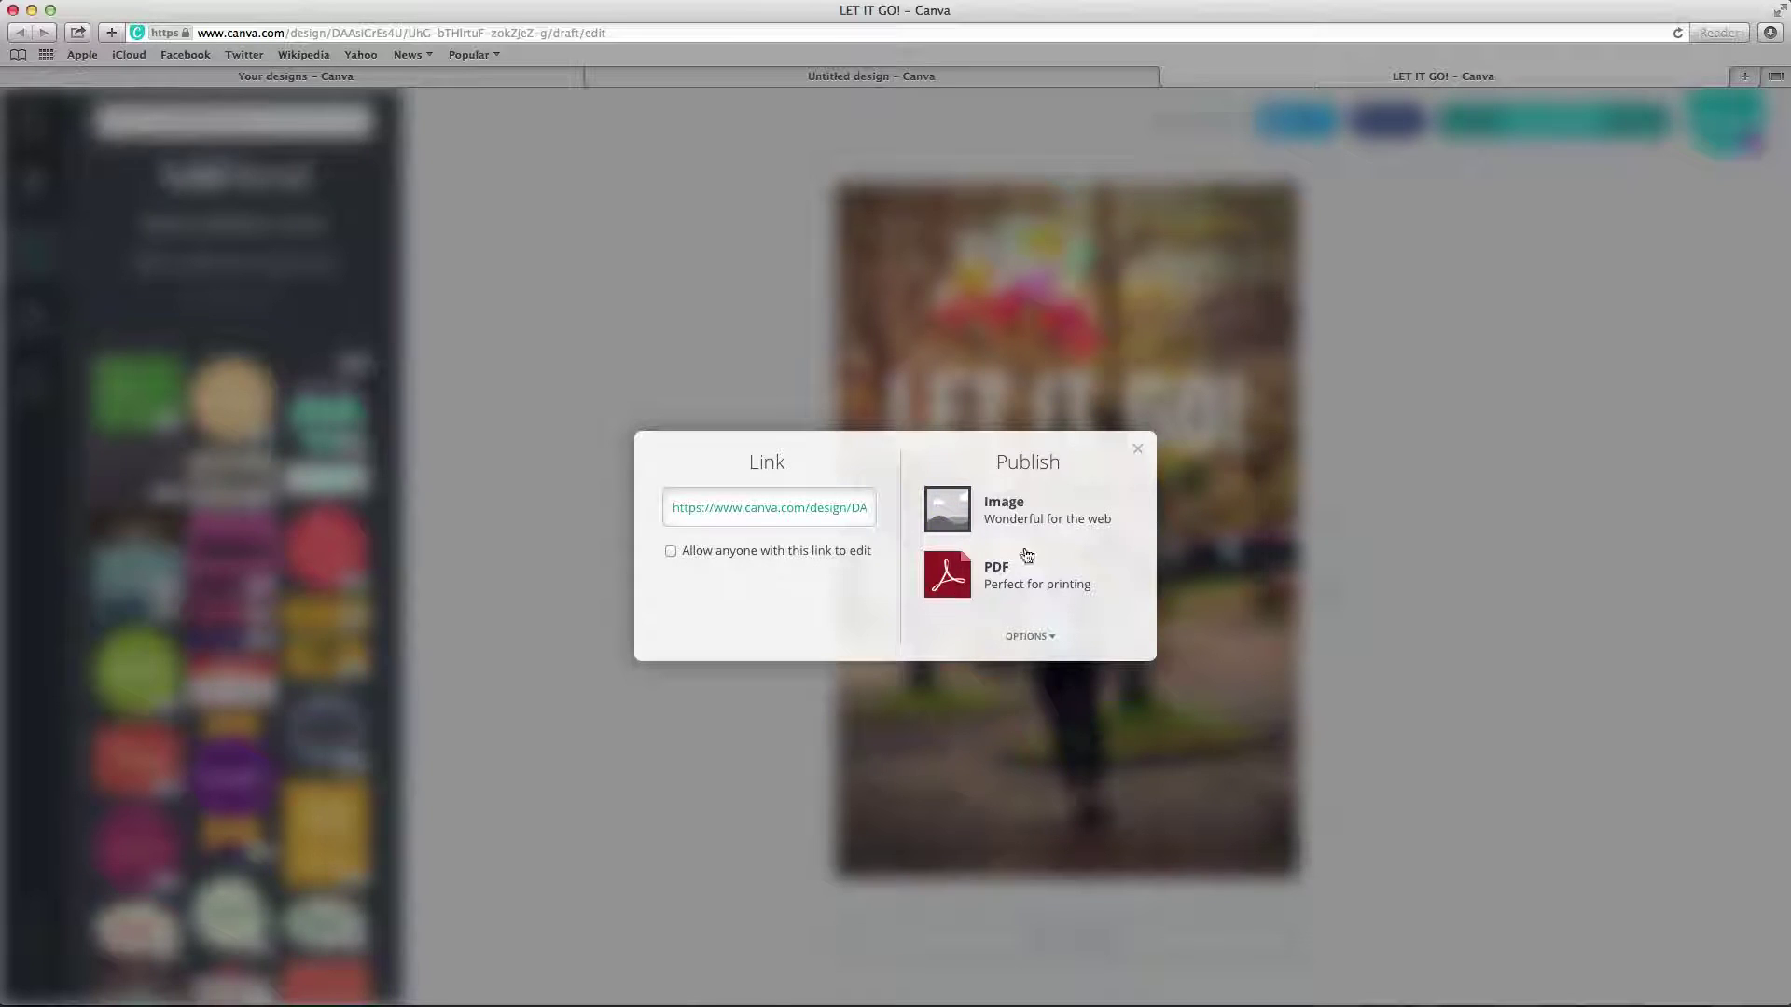
{"action": "left_click", "coordinate": [1030, 638]}
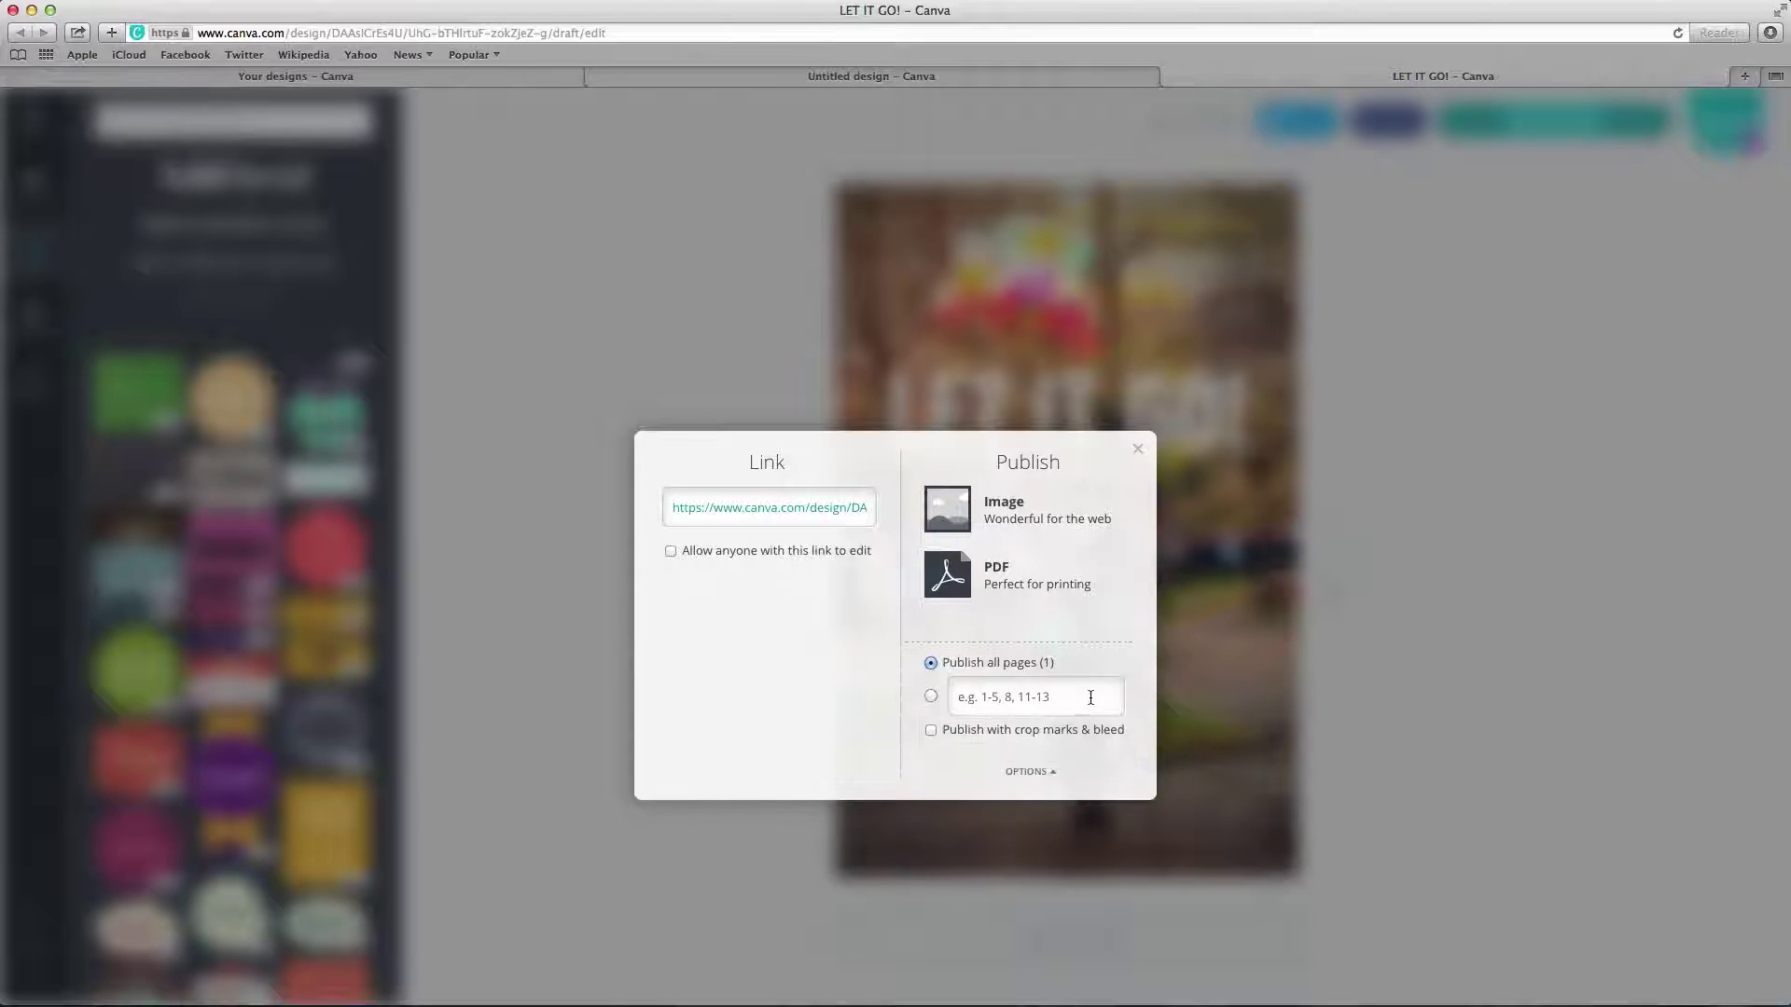